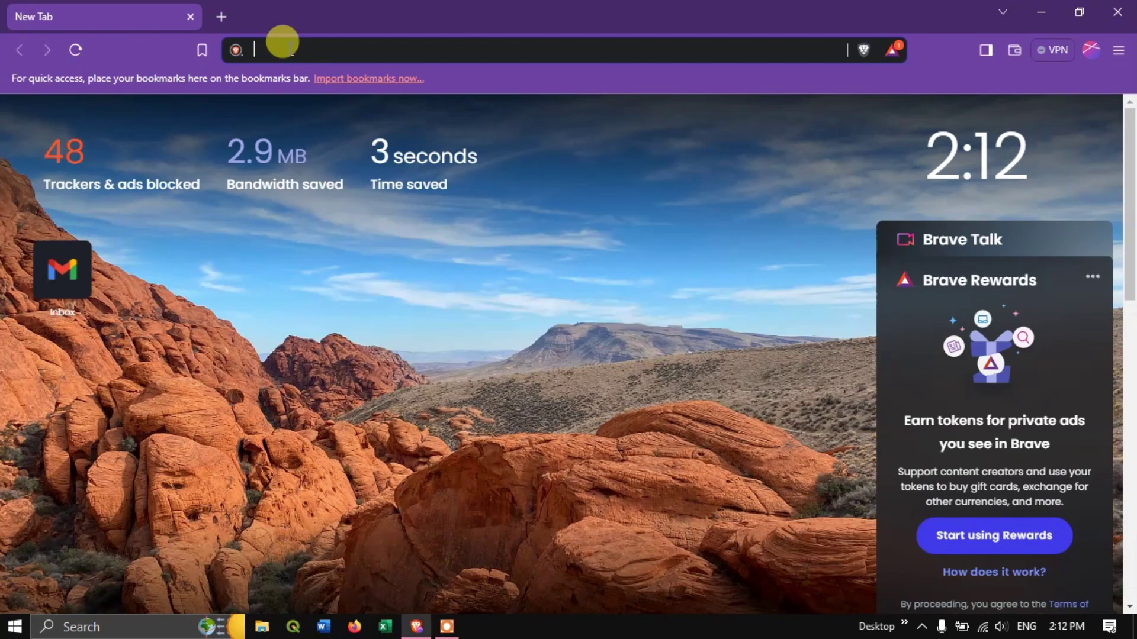
Search the web for copernicus data space ecosystem, open its website and launch the Copernicus Browser from there
{"action": "type", "text": "cope"}
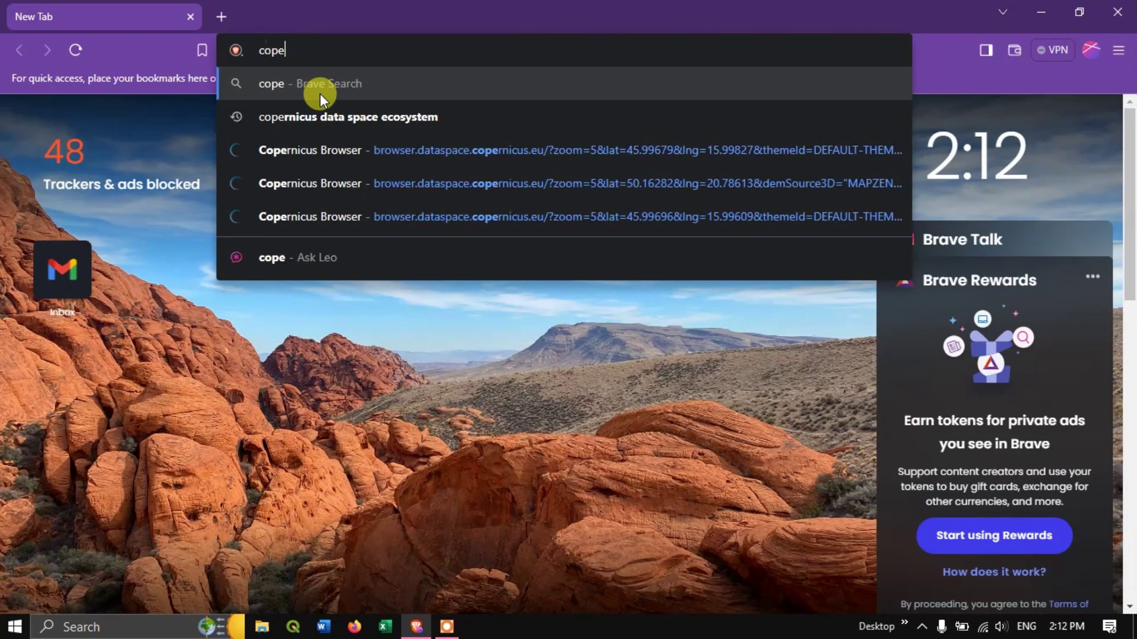
{"action": "left_click", "coordinate": [354, 117]}
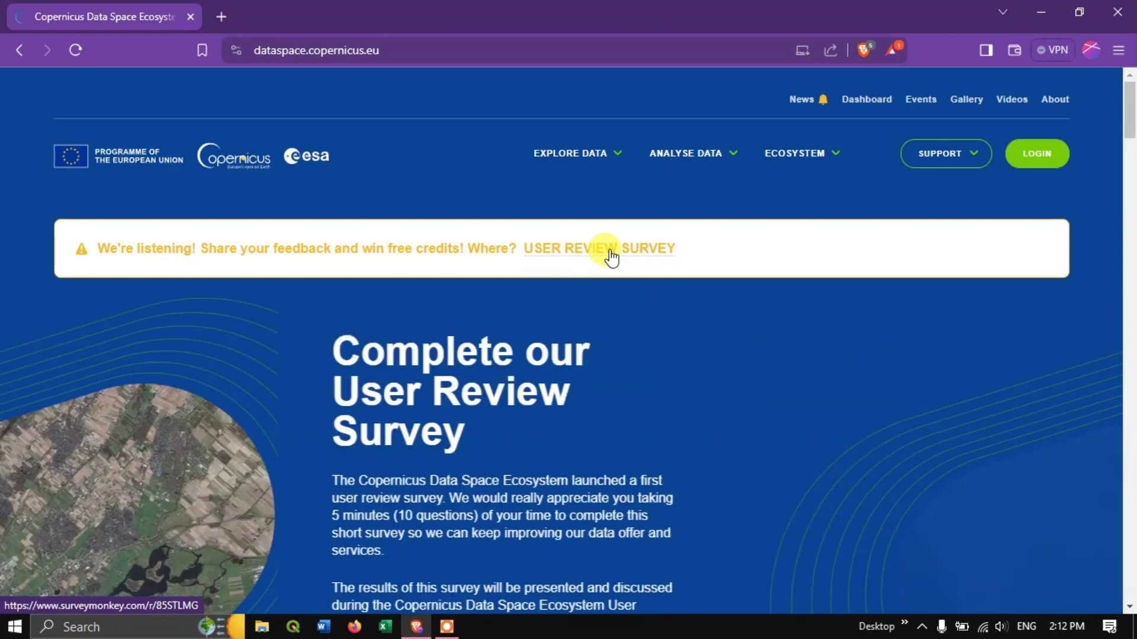
{"action": "mouse_move", "coordinate": [594, 161]}
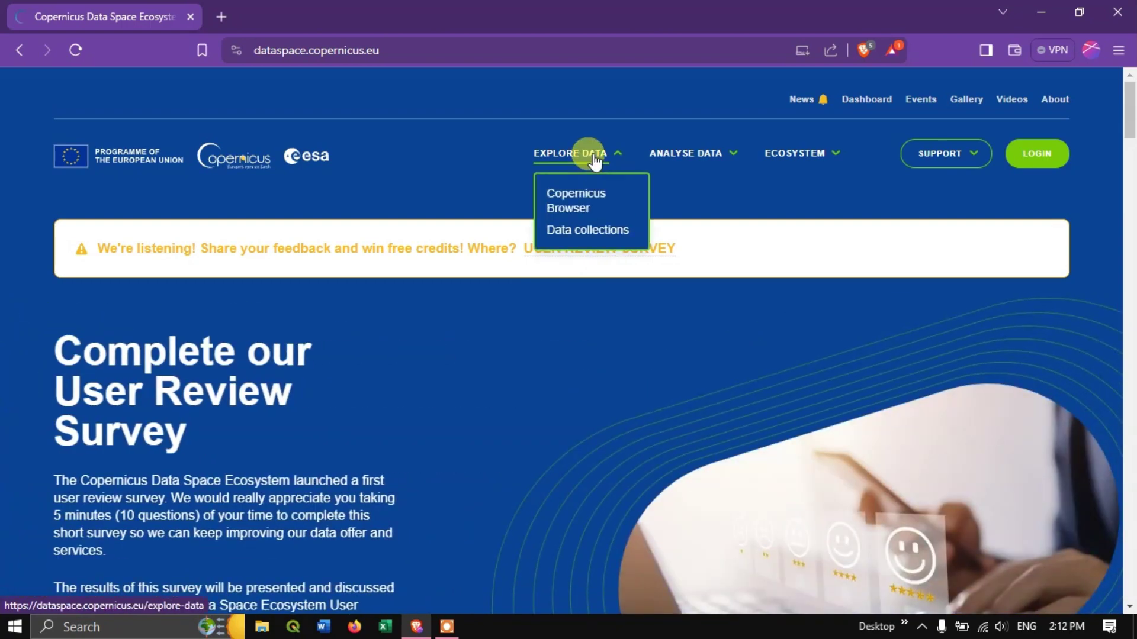
{"action": "left_click", "coordinate": [584, 196]}
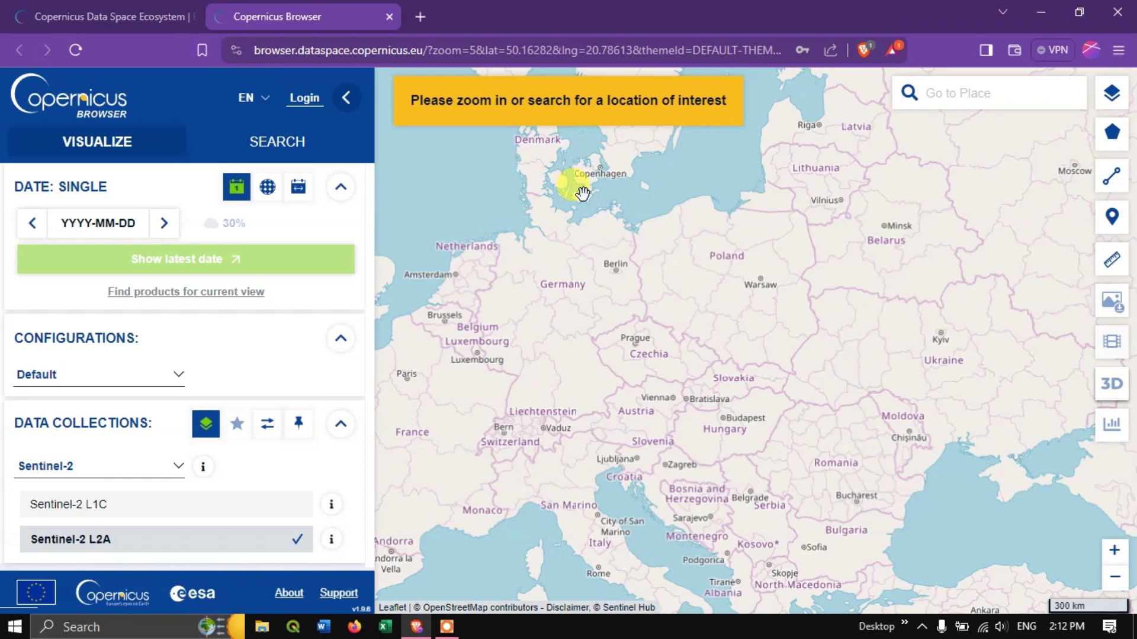
Log in to the Copernicus account using the saved e-mail and account password
{"action": "left_click", "coordinate": [305, 99]}
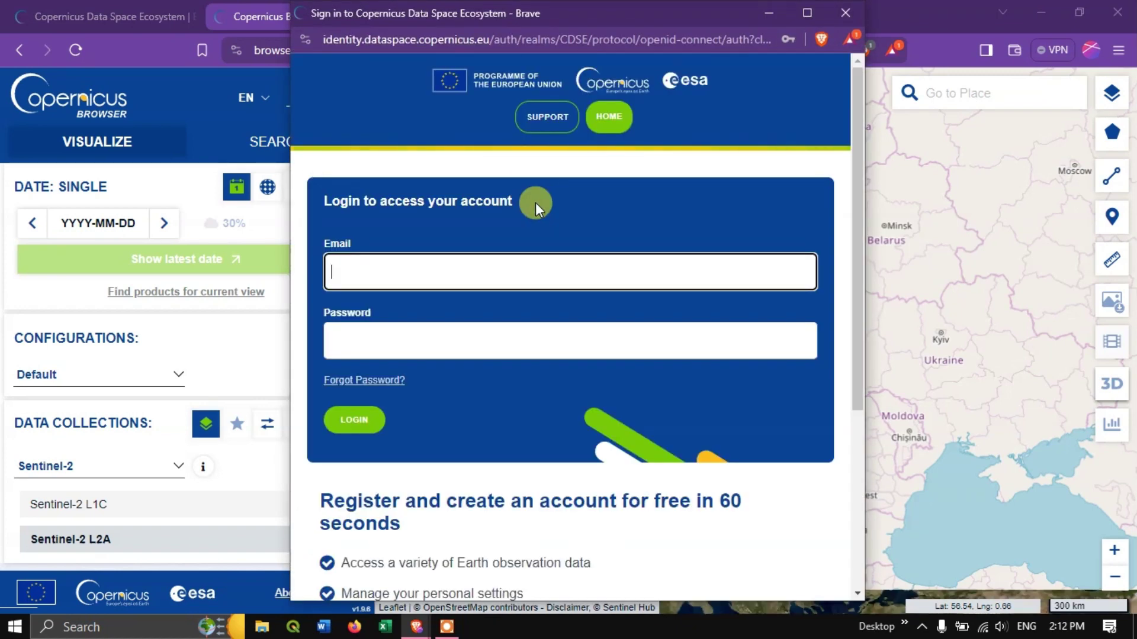
{"action": "scroll", "coordinate": [569, 482], "scroll_direction": "down", "scroll_amount": 4}
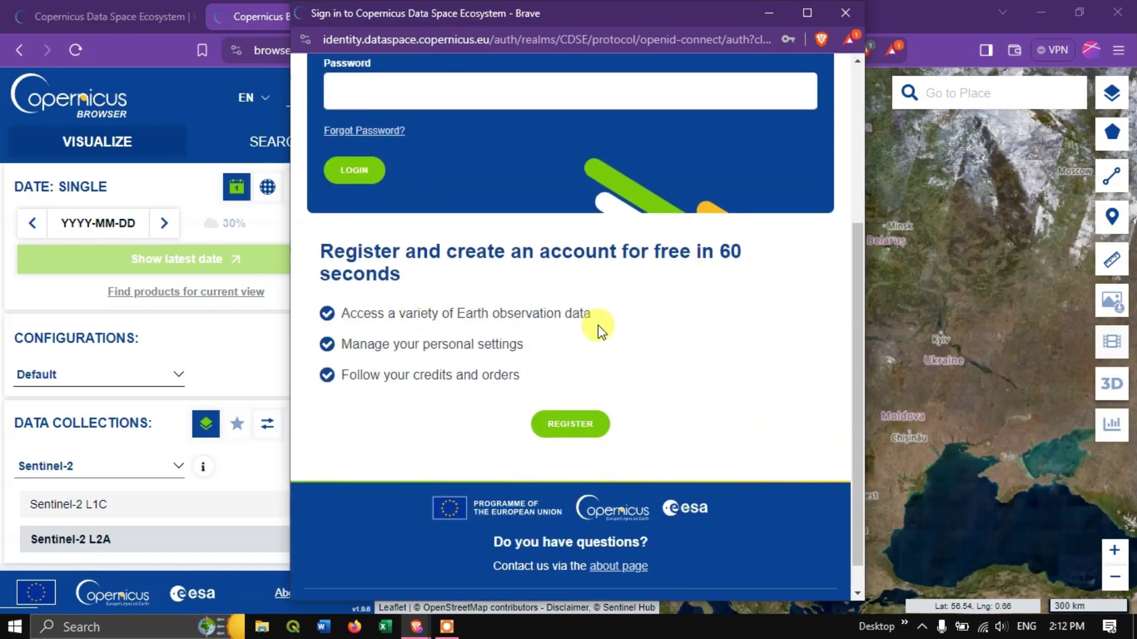
{"action": "scroll", "coordinate": [637, 321], "scroll_direction": "up", "scroll_amount": 3}
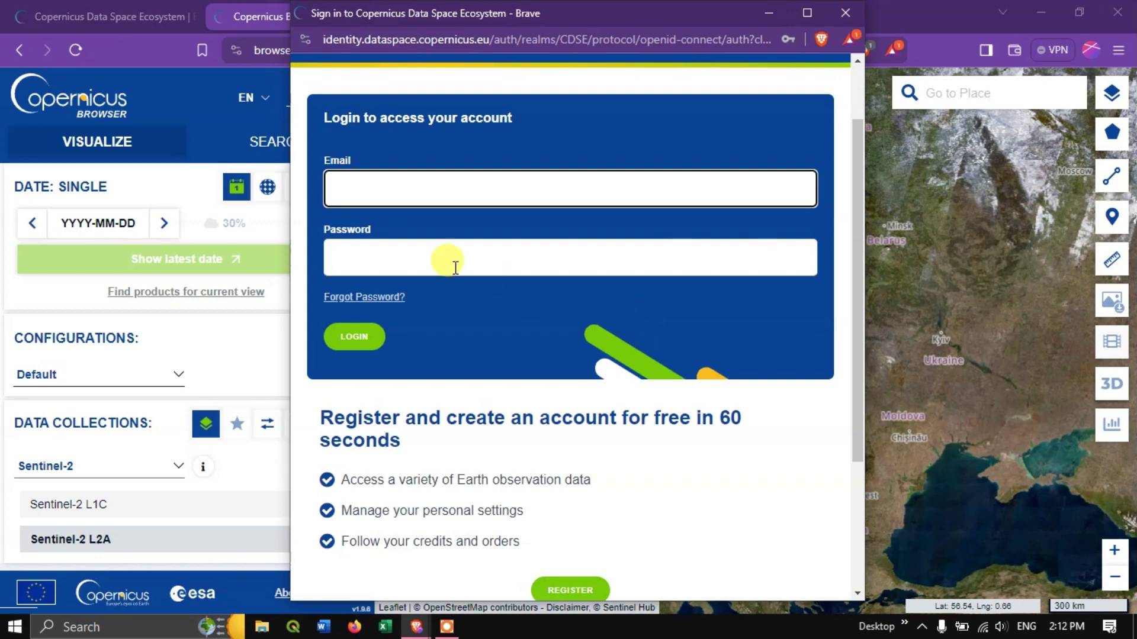
{"action": "left_click", "coordinate": [410, 190]}
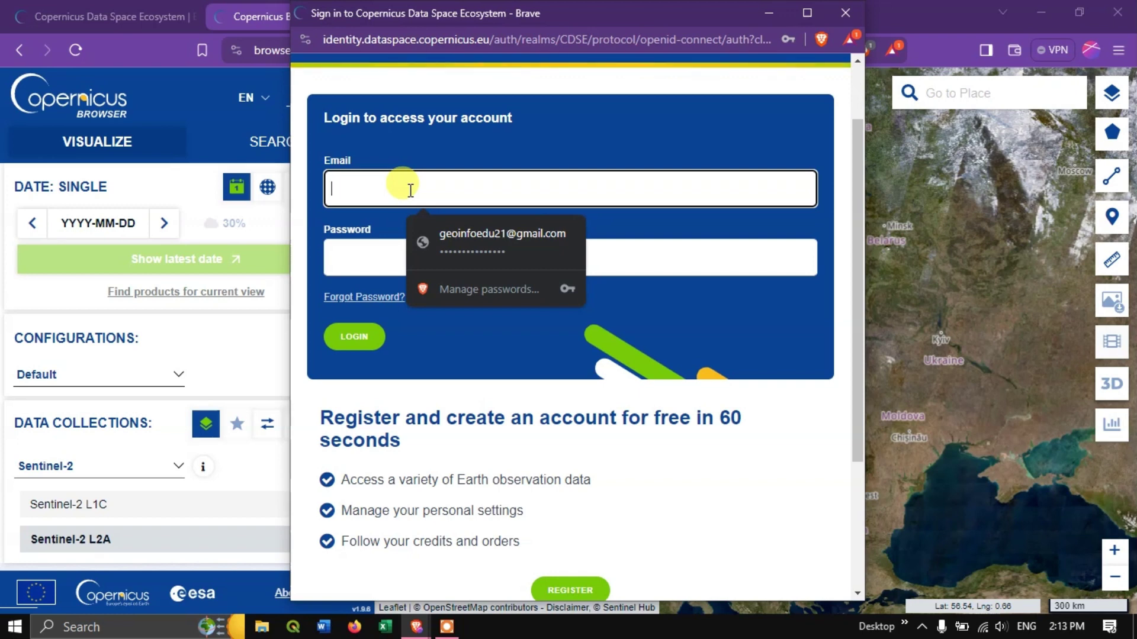
{"action": "left_click", "coordinate": [457, 236]}
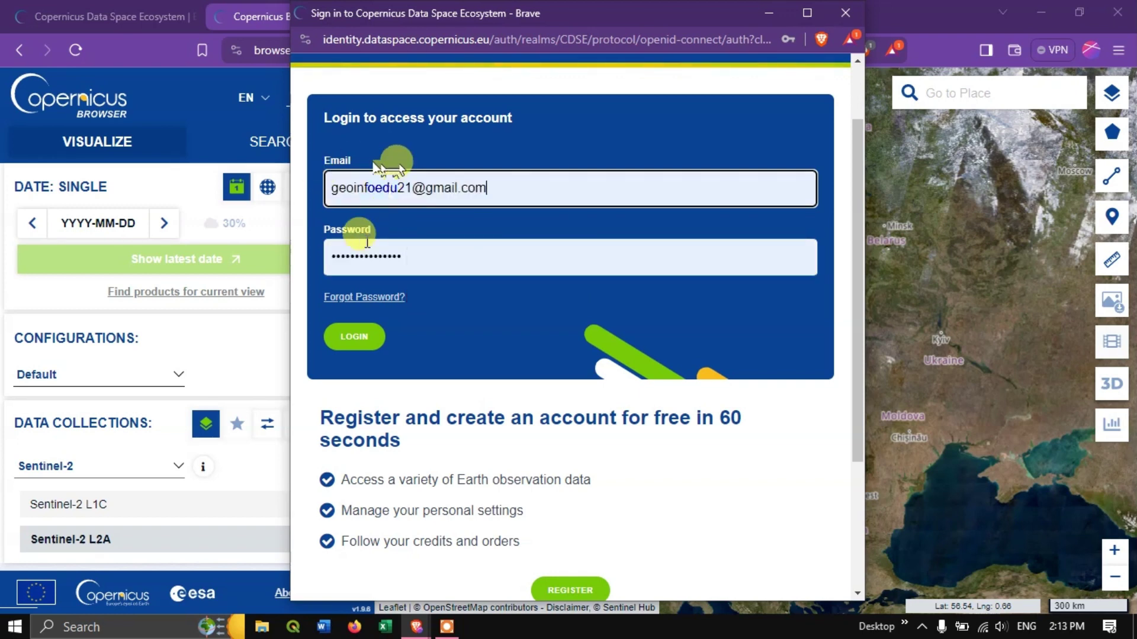
{"action": "left_click", "coordinate": [359, 339]}
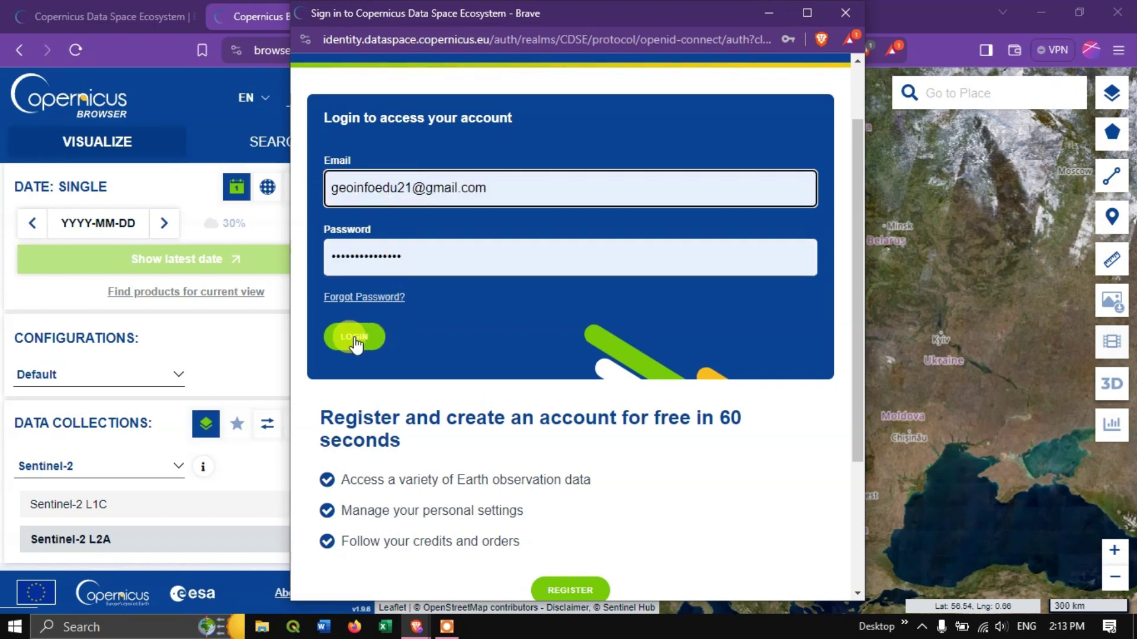
{"action": "scroll", "coordinate": [533, 409], "scroll_direction": "down", "scroll_amount": 3}
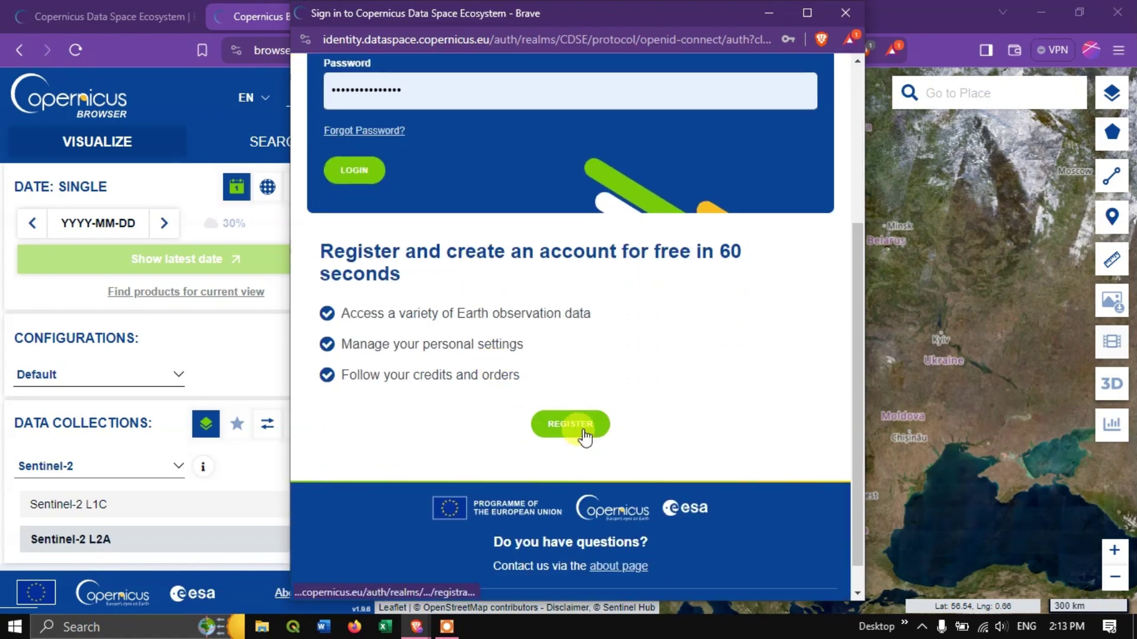
{"action": "scroll", "coordinate": [518, 417], "scroll_direction": "up", "scroll_amount": 5}
{"action": "left_click", "coordinate": [358, 418]}
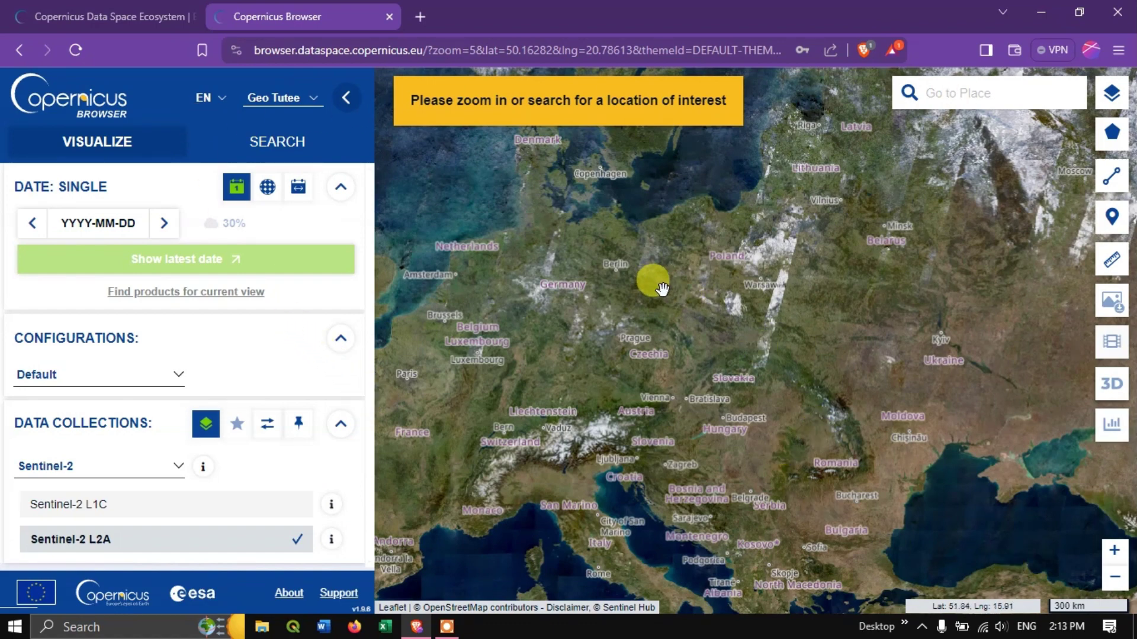
Search the map for "delhi" and go to the New Delhi, India result
{"action": "scroll", "coordinate": [657, 286], "scroll_direction": "down", "scroll_amount": 1}
{"action": "left_click_drag", "start_coordinate": [788, 310], "coordinate": [525, 243]}
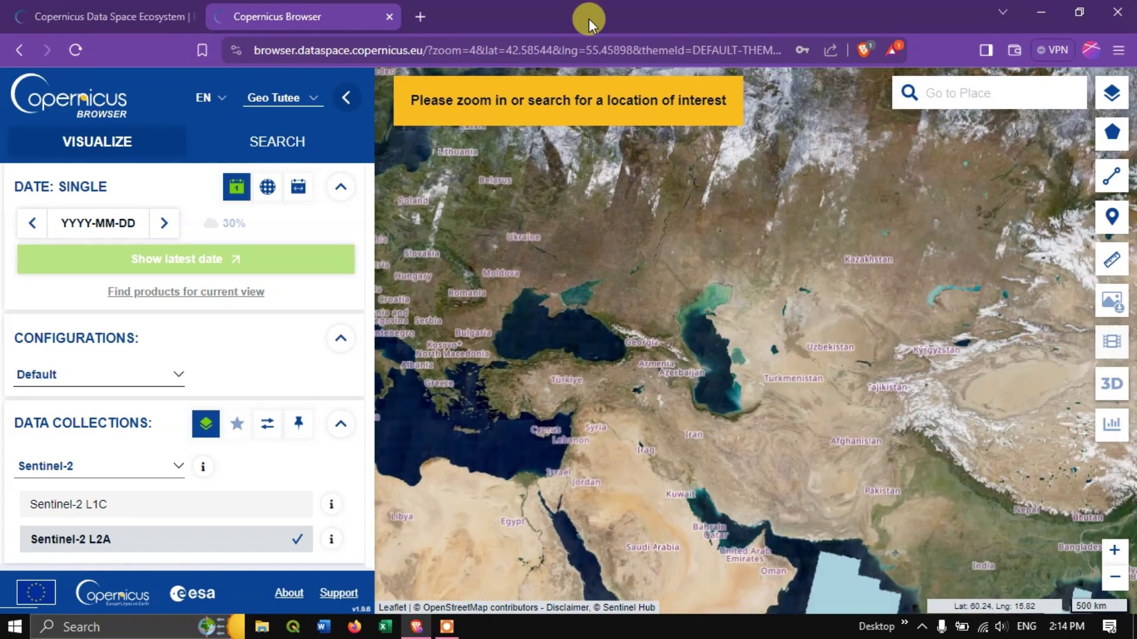
{"action": "left_click", "coordinate": [986, 98]}
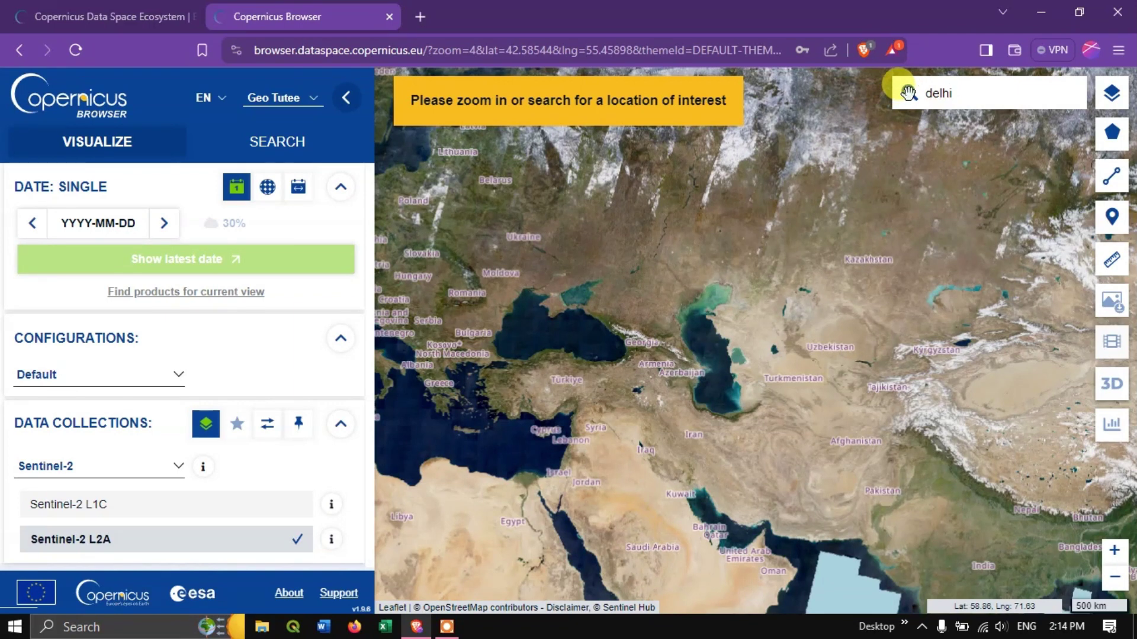
{"action": "left_click", "coordinate": [942, 95]}
{"action": "right_click", "coordinate": [941, 96]}
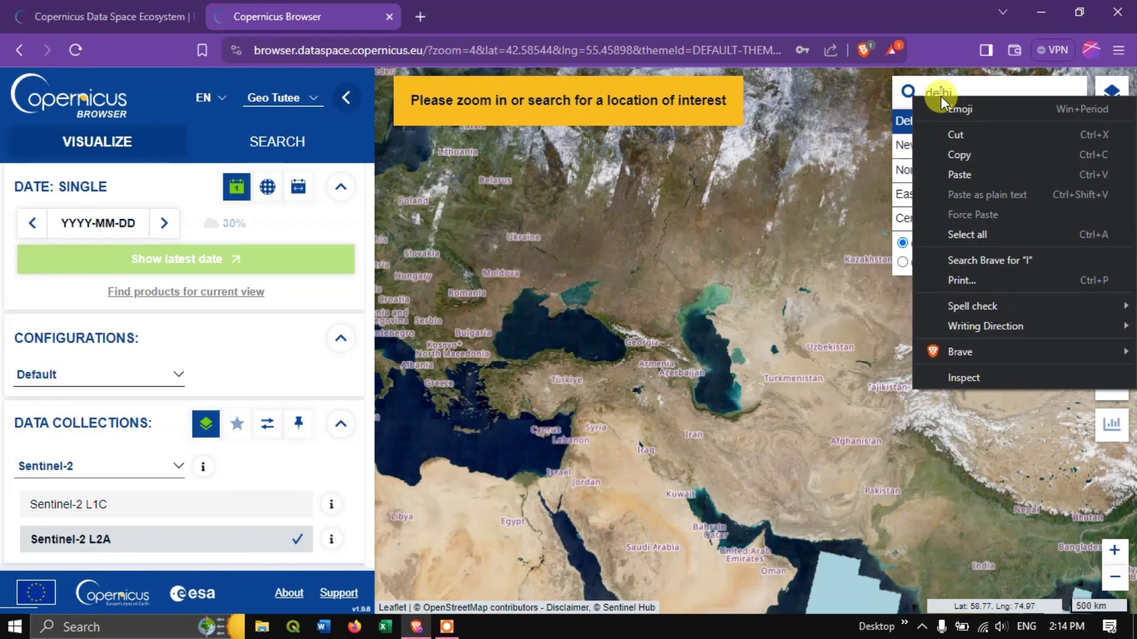
{"action": "key", "text": "Escape"}
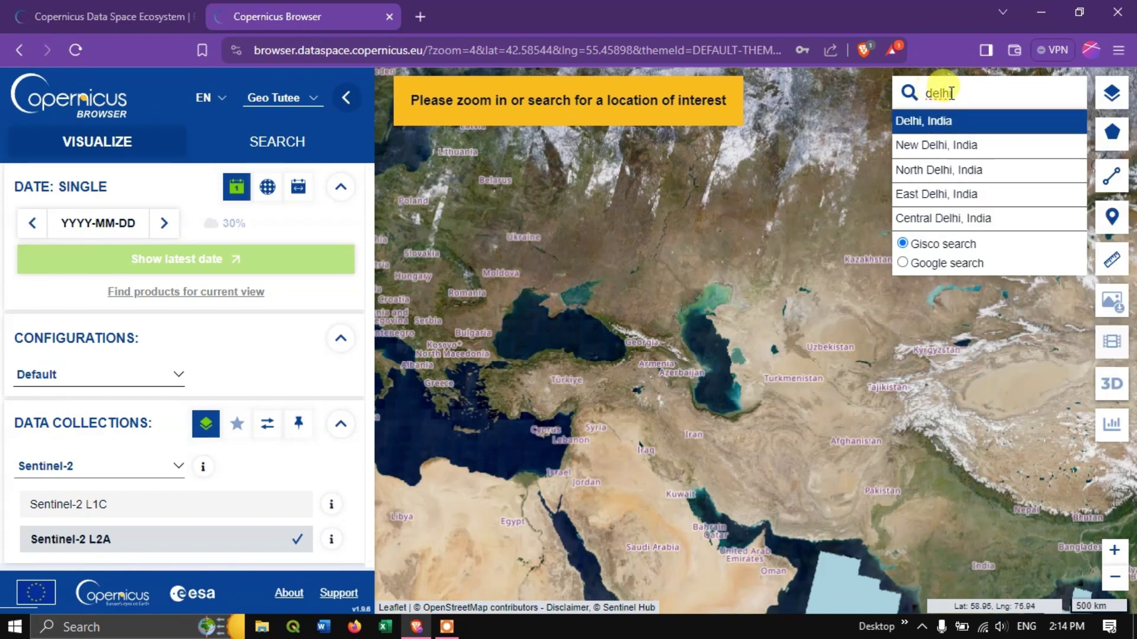
{"action": "left_click", "coordinate": [957, 151]}
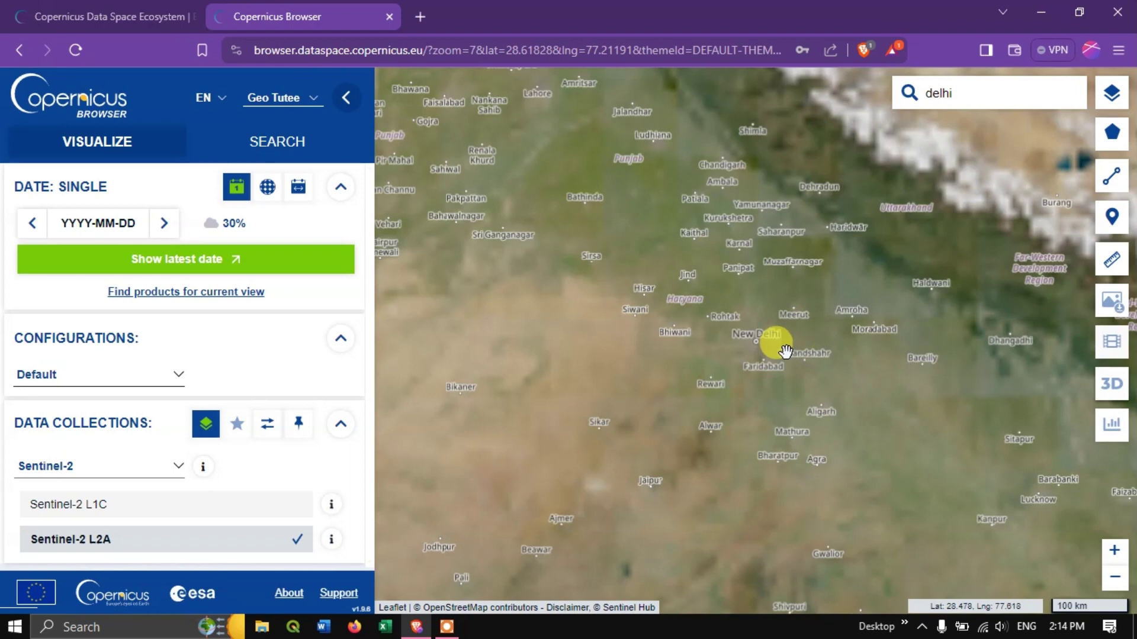
Switch the map's base layer to Light
{"action": "scroll", "coordinate": [794, 352], "scroll_direction": "up", "scroll_amount": 2}
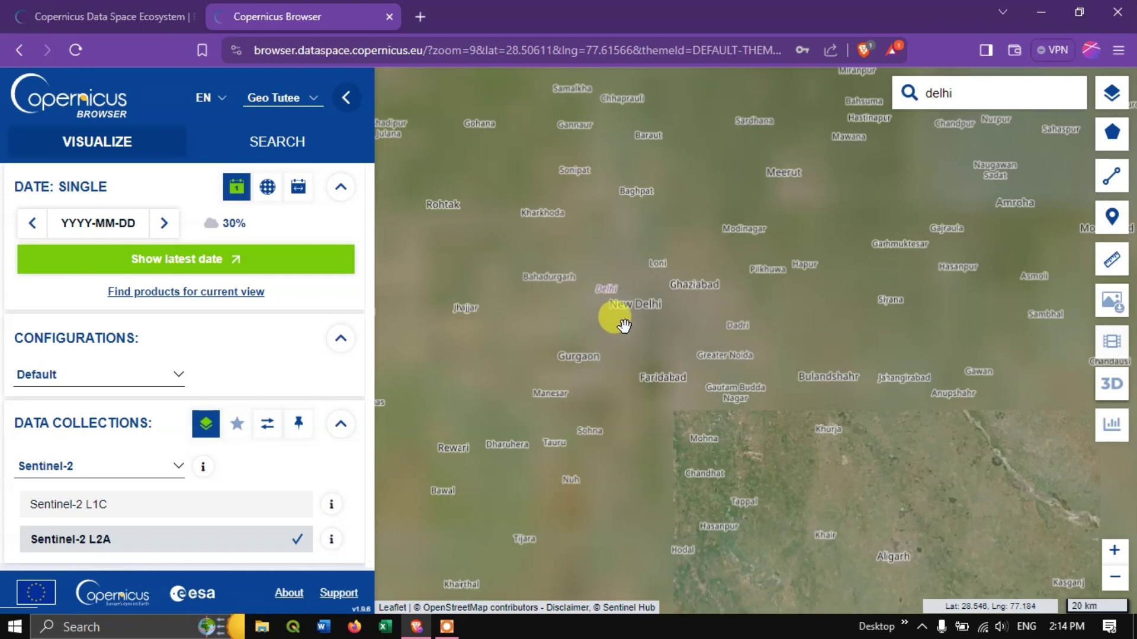
{"action": "mouse_move", "coordinate": [1111, 93]}
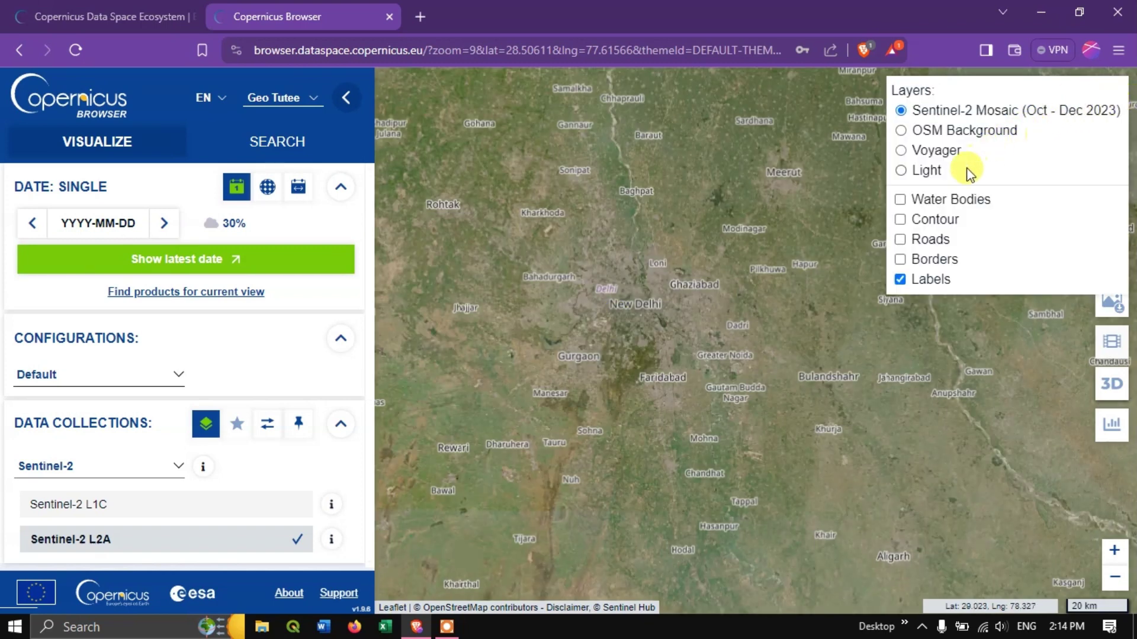
{"action": "left_click", "coordinate": [901, 171]}
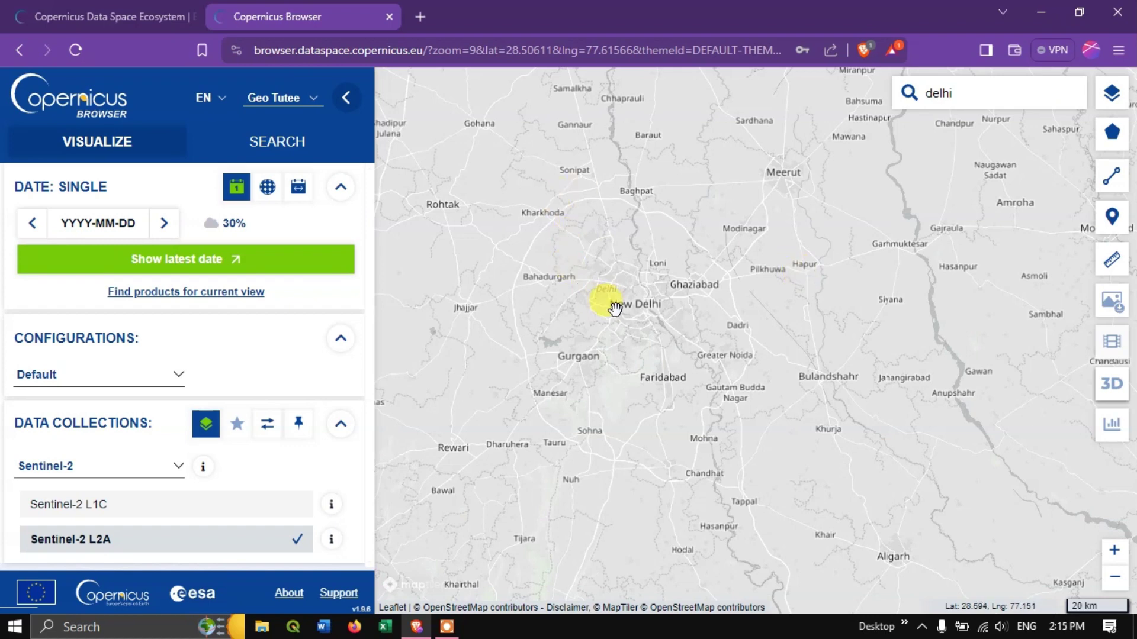
Draw a rectangular area of interest around Delhi, Ghaziabad and Noida, and resize it to about 1874 km²
{"action": "scroll", "coordinate": [614, 308], "scroll_direction": "up", "scroll_amount": 1}
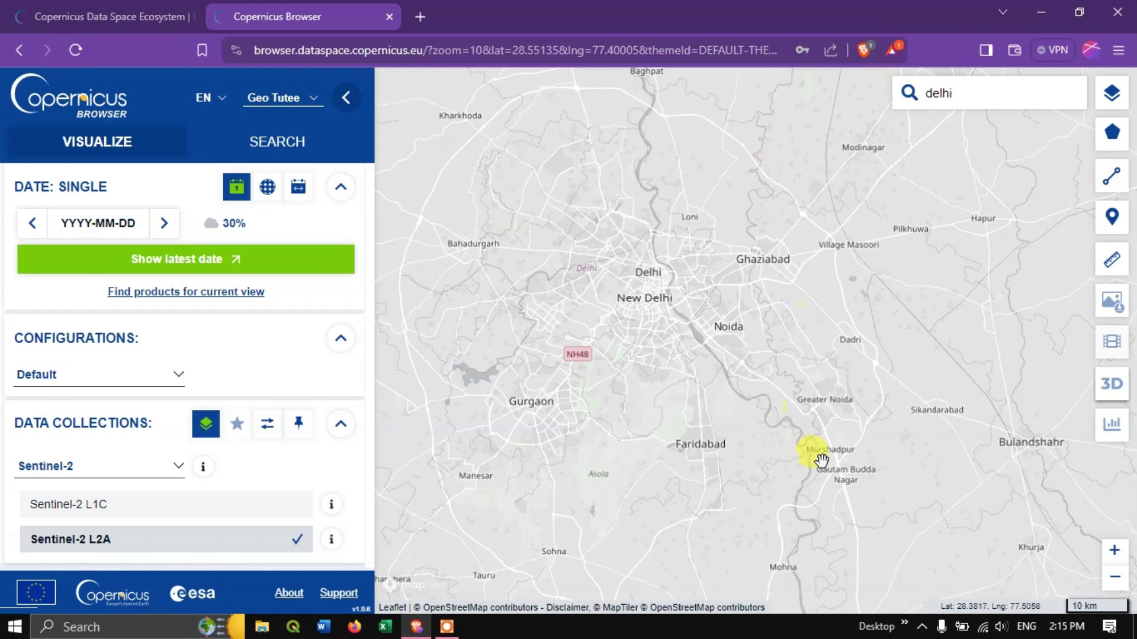
{"action": "mouse_move", "coordinate": [1115, 138]}
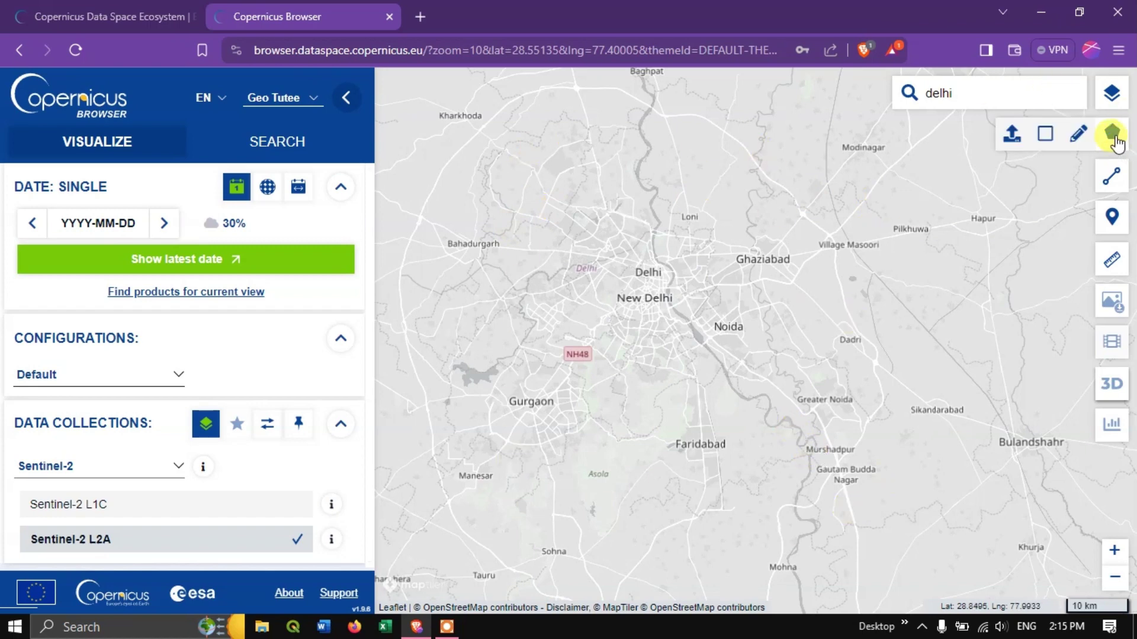
{"action": "left_click", "coordinate": [1045, 139]}
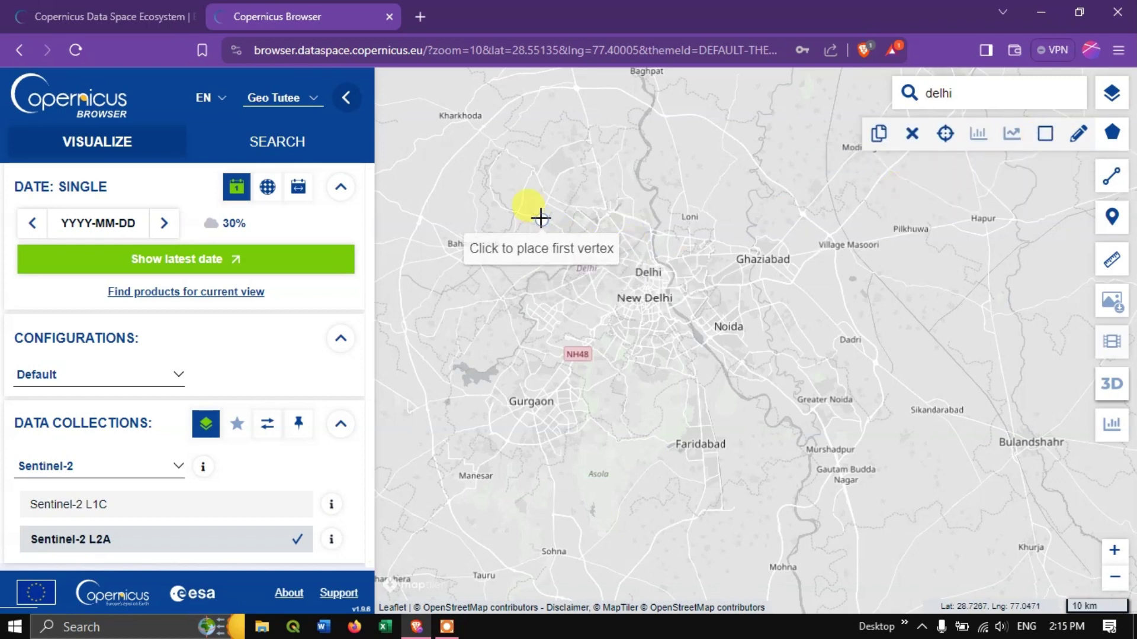
{"action": "left_click", "coordinate": [520, 179]}
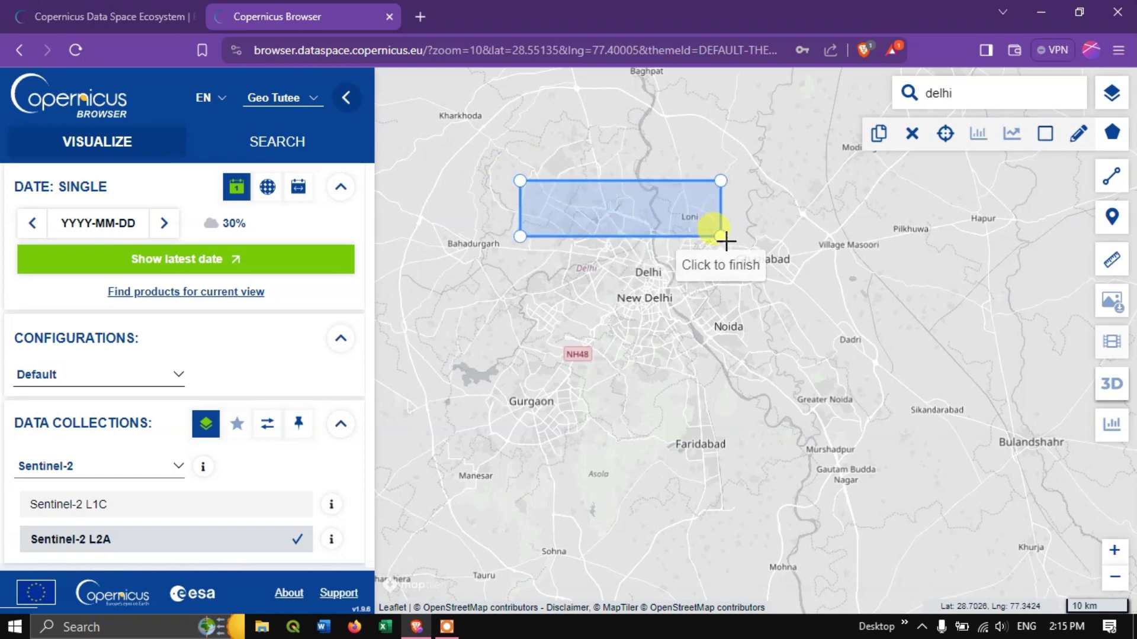
{"action": "left_click", "coordinate": [761, 409]}
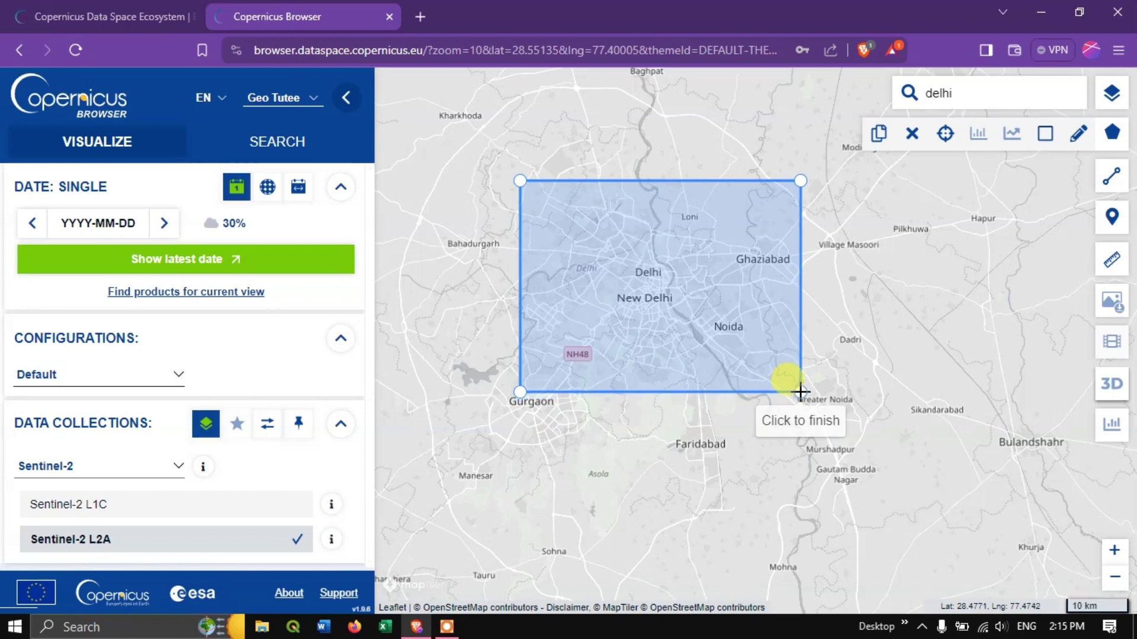
{"action": "left_click", "coordinate": [801, 392]}
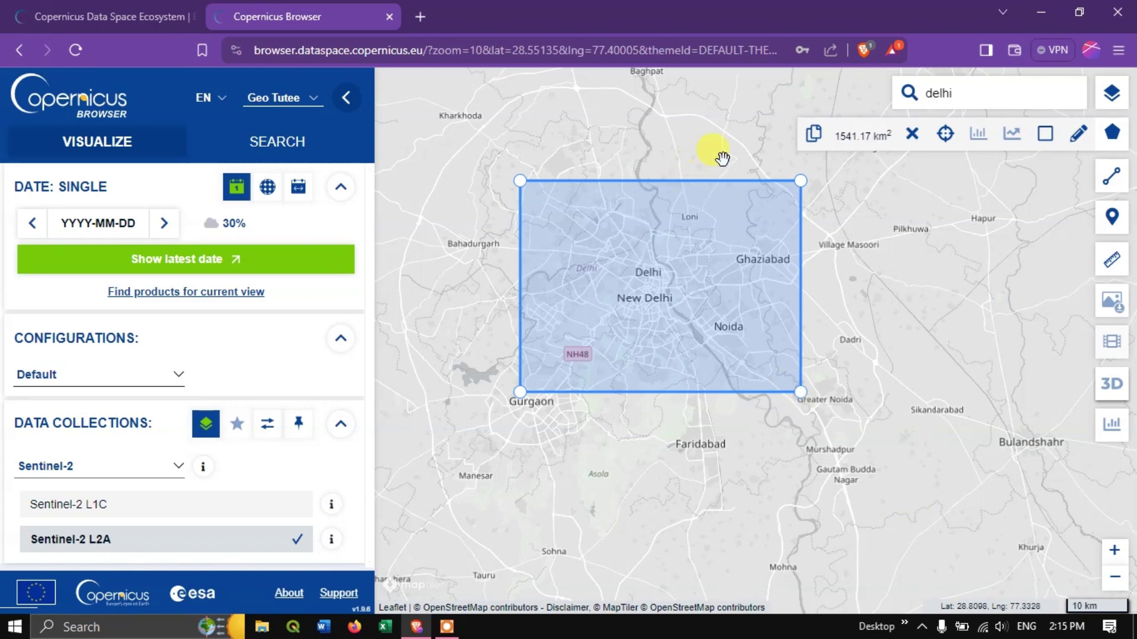
{"action": "left_click_drag", "start_coordinate": [800, 393], "coordinate": [725, 404]}
{"action": "left_click_drag", "start_coordinate": [788, 435], "coordinate": [815, 424]}
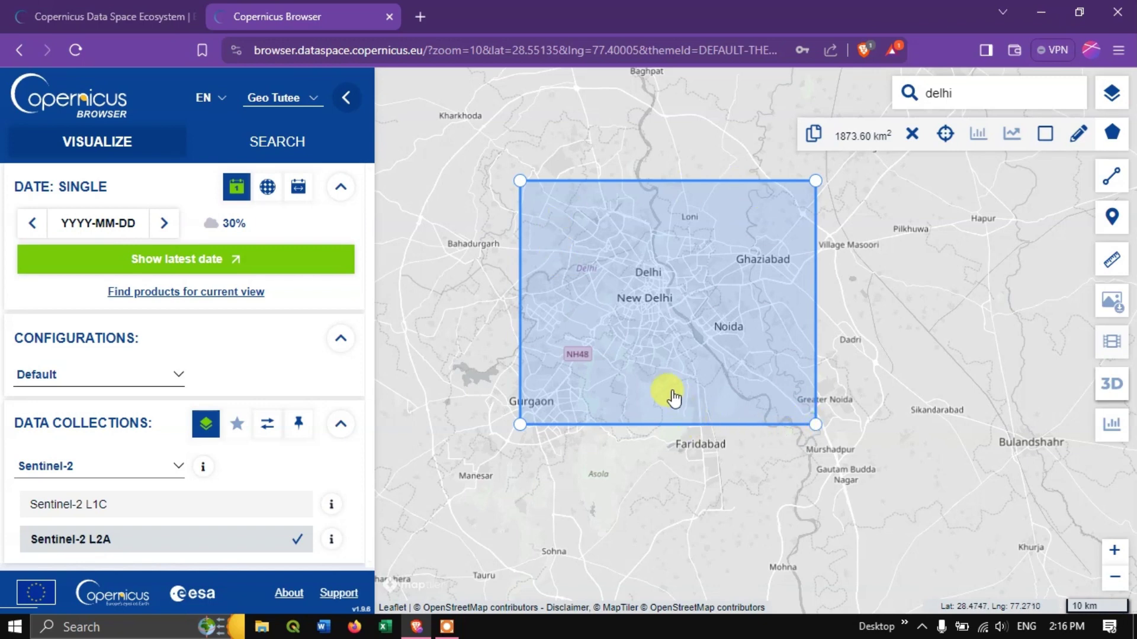
Switch to the product search and choose SENTINEL-5P as the data source
{"action": "left_click", "coordinate": [267, 147]}
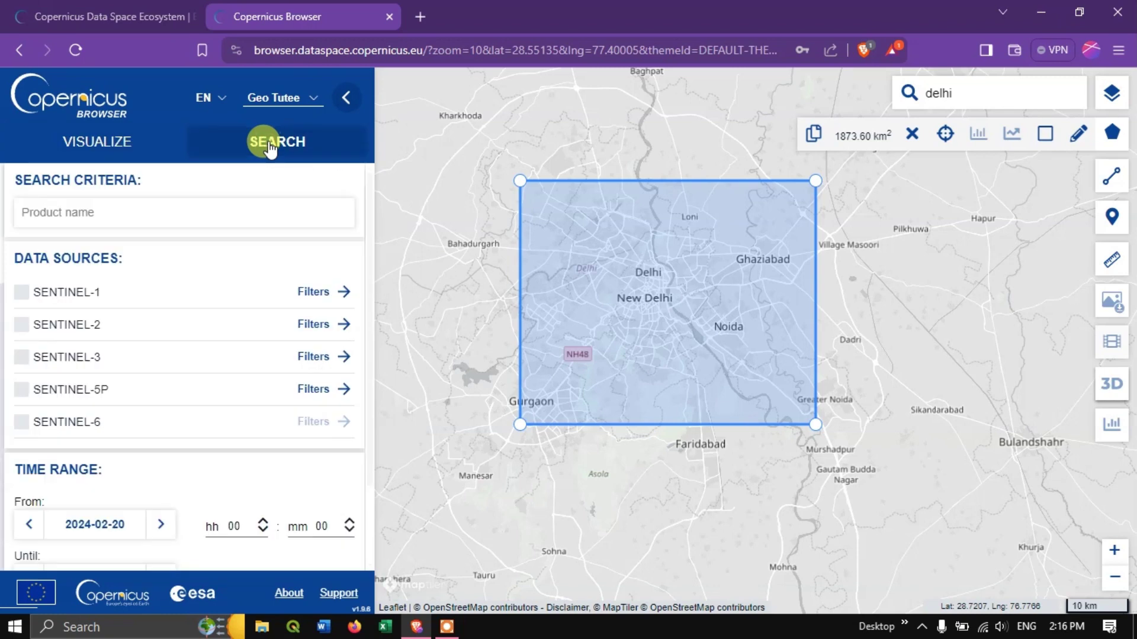
{"action": "scroll", "coordinate": [142, 343], "scroll_direction": "down", "scroll_amount": 2}
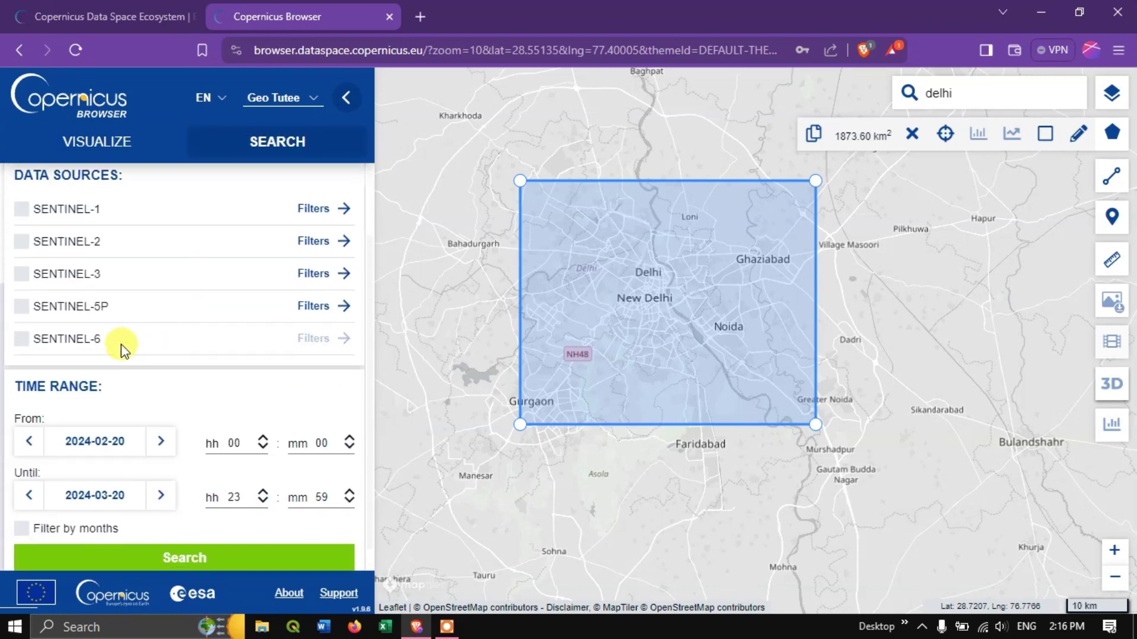
{"action": "left_click", "coordinate": [21, 307]}
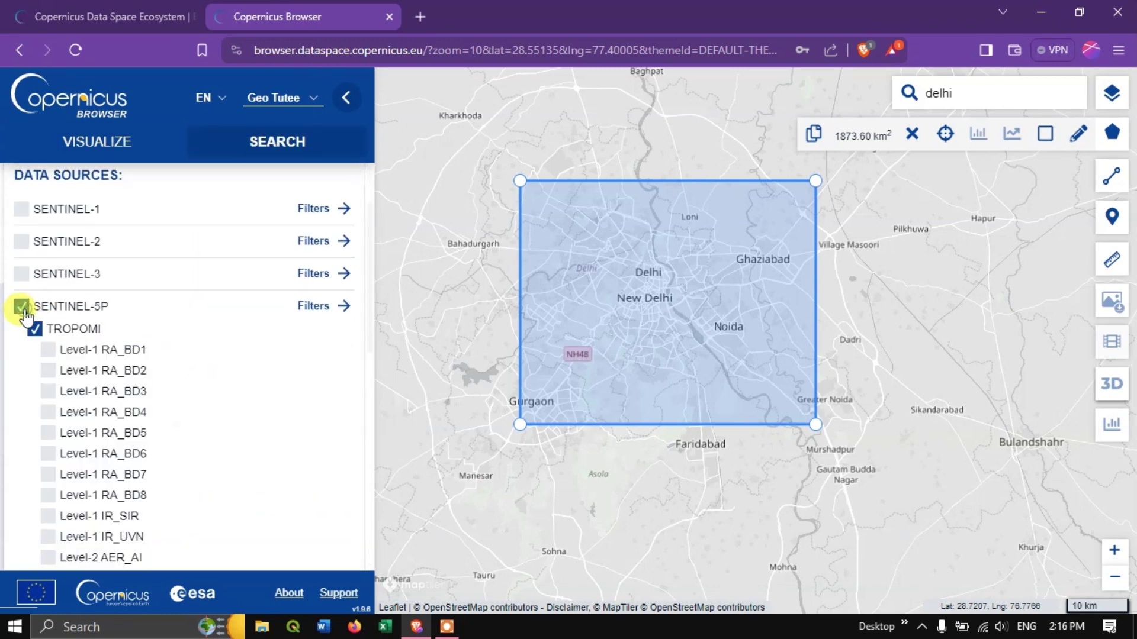
Limit the SENTINEL-5P TROPOMI products to Level-2 NO2
{"action": "scroll", "coordinate": [231, 374], "scroll_direction": "down", "scroll_amount": 2}
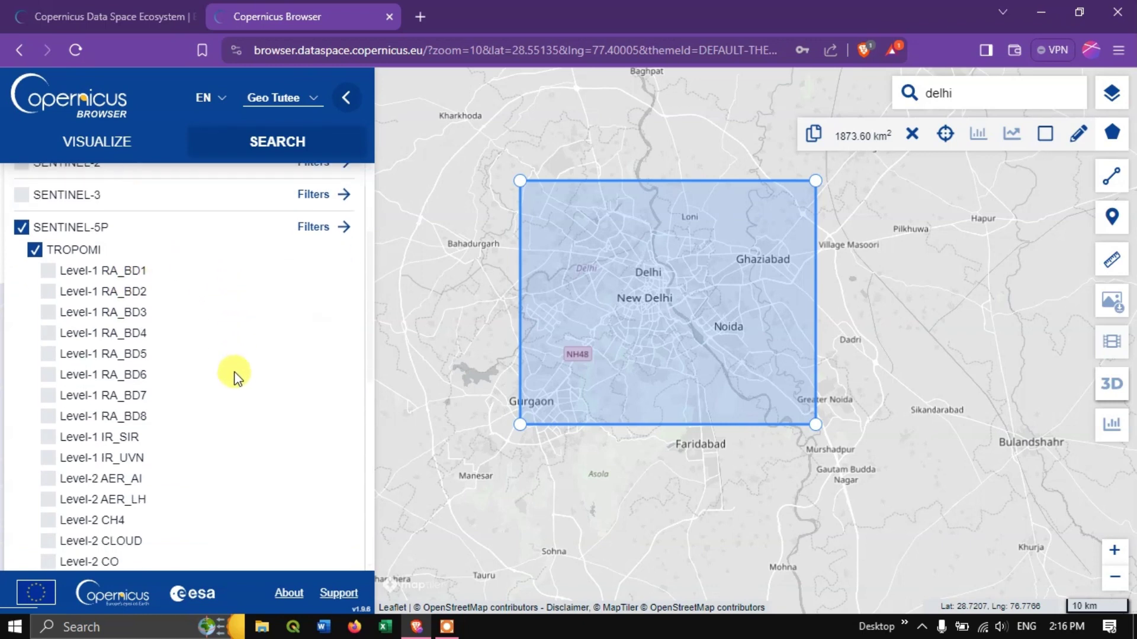
{"action": "scroll", "coordinate": [239, 360], "scroll_direction": "down", "scroll_amount": 4}
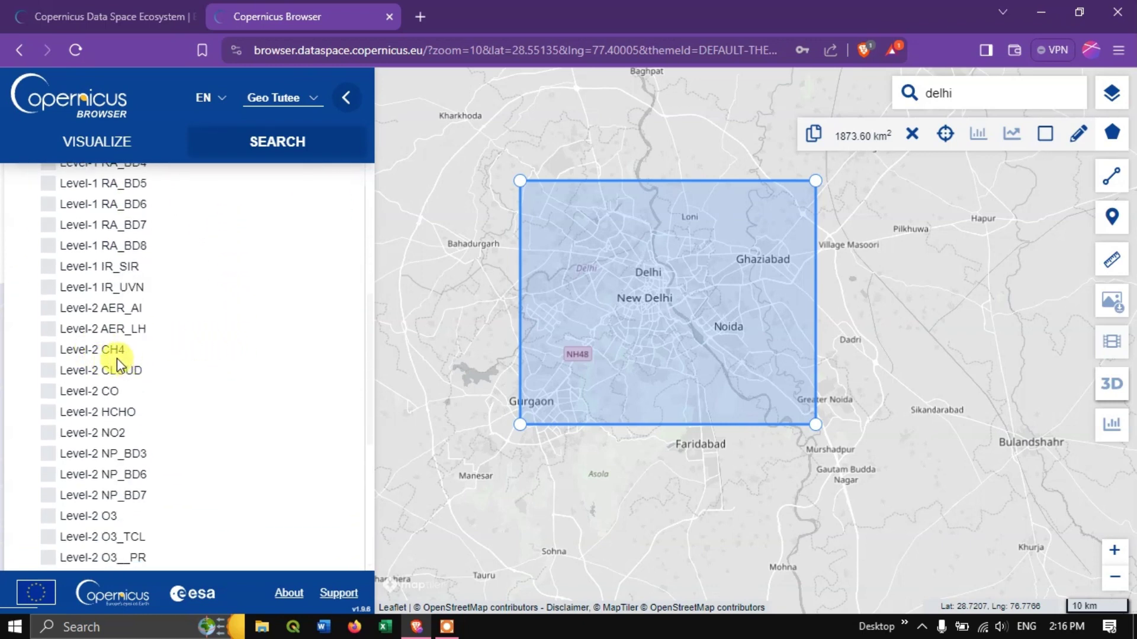
{"action": "scroll", "coordinate": [151, 386], "scroll_direction": "down", "scroll_amount": 2}
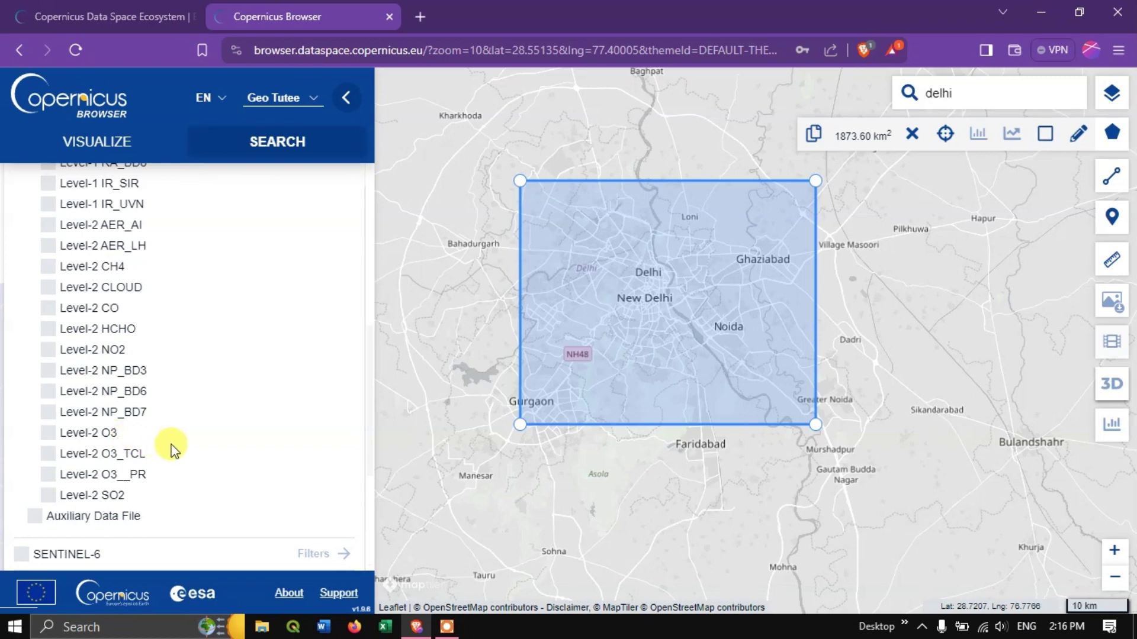
{"action": "scroll", "coordinate": [172, 450], "scroll_direction": "down", "scroll_amount": 2}
{"action": "scroll", "coordinate": [183, 379], "scroll_direction": "up", "scroll_amount": 2}
{"action": "scroll", "coordinate": [136, 339], "scroll_direction": "up", "scroll_amount": 2}
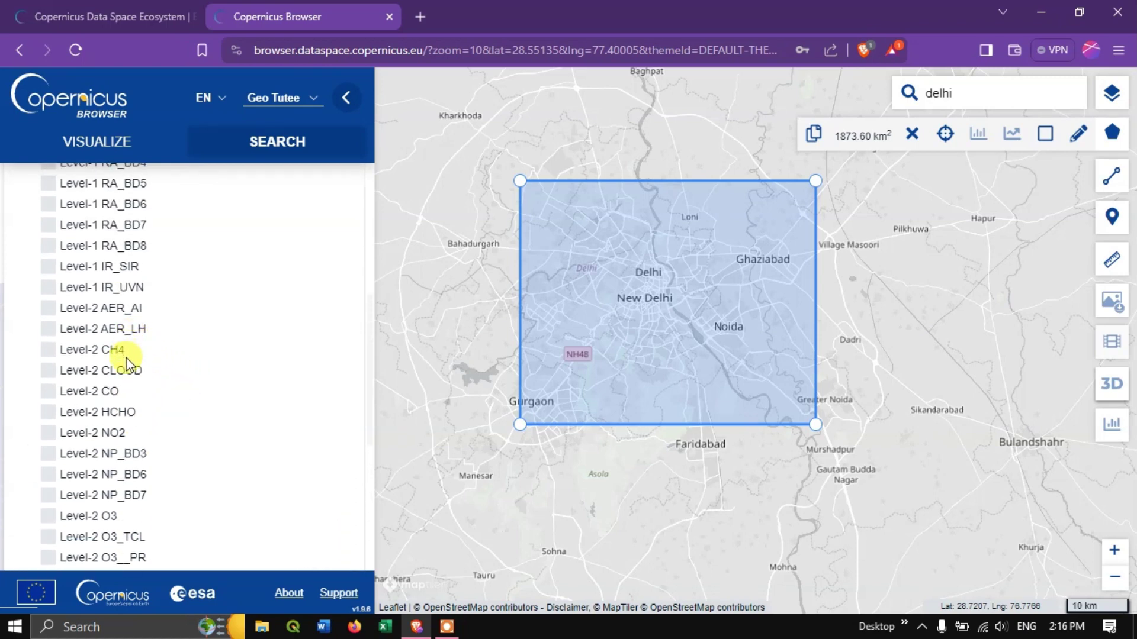
{"action": "left_click", "coordinate": [48, 434]}
{"action": "scroll", "coordinate": [142, 349], "scroll_direction": "down", "scroll_amount": 3}
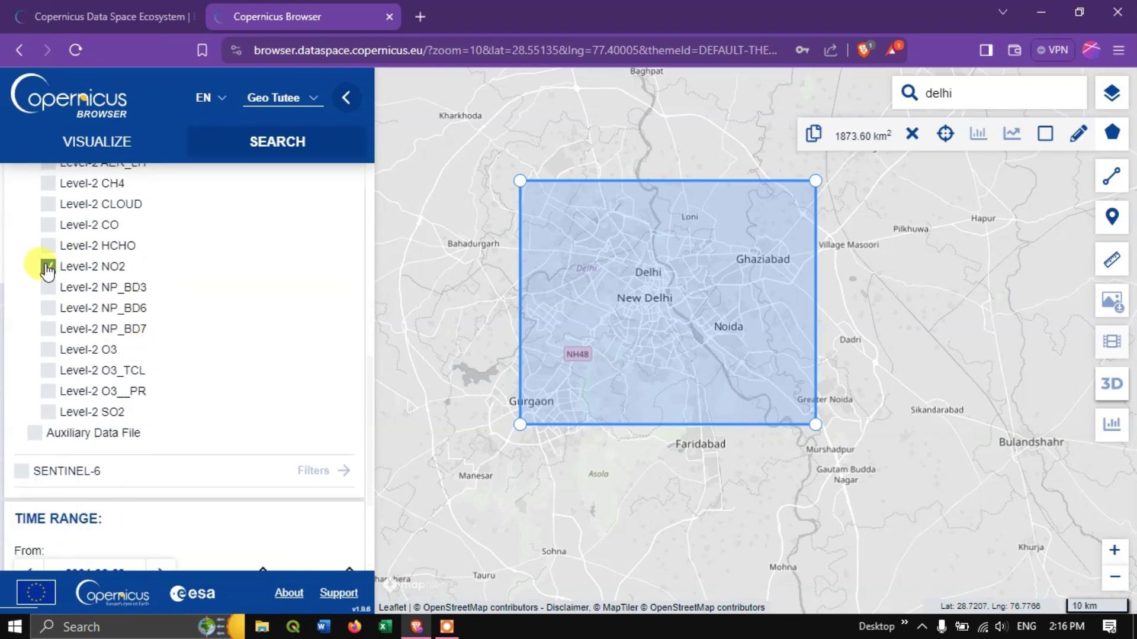
Set the start of the search time range to 2024-01-01
{"action": "scroll", "coordinate": [284, 294], "scroll_direction": "down", "scroll_amount": 3}
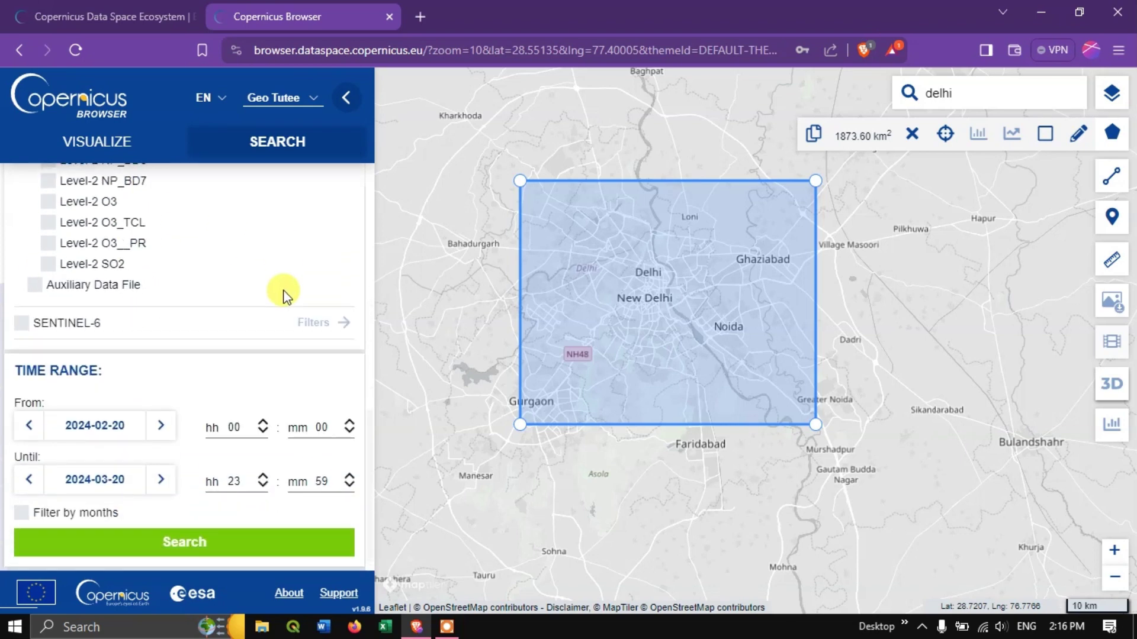
{"action": "left_click", "coordinate": [87, 436]}
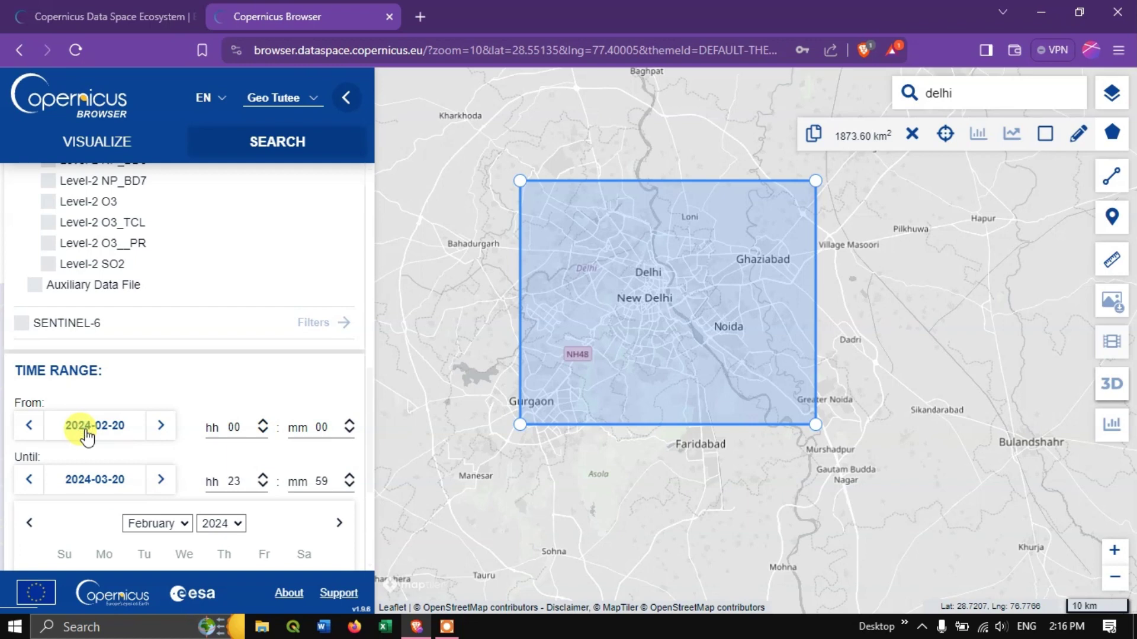
{"action": "left_click", "coordinate": [174, 524]}
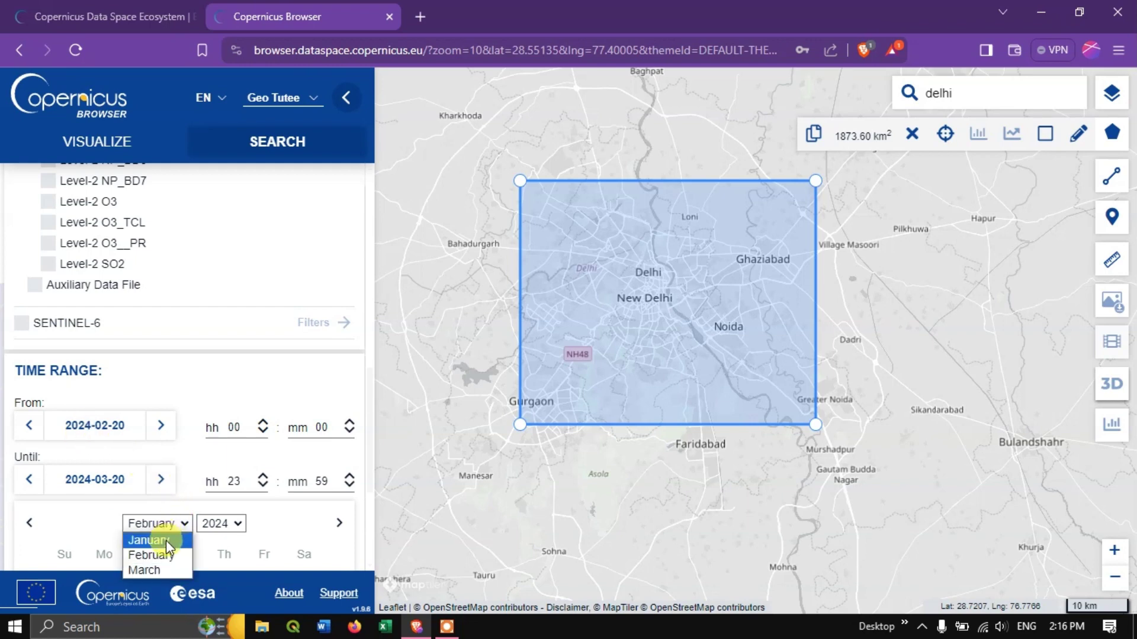
{"action": "left_click", "coordinate": [165, 541]}
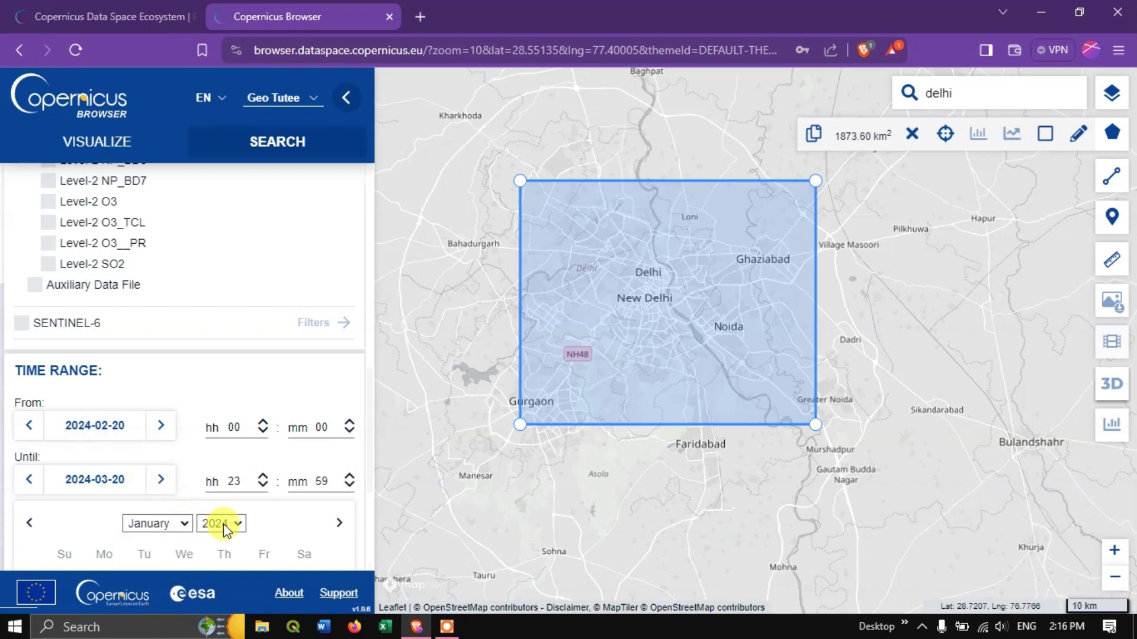
{"action": "scroll", "coordinate": [237, 504], "scroll_direction": "down", "scroll_amount": 2}
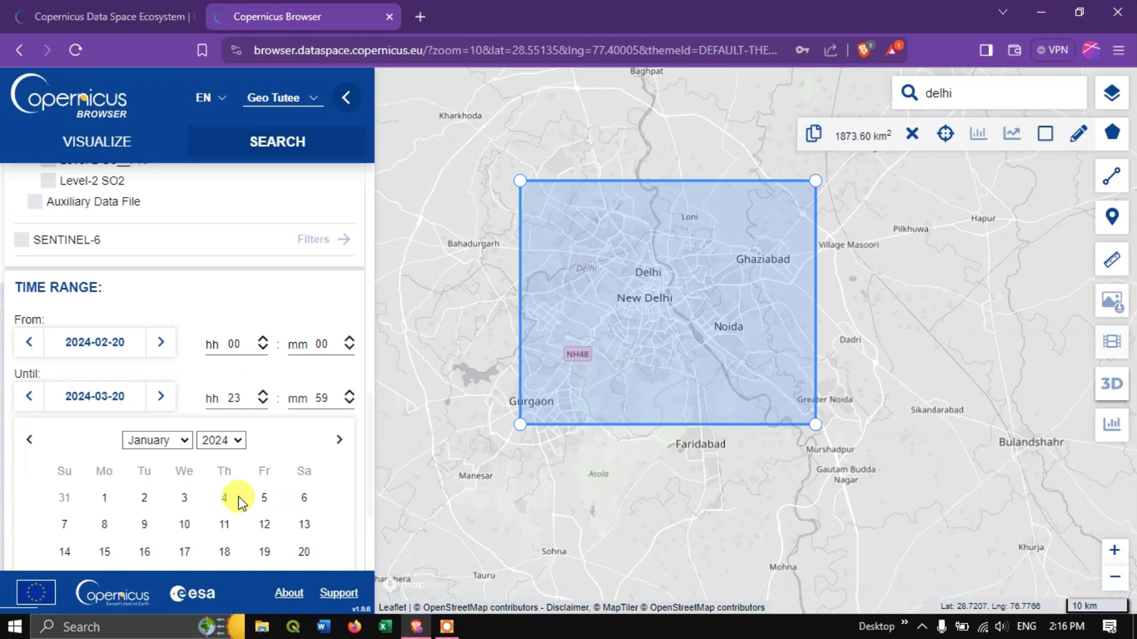
{"action": "left_click", "coordinate": [107, 499]}
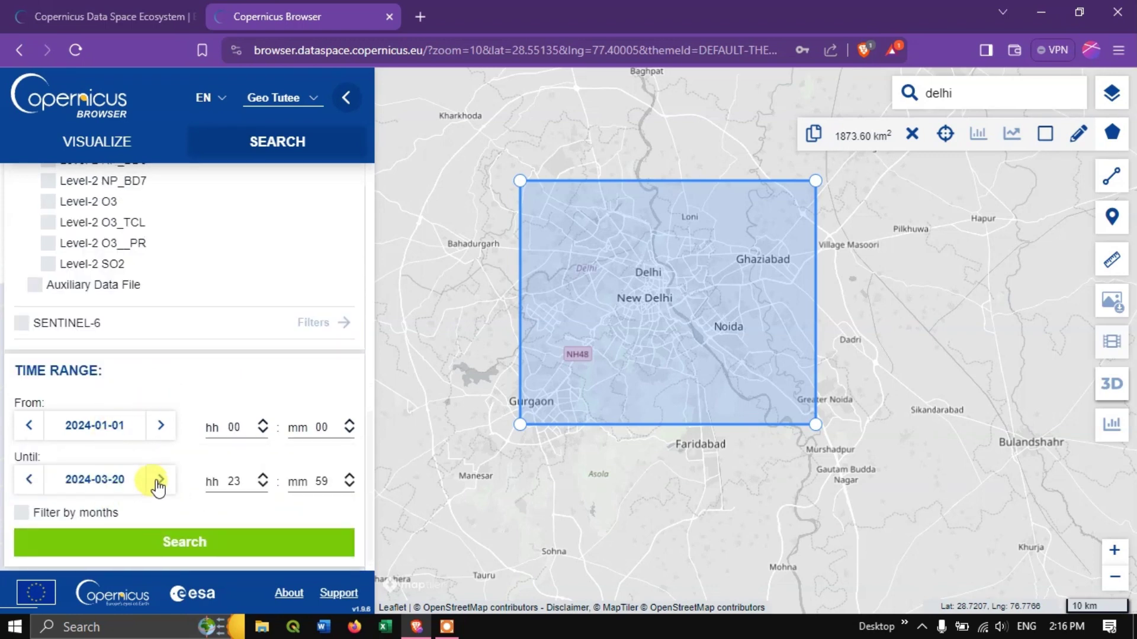
Set the end of the search time range to 2024-03-19
{"action": "left_click", "coordinate": [155, 479]}
{"action": "left_click", "coordinate": [121, 479]}
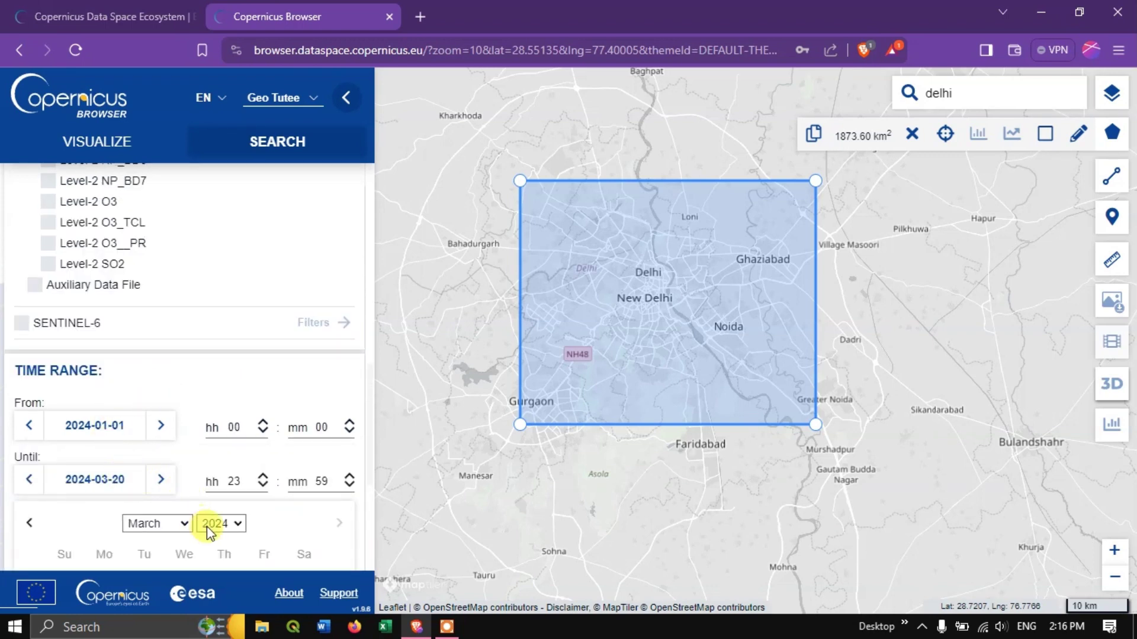
{"action": "scroll", "coordinate": [239, 505], "scroll_direction": "down", "scroll_amount": 2}
{"action": "scroll", "coordinate": [239, 505], "scroll_direction": "down", "scroll_amount": 2}
{"action": "left_click", "coordinate": [146, 498]}
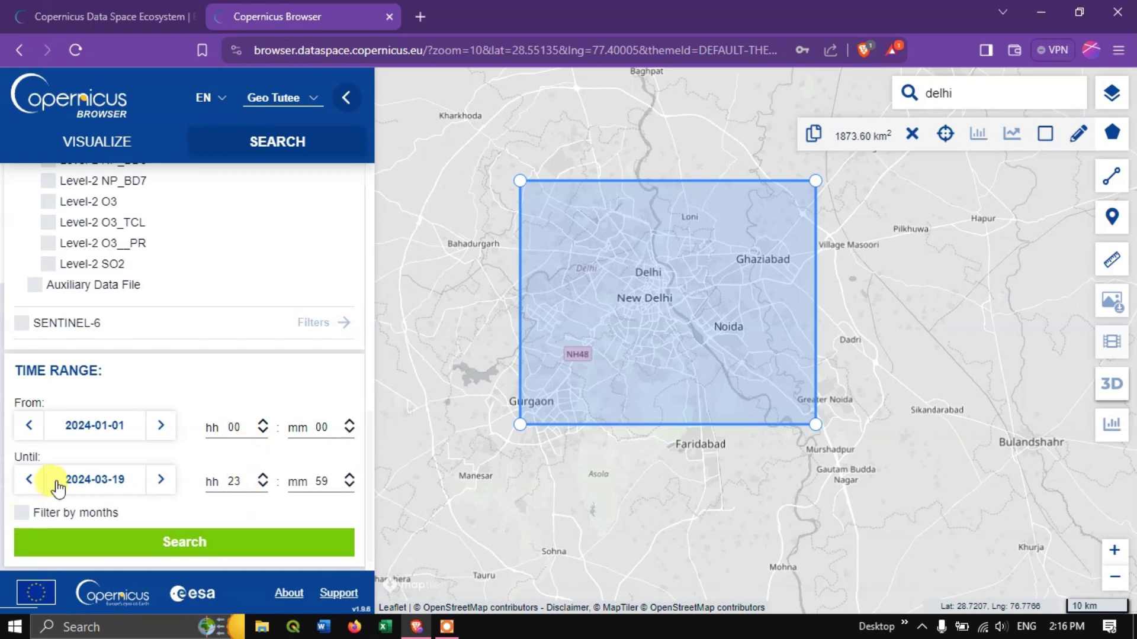
{"action": "left_click", "coordinate": [22, 513]}
{"action": "scroll", "coordinate": [130, 503], "scroll_direction": "down", "scroll_amount": 1}
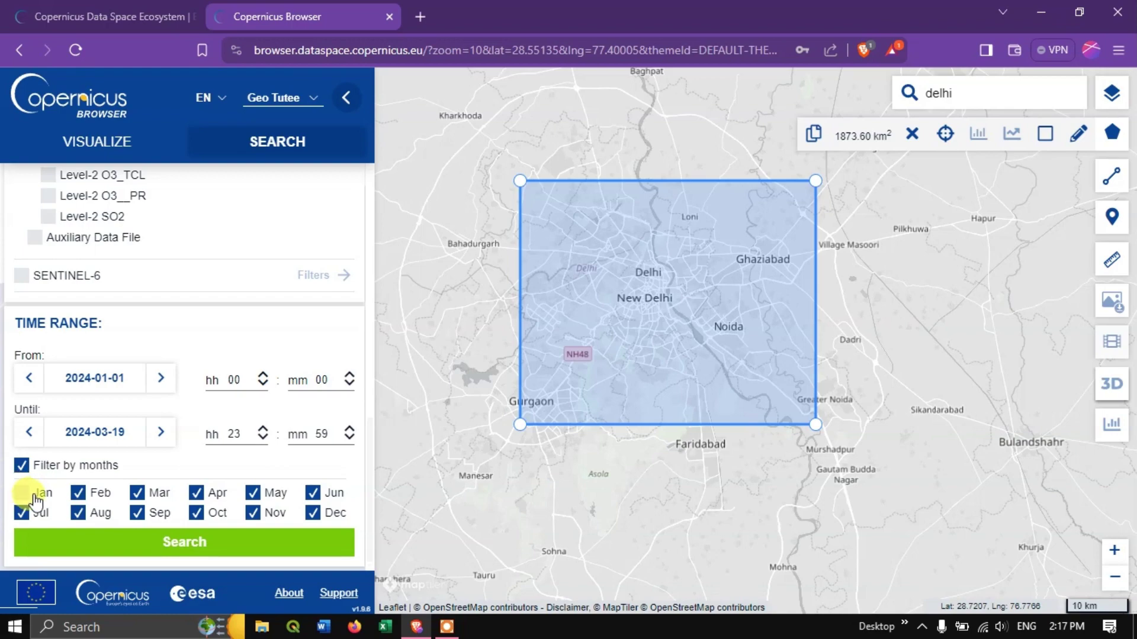
{"action": "left_click", "coordinate": [21, 467]}
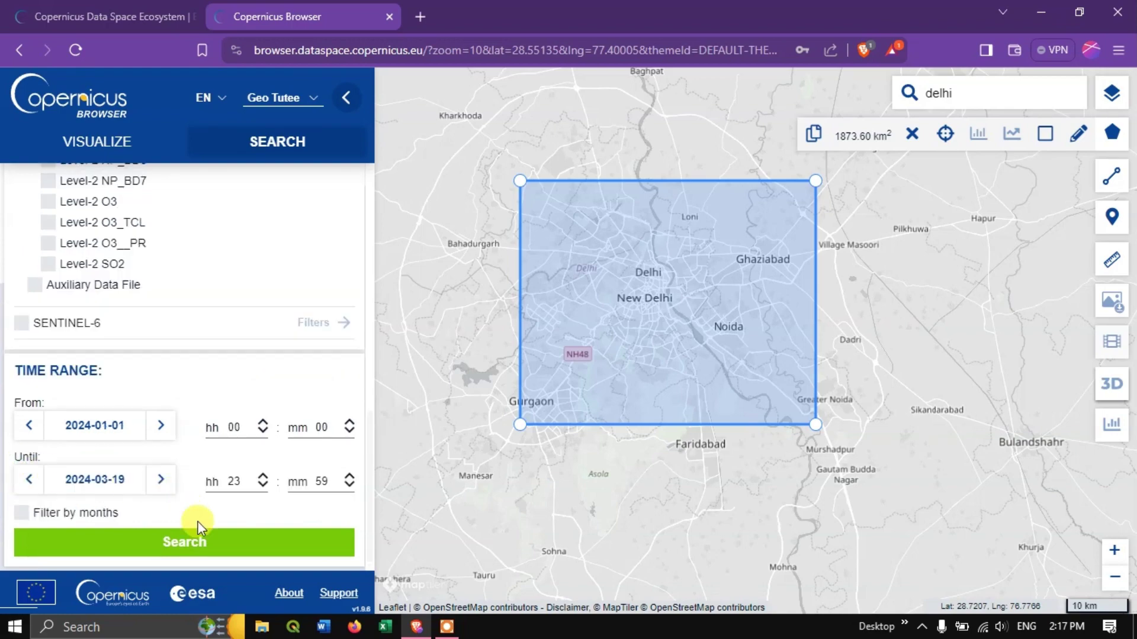
Run the product search with the chosen area, NO2 product type and time range
{"action": "left_click", "coordinate": [200, 541]}
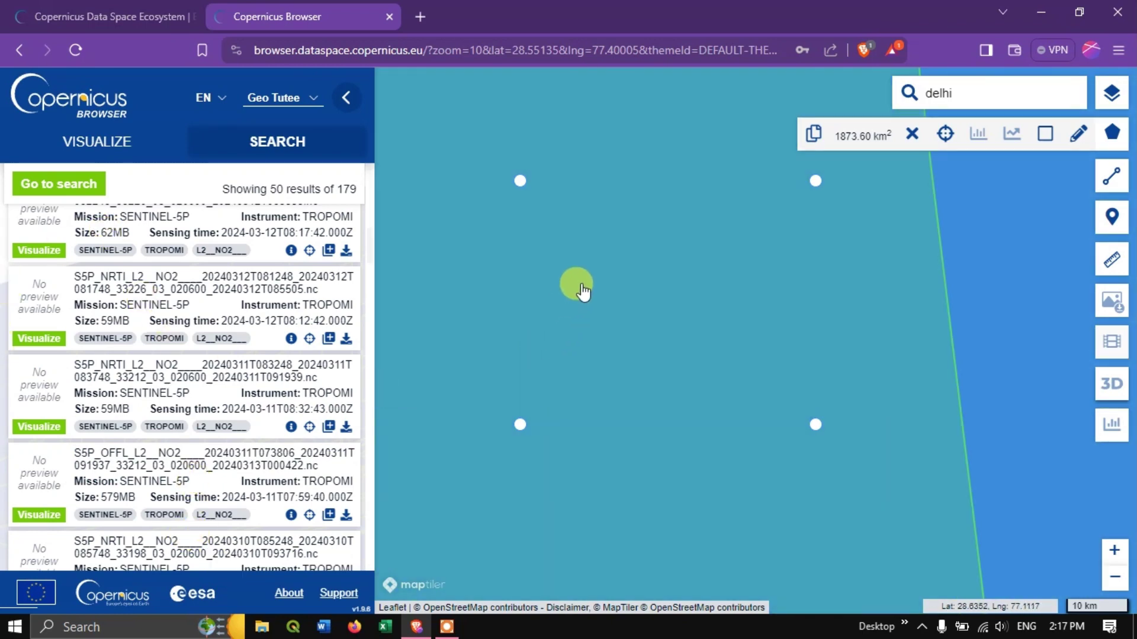
Examine the footprints of the found NO2 products on the map around the Delhi area and look through the product list
{"action": "scroll", "coordinate": [582, 289], "scroll_direction": "down", "scroll_amount": 3}
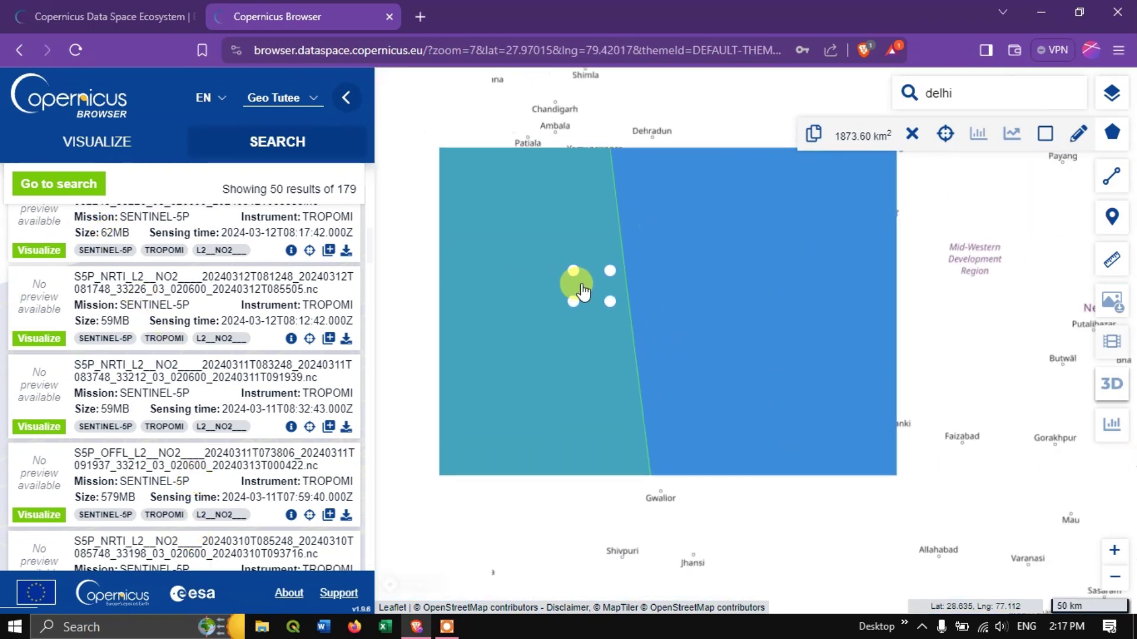
{"action": "scroll", "coordinate": [582, 289], "scroll_direction": "down", "scroll_amount": 1}
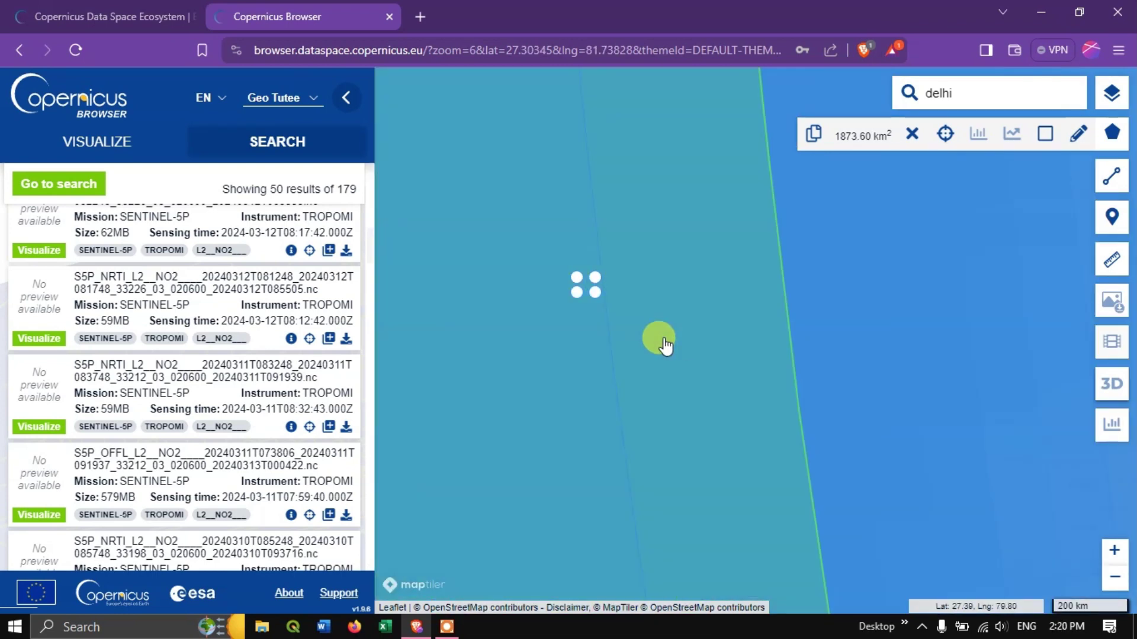
{"action": "scroll", "coordinate": [219, 293], "scroll_direction": "down", "scroll_amount": 2}
{"action": "scroll", "coordinate": [219, 293], "scroll_direction": "down", "scroll_amount": 10}
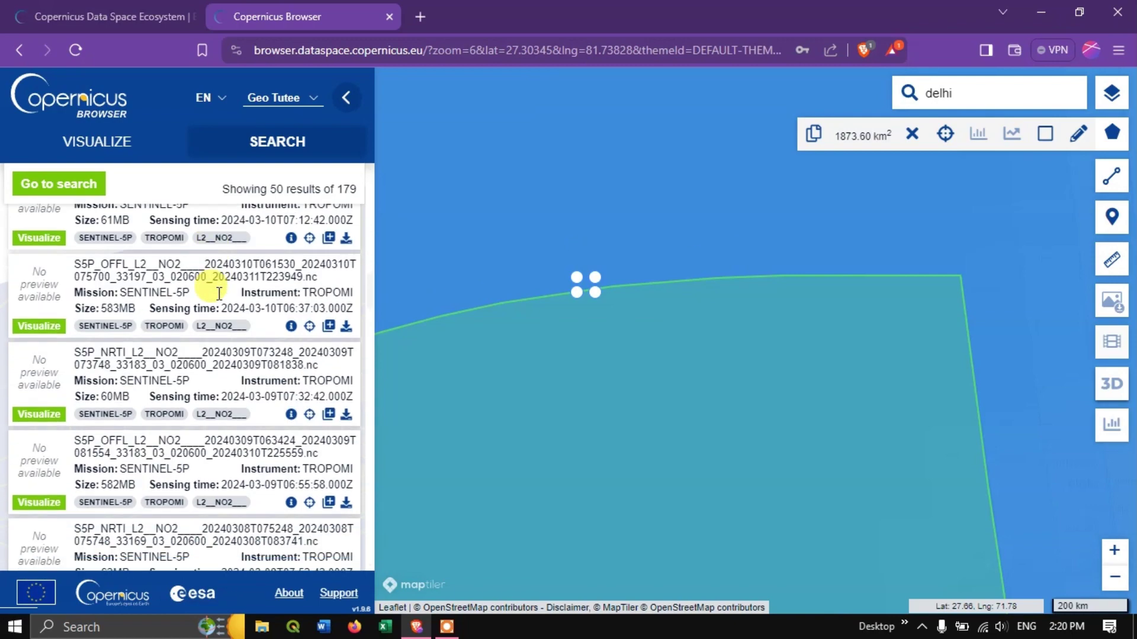
{"action": "scroll", "coordinate": [216, 290], "scroll_direction": "up", "scroll_amount": 10}
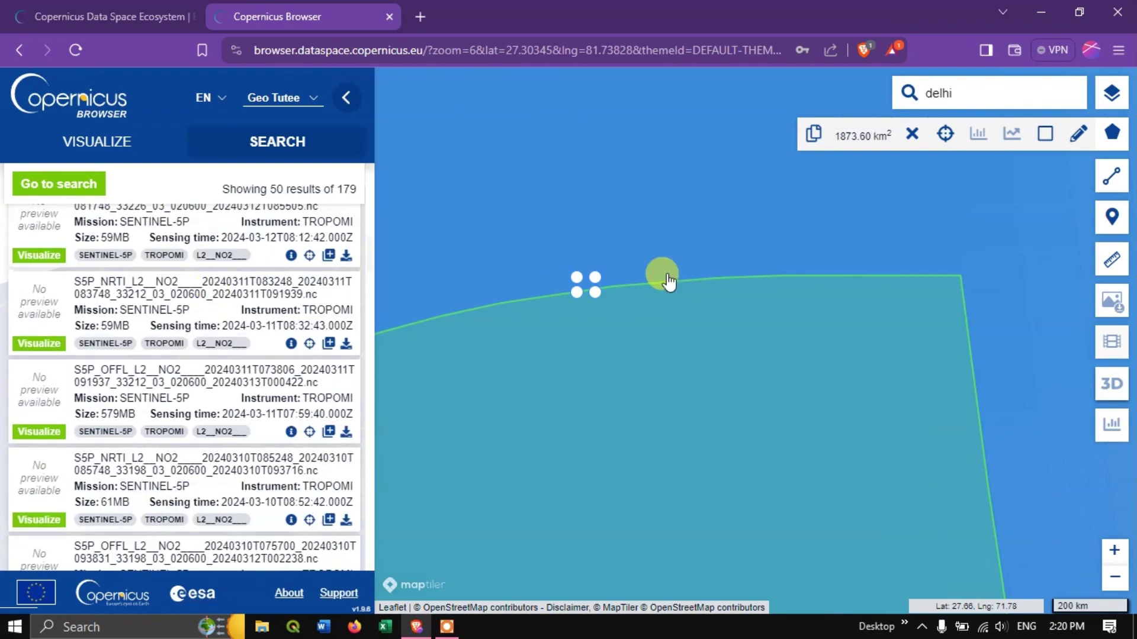
{"action": "scroll", "coordinate": [737, 243], "scroll_direction": "up", "scroll_amount": 2}
{"action": "scroll", "coordinate": [737, 242], "scroll_direction": "down", "scroll_amount": 2}
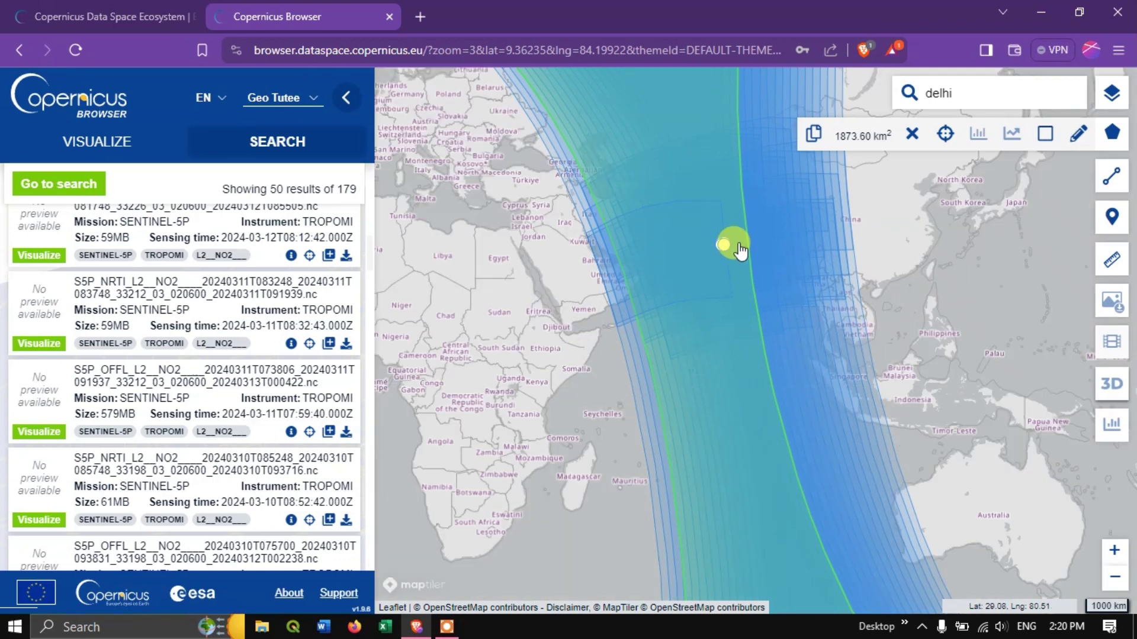
{"action": "scroll", "coordinate": [738, 247], "scroll_direction": "up", "scroll_amount": 1}
{"action": "scroll", "coordinate": [736, 251], "scroll_direction": "up", "scroll_amount": 1}
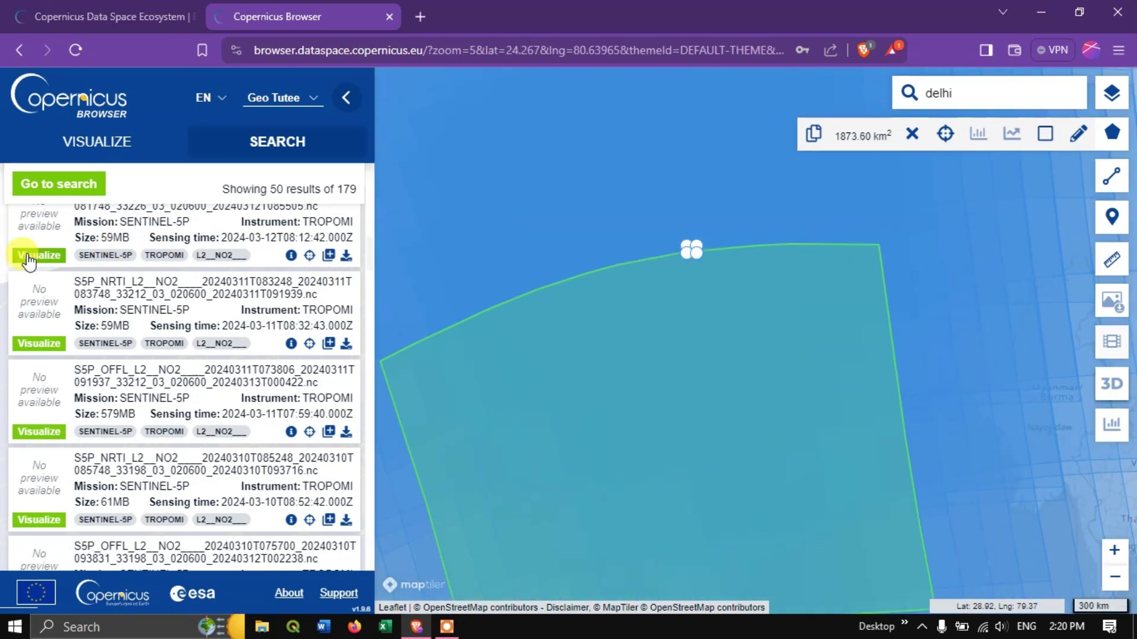
{"action": "scroll", "coordinate": [647, 229], "scroll_direction": "up", "scroll_amount": 1}
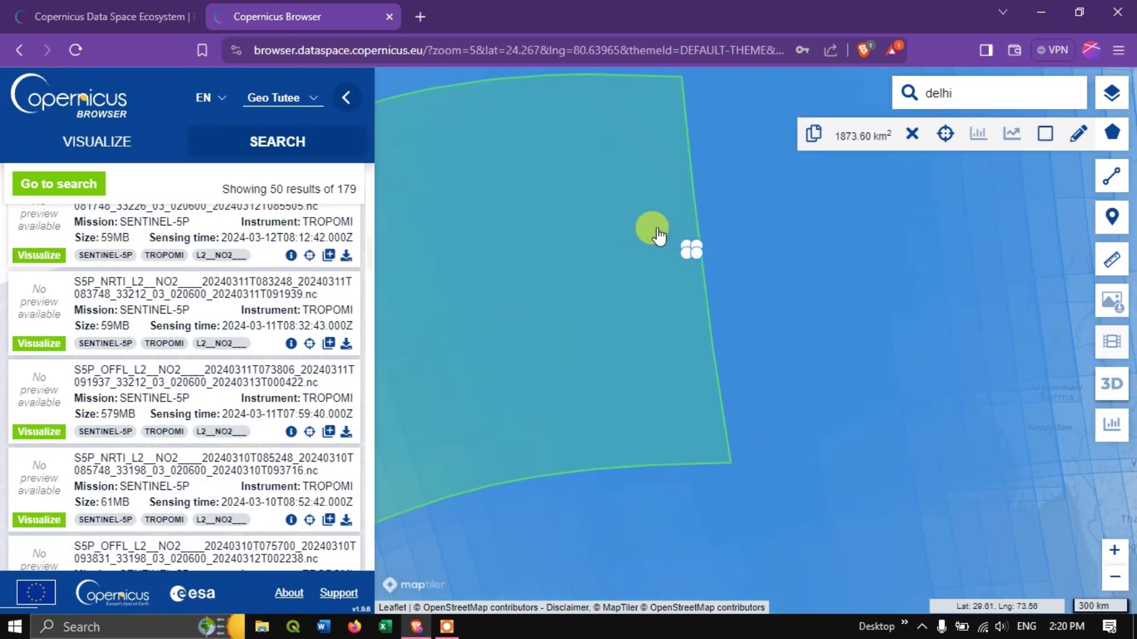
{"action": "scroll", "coordinate": [717, 238], "scroll_direction": "up", "scroll_amount": 1}
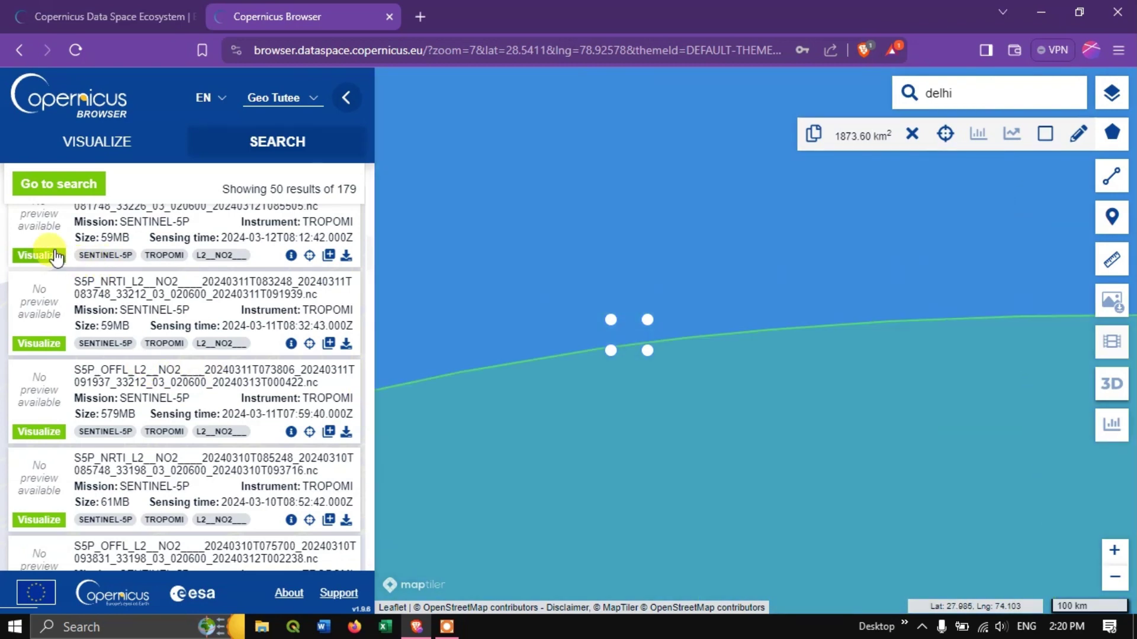
{"action": "scroll", "coordinate": [56, 261], "scroll_direction": "up", "scroll_amount": 3}
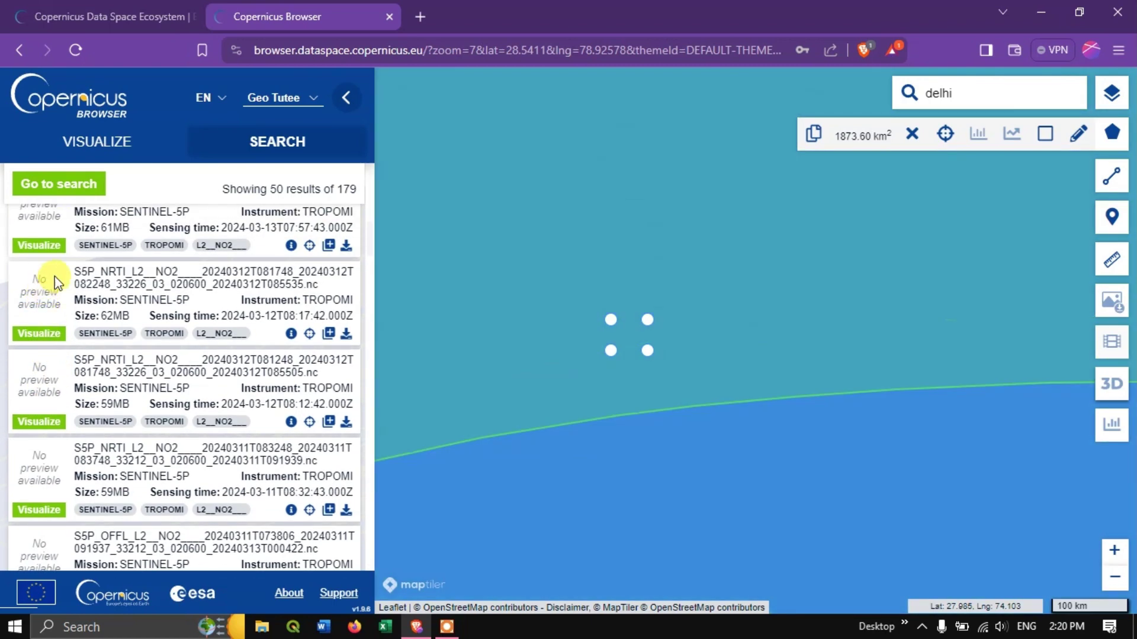
{"action": "scroll", "coordinate": [54, 236], "scroll_direction": "up", "scroll_amount": 8}
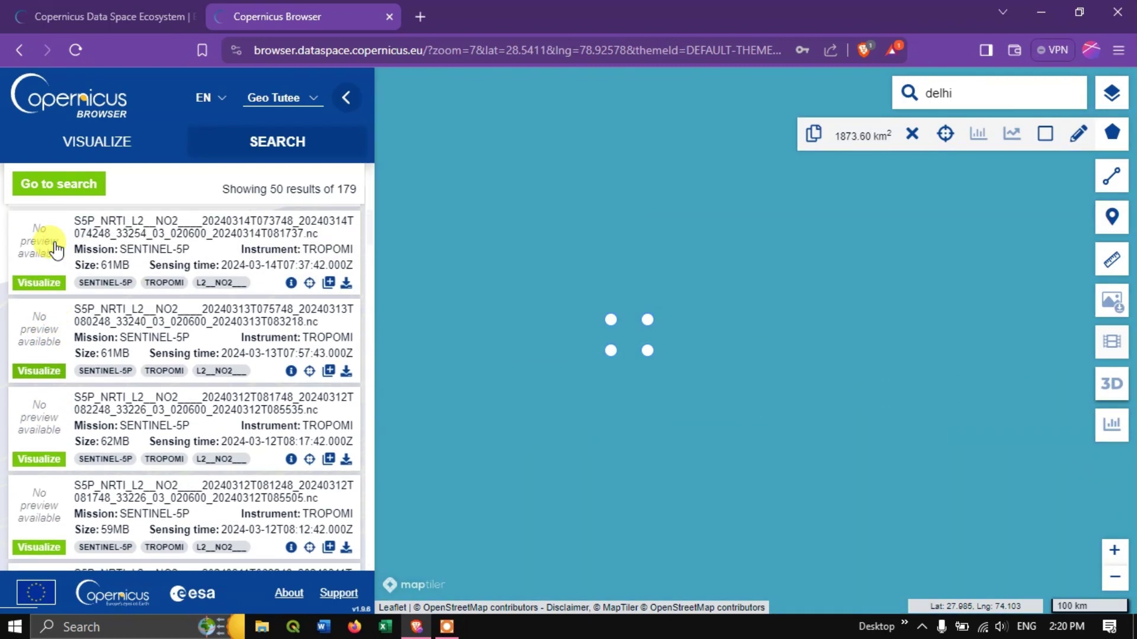
{"action": "scroll", "coordinate": [57, 257], "scroll_direction": "up", "scroll_amount": 1}
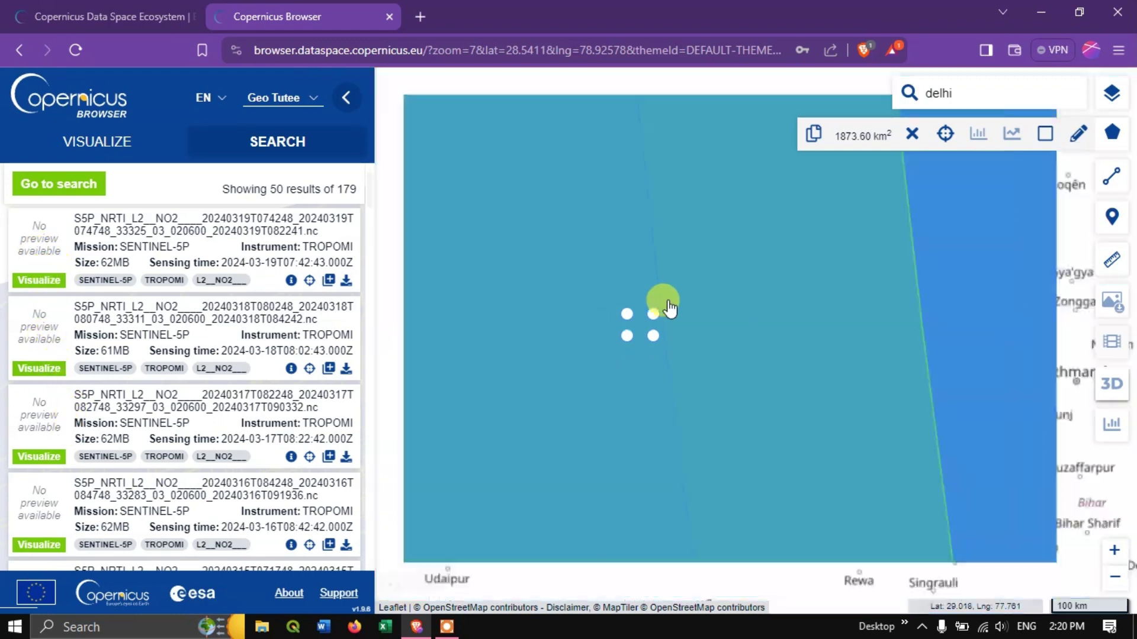
{"action": "scroll", "coordinate": [669, 308], "scroll_direction": "down", "scroll_amount": 2}
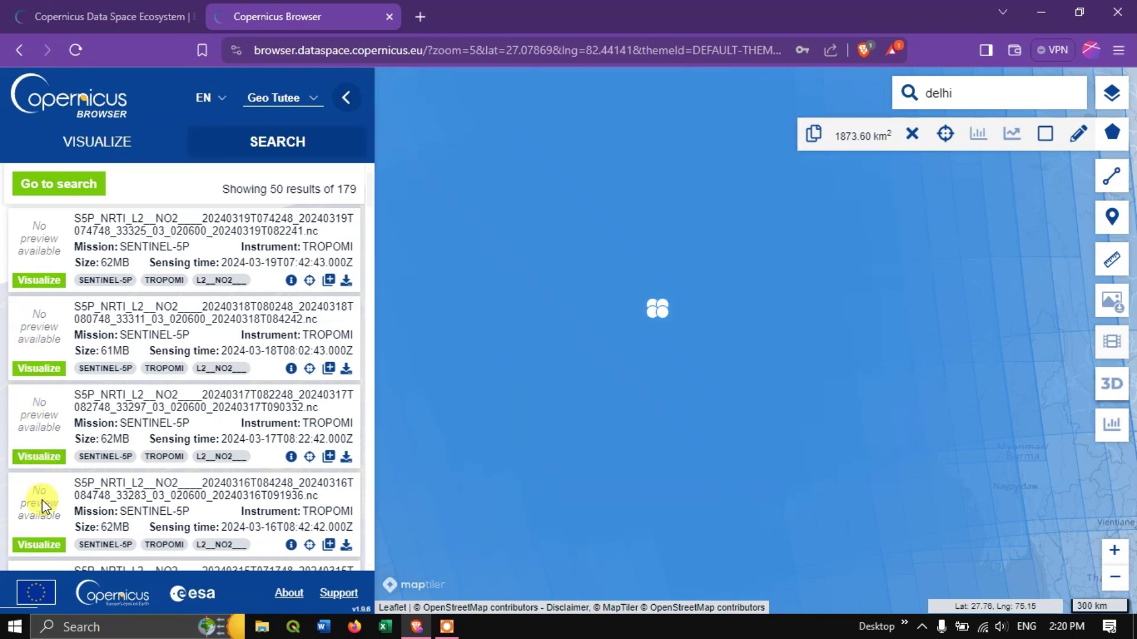
{"action": "scroll", "coordinate": [65, 515], "scroll_direction": "down", "scroll_amount": 1}
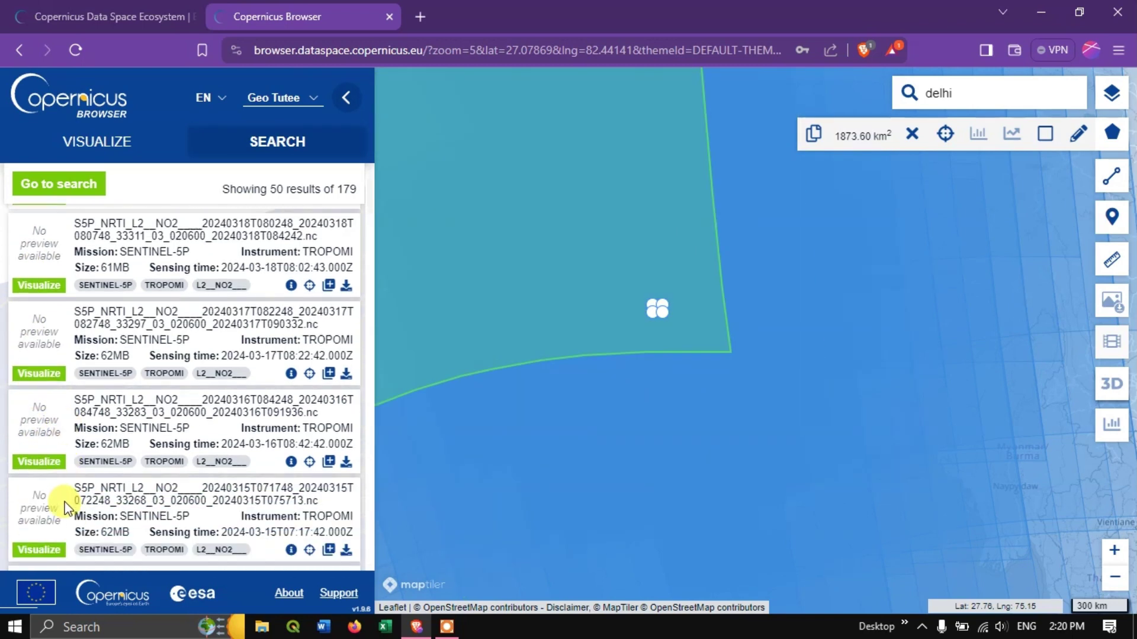
{"action": "scroll", "coordinate": [48, 532], "scroll_direction": "down", "scroll_amount": 3}
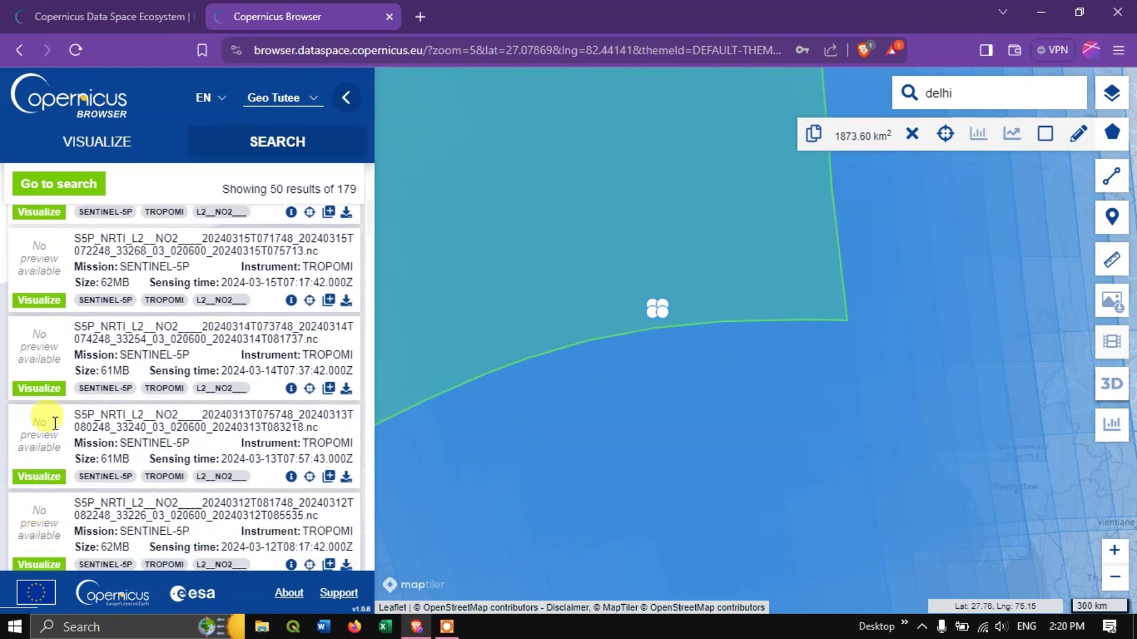
{"action": "scroll", "coordinate": [52, 371], "scroll_direction": "up", "scroll_amount": 4}
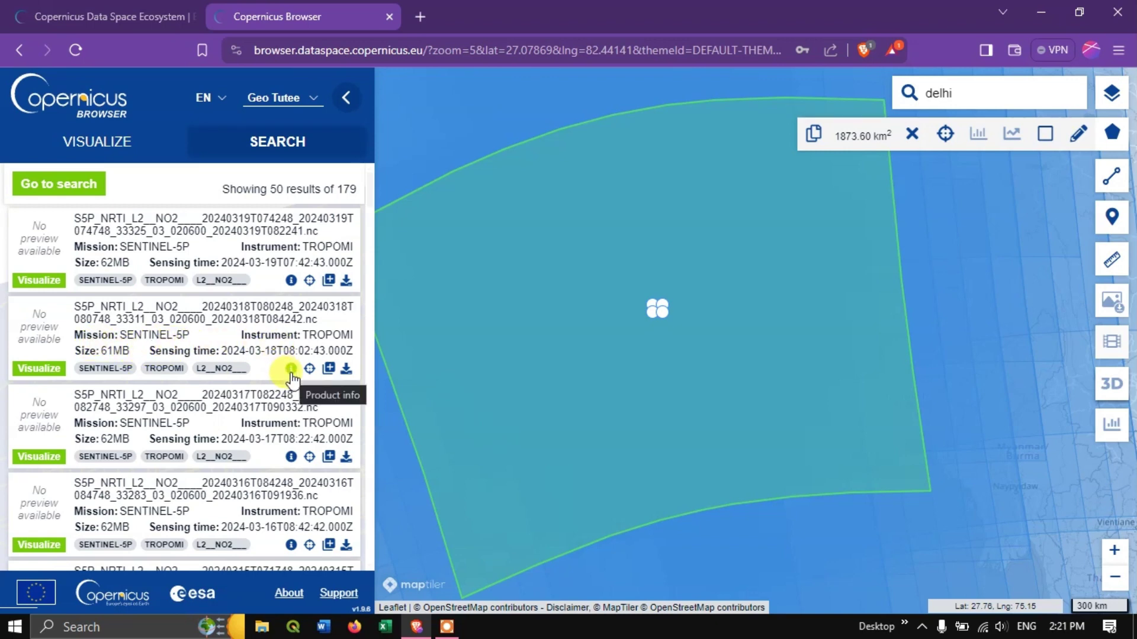
Examine the product, instrument and platform attributes of the NO2 product sensed on 2024-03-18, including its product type, and close the details
{"action": "left_click", "coordinate": [291, 370]}
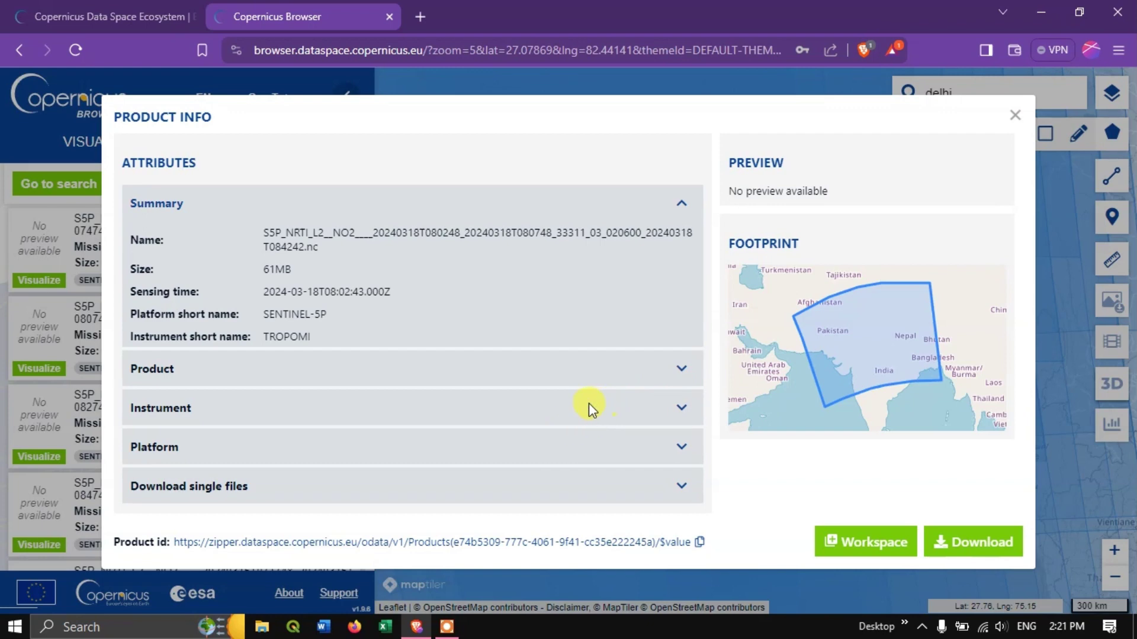
{"action": "left_click", "coordinate": [681, 409]}
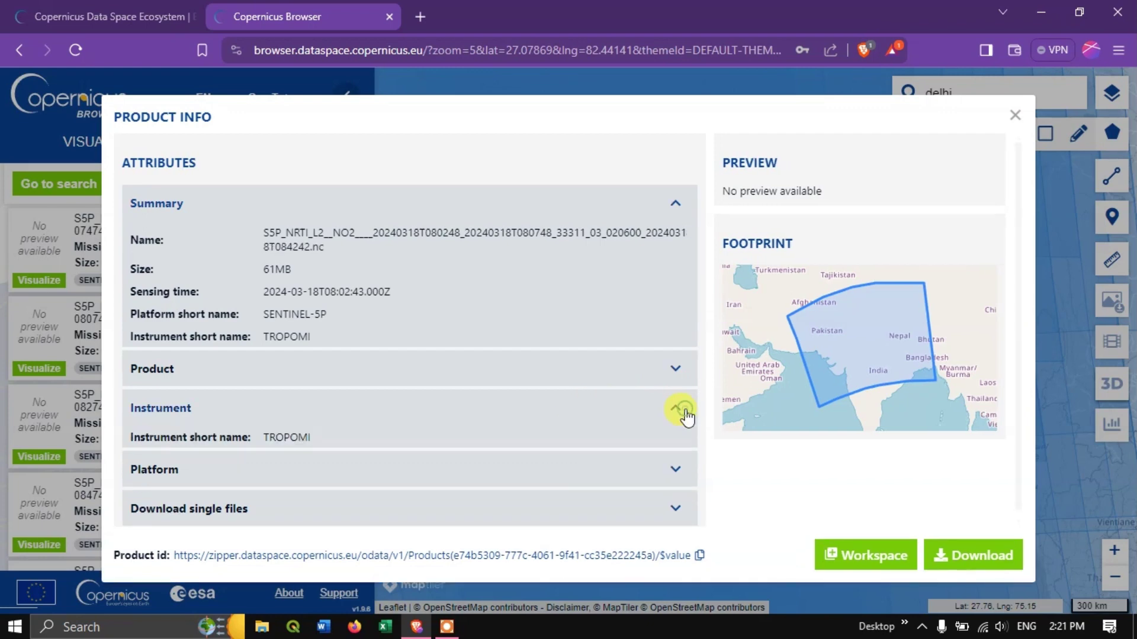
{"action": "left_click", "coordinate": [670, 358]}
{"action": "scroll", "coordinate": [634, 367], "scroll_direction": "down", "scroll_amount": 4}
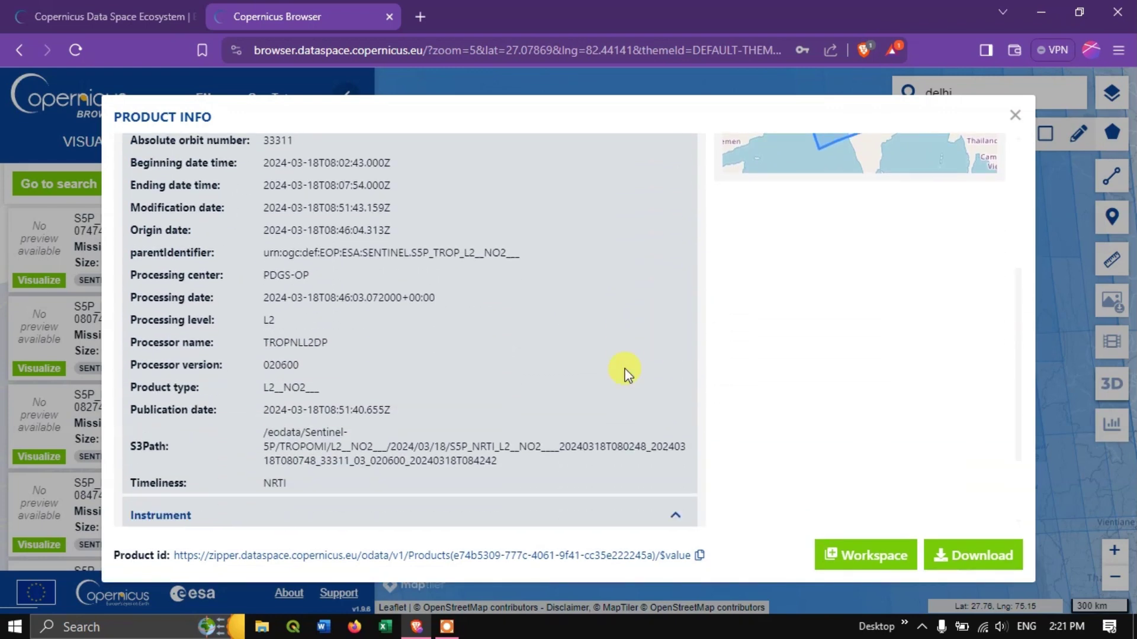
{"action": "scroll", "coordinate": [385, 335], "scroll_direction": "down", "scroll_amount": 2}
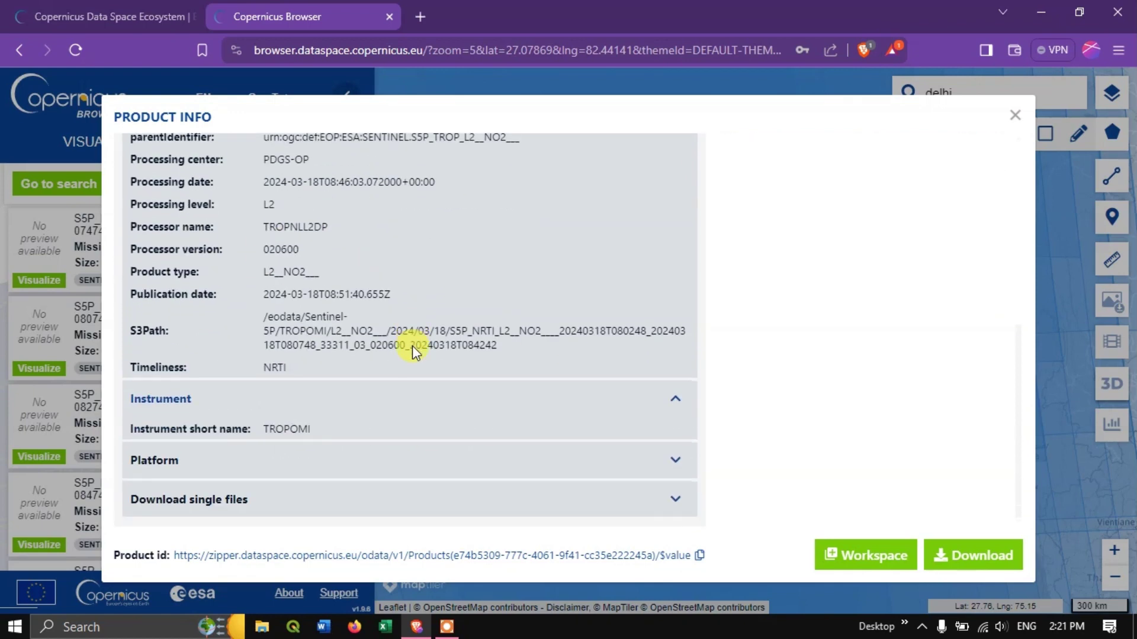
{"action": "left_click_drag", "start_coordinate": [265, 274], "coordinate": [334, 276]}
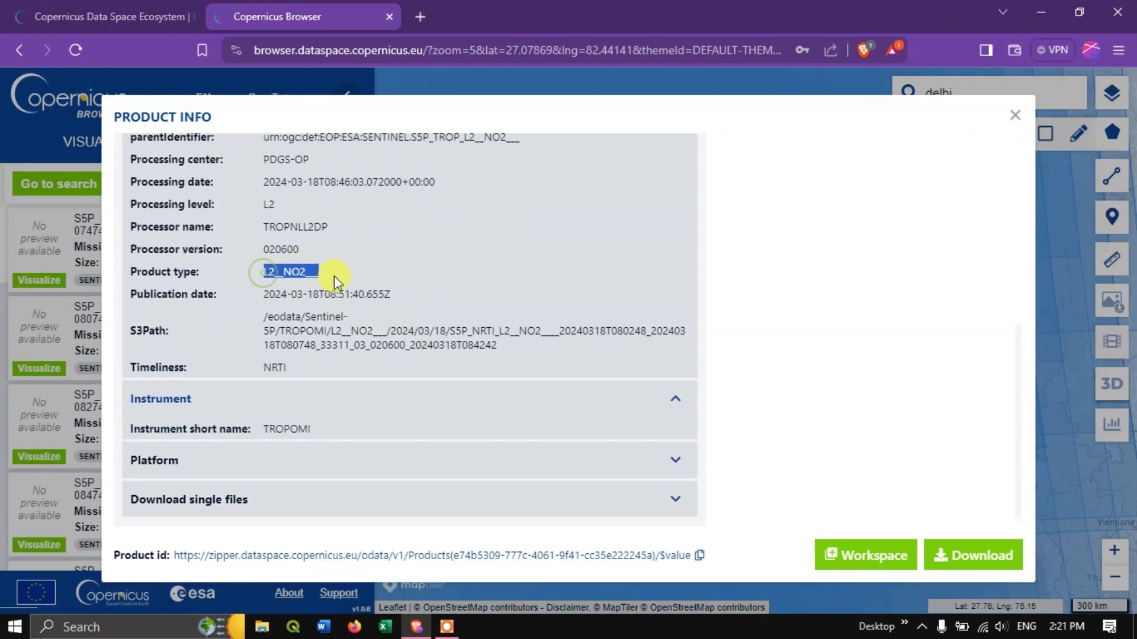
{"action": "left_click", "coordinate": [672, 464]}
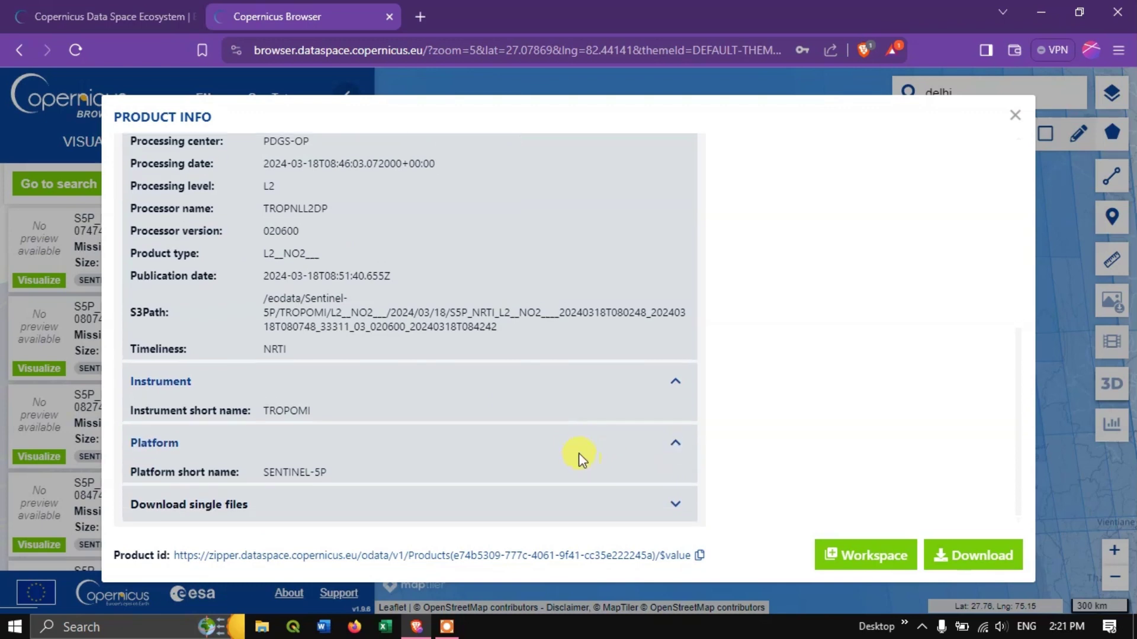
{"action": "scroll", "coordinate": [642, 395], "scroll_direction": "up", "scroll_amount": 7}
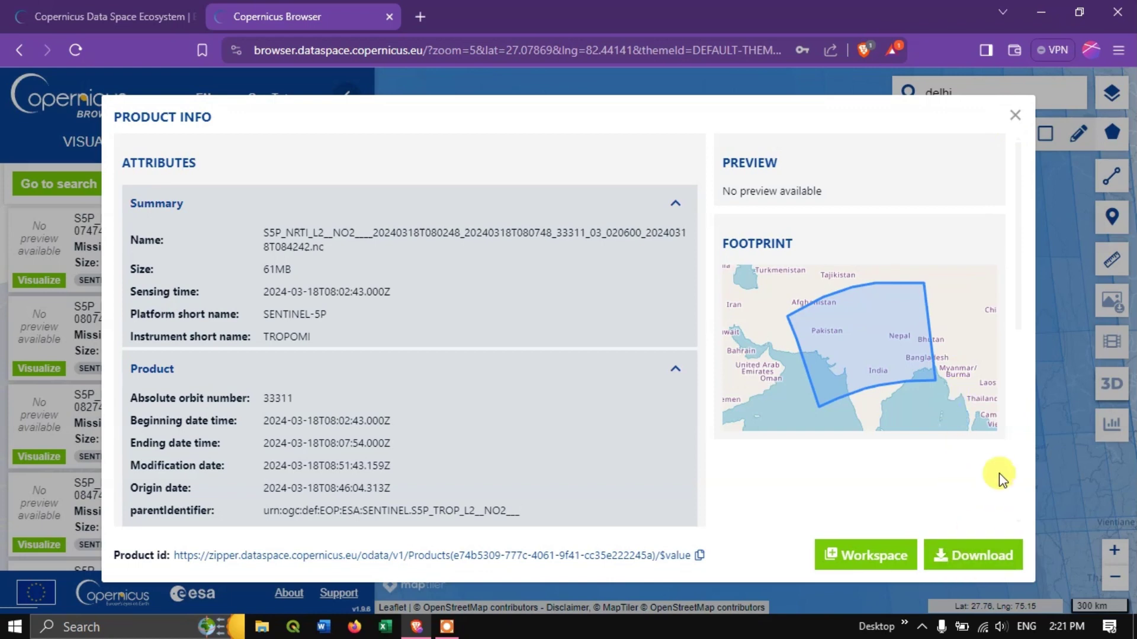
{"action": "left_click", "coordinate": [1015, 115]}
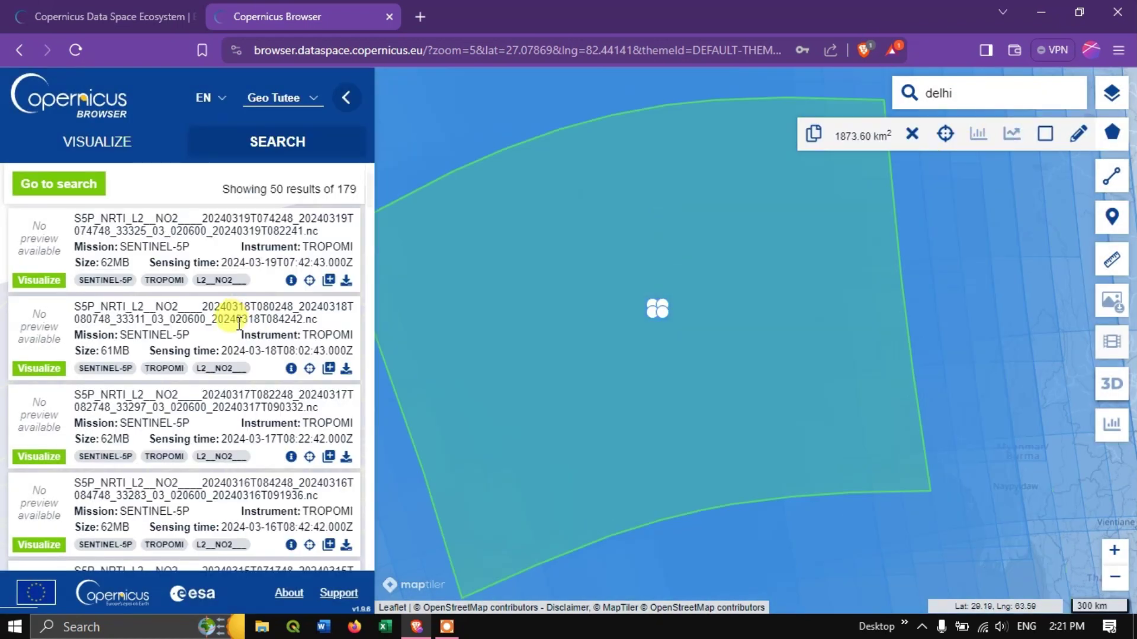
Visualize the NO2 product sensed on 2024-03-18 on the map
{"action": "left_click", "coordinate": [50, 369]}
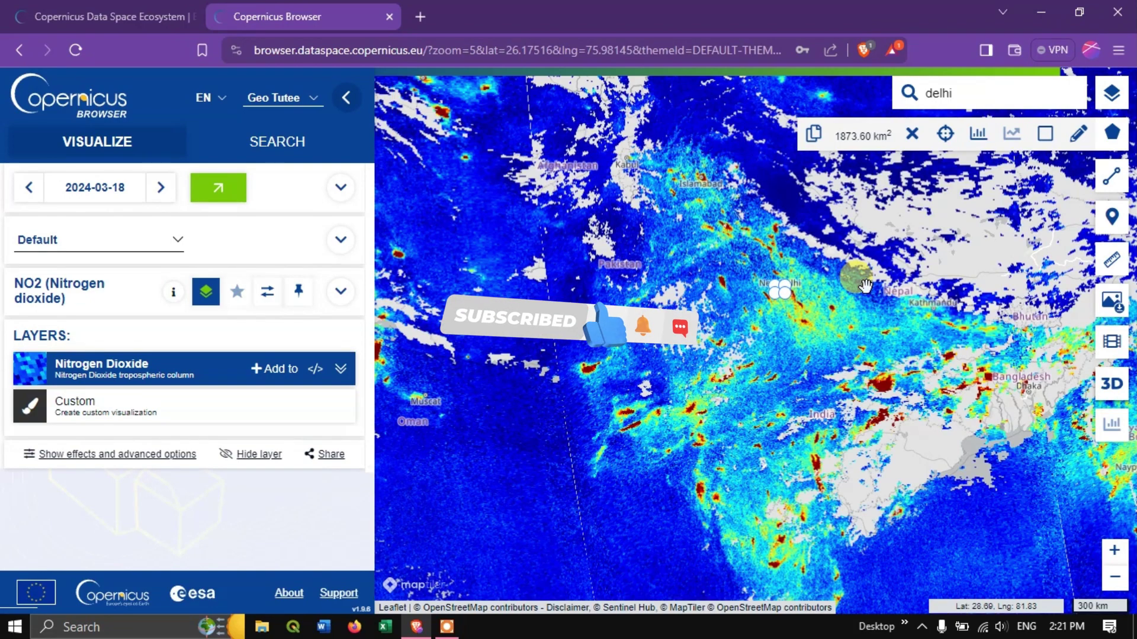
Examine the NO2 concentrations around New Delhi on the map together with the Nitrogen Dioxide layer's legend and description
{"action": "scroll", "coordinate": [792, 287], "scroll_direction": "up", "scroll_amount": 1}
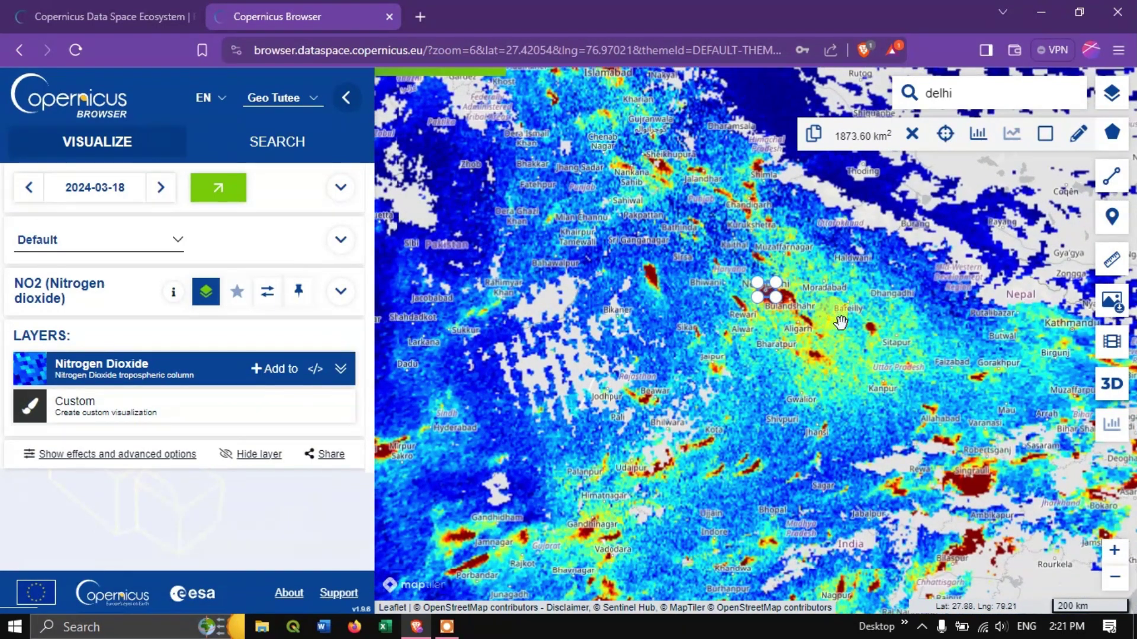
{"action": "scroll", "coordinate": [793, 287], "scroll_direction": "up", "scroll_amount": 2}
{"action": "scroll", "coordinate": [792, 296], "scroll_direction": "up", "scroll_amount": 1}
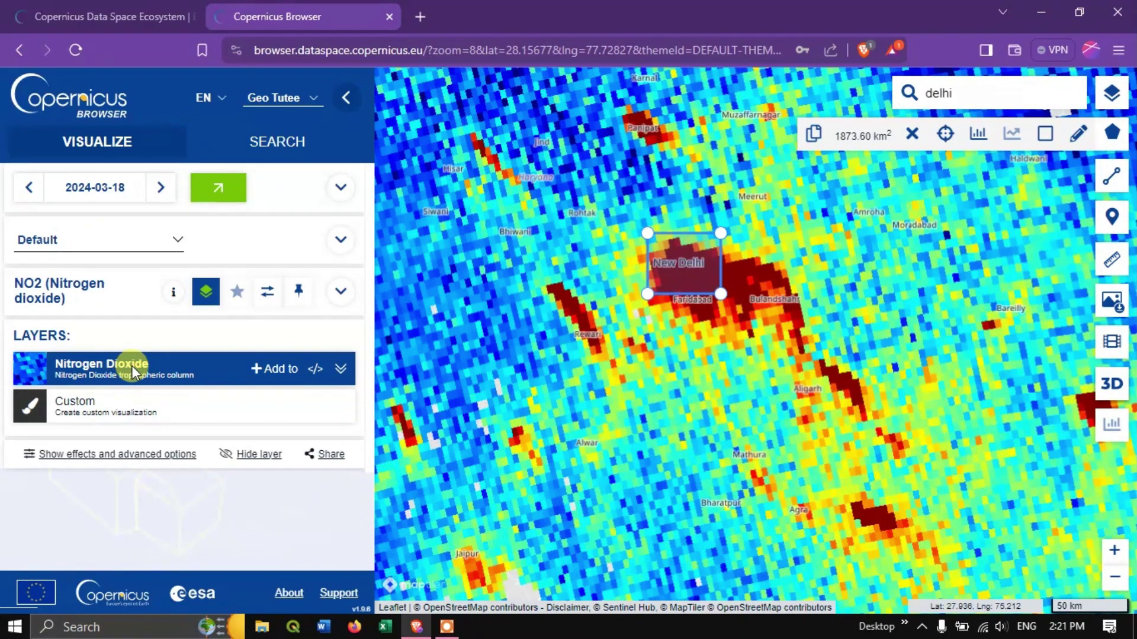
{"action": "left_click", "coordinate": [340, 369]}
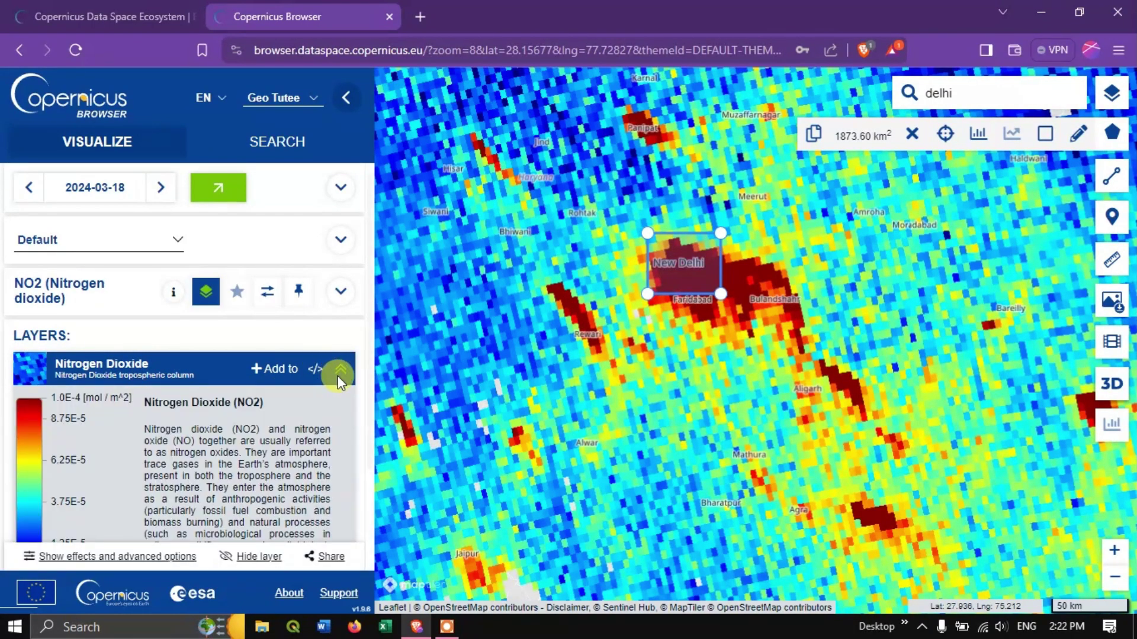
{"action": "scroll", "coordinate": [126, 422], "scroll_direction": "down", "scroll_amount": 1}
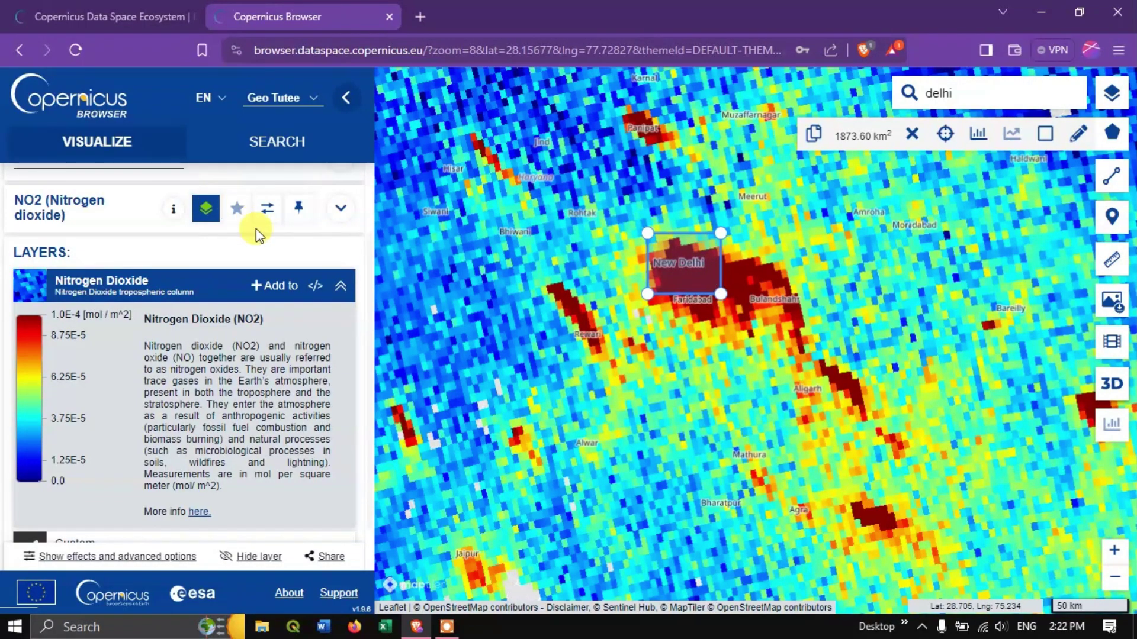
{"action": "scroll", "coordinate": [256, 229], "scroll_direction": "up", "scroll_amount": 1}
Return to the product search results and download the NO2 product sensed on 2024-03-18 as a ZIP archive
{"action": "left_click", "coordinate": [273, 145]}
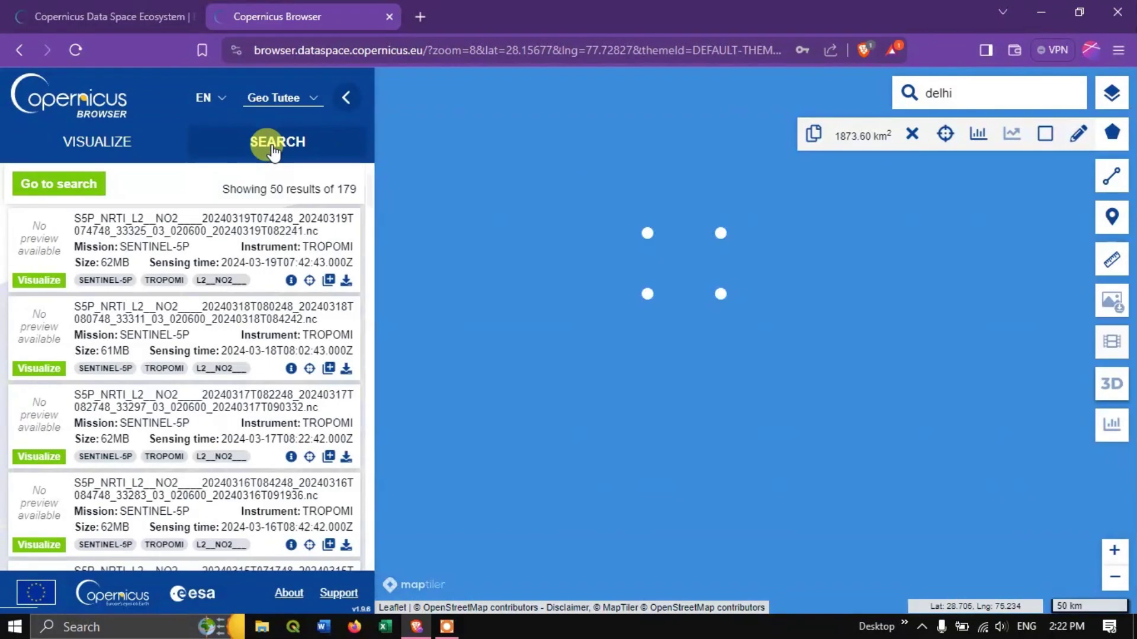
{"action": "scroll", "coordinate": [714, 374], "scroll_direction": "down", "scroll_amount": 1}
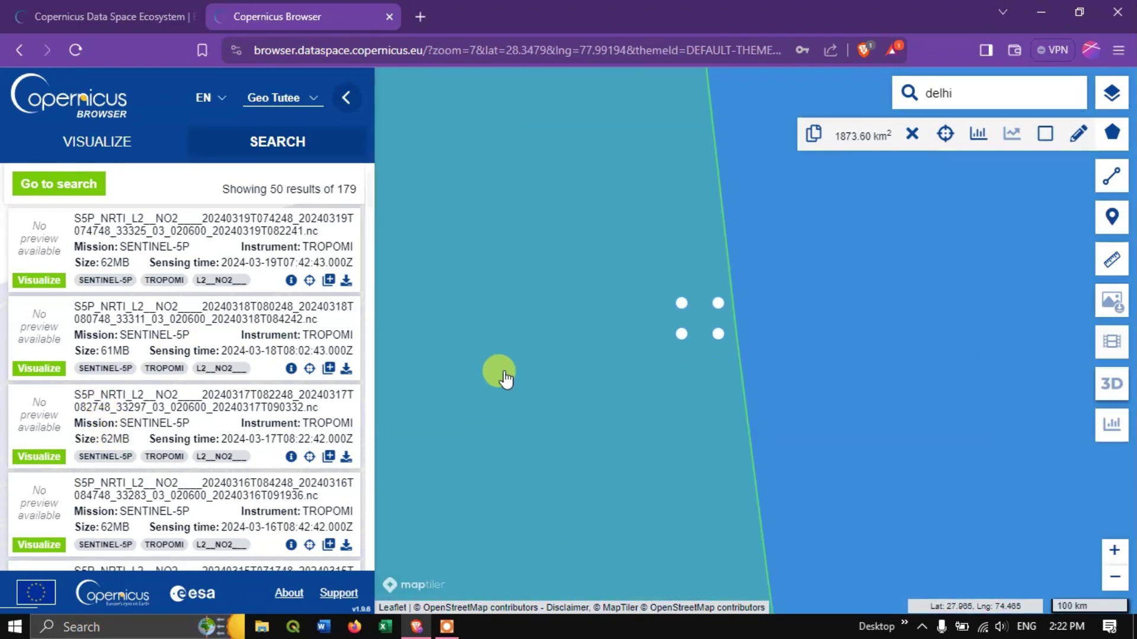
{"action": "scroll", "coordinate": [536, 379], "scroll_direction": "down", "scroll_amount": 1}
{"action": "scroll", "coordinate": [538, 379], "scroll_direction": "down", "scroll_amount": 2}
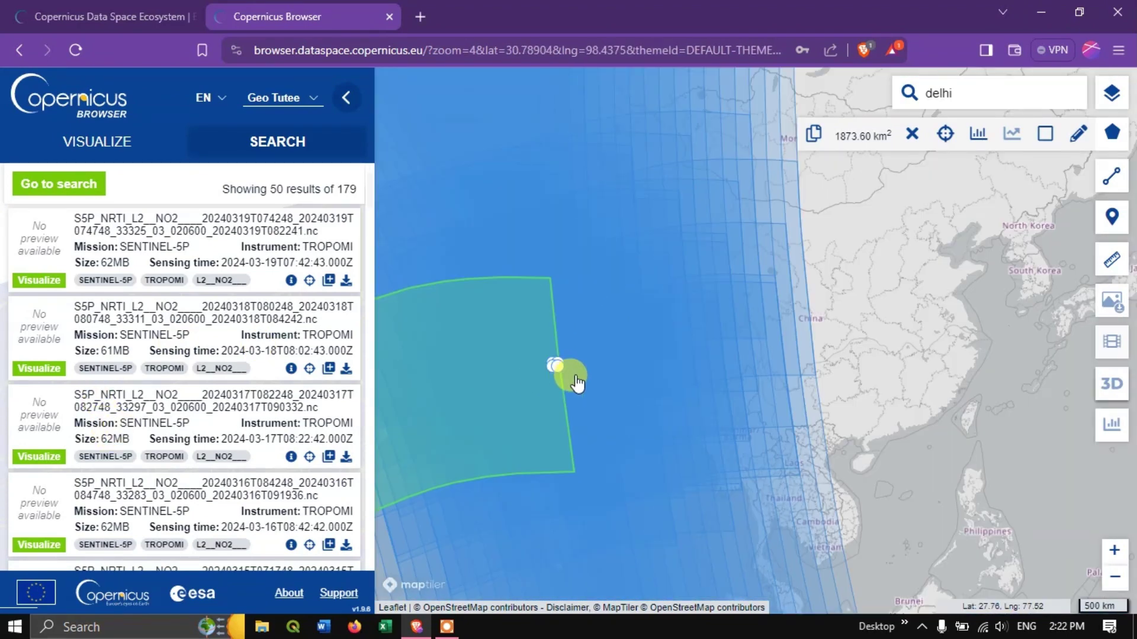
{"action": "left_click", "coordinate": [346, 370]}
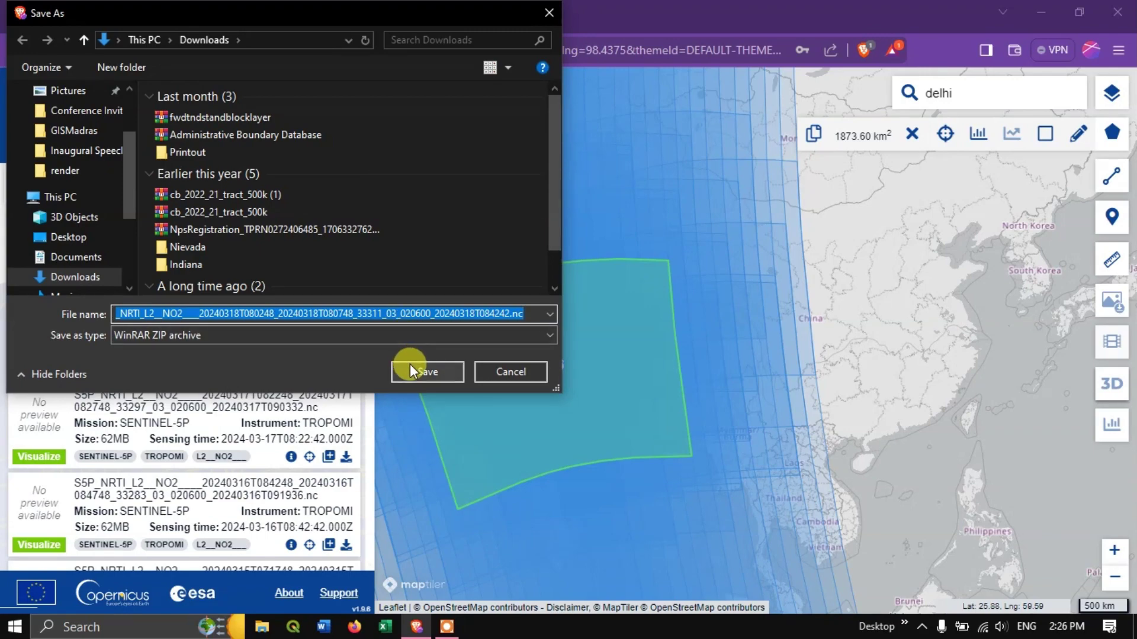
{"action": "left_click", "coordinate": [425, 372]}
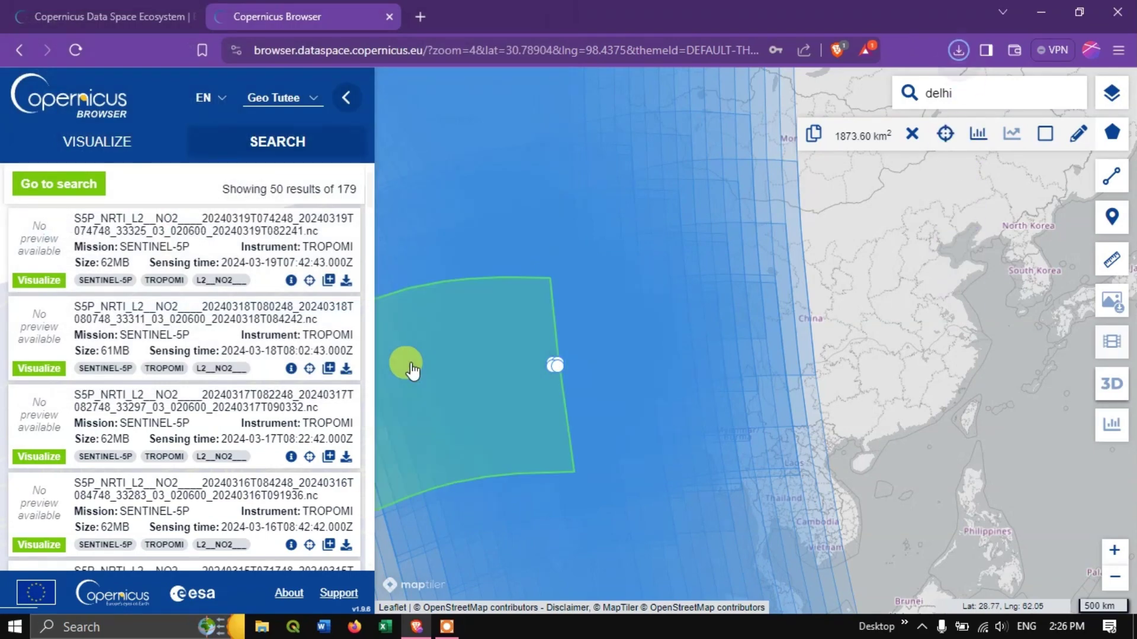
Show the downloaded NO2 archive in its folder and extract it into a folder of the same name
{"action": "left_click", "coordinate": [959, 49]}
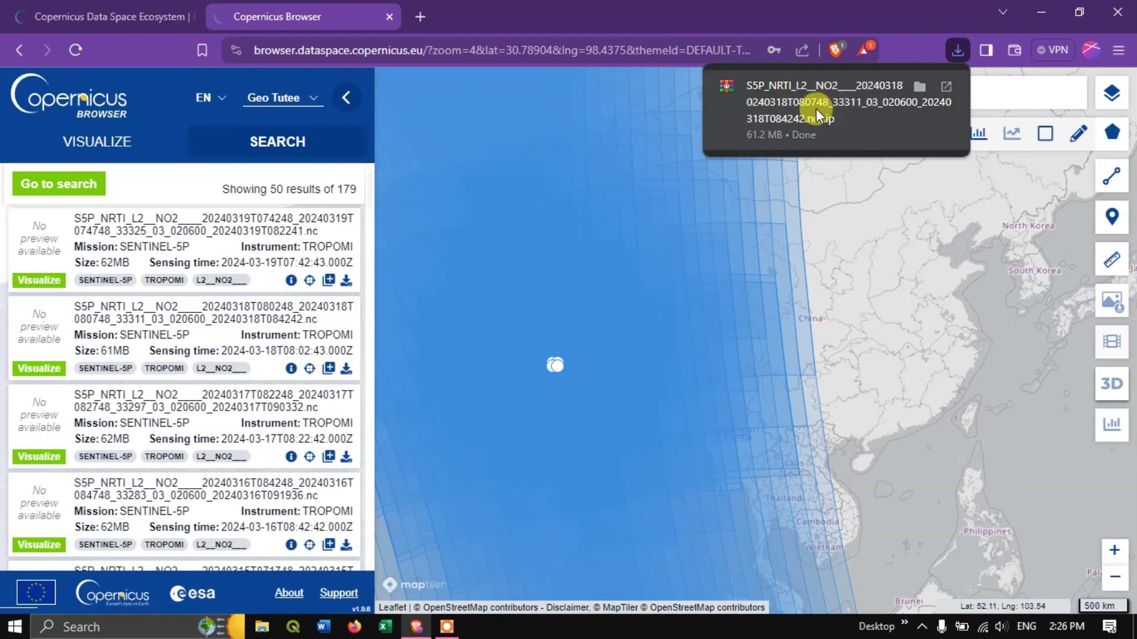
{"action": "left_click", "coordinate": [916, 88]}
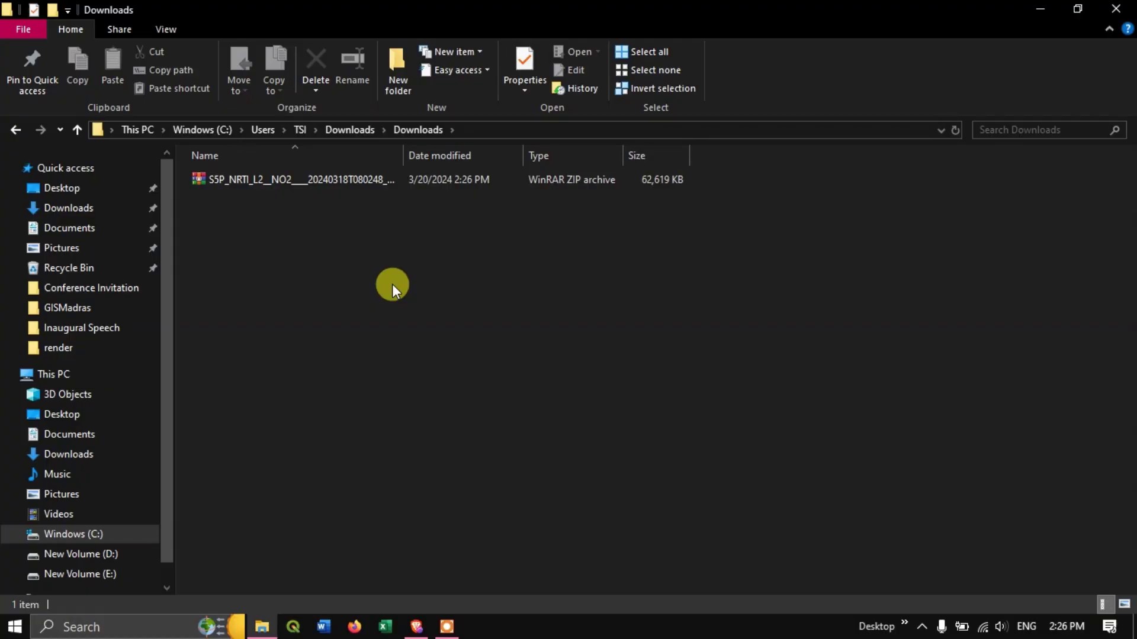
{"action": "right_click", "coordinate": [362, 182]}
{"action": "left_click", "coordinate": [429, 250]}
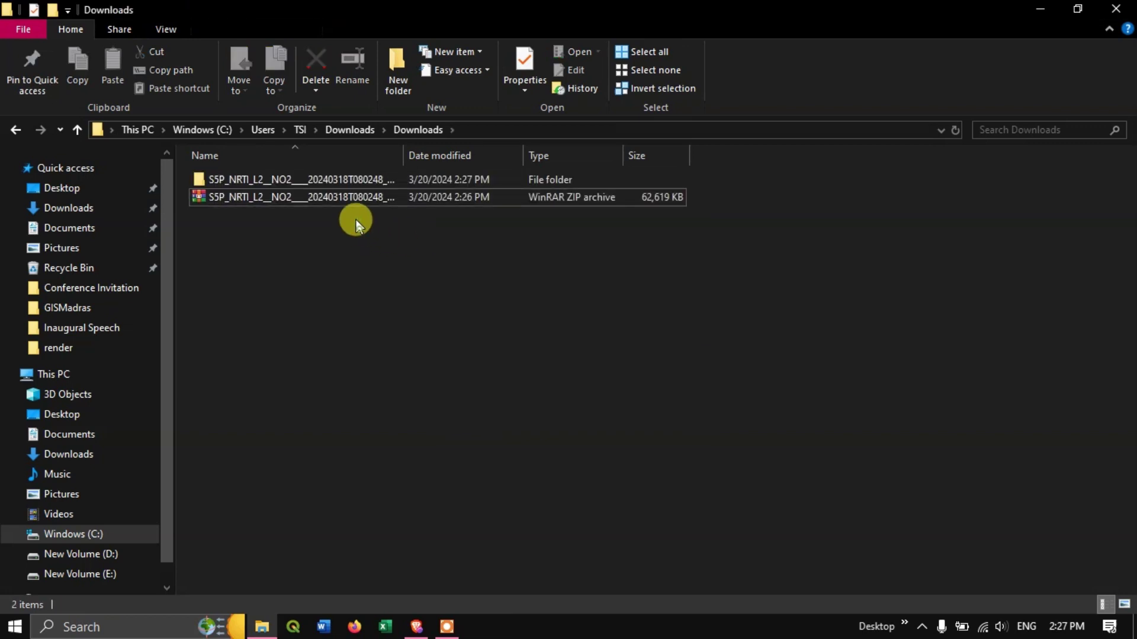
Open the extracted product folder and widen the Name column to read the CDL and NC file names
{"action": "left_click", "coordinate": [364, 179]}
{"action": "double_click", "coordinate": [363, 178]}
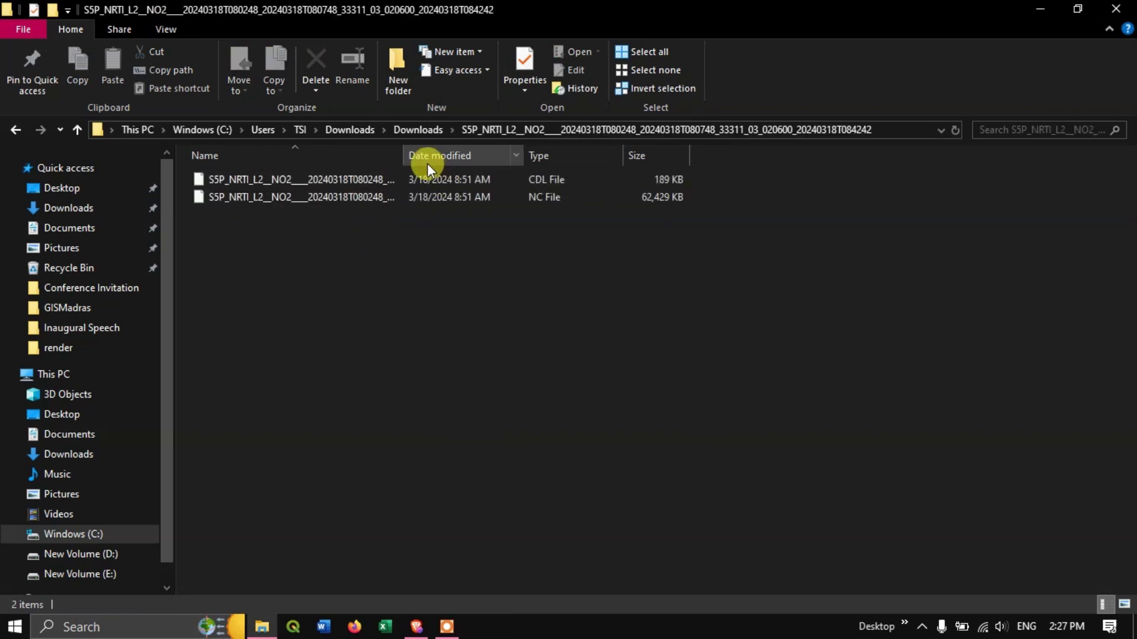
{"action": "left_click_drag", "start_coordinate": [409, 149], "coordinate": [582, 155]}
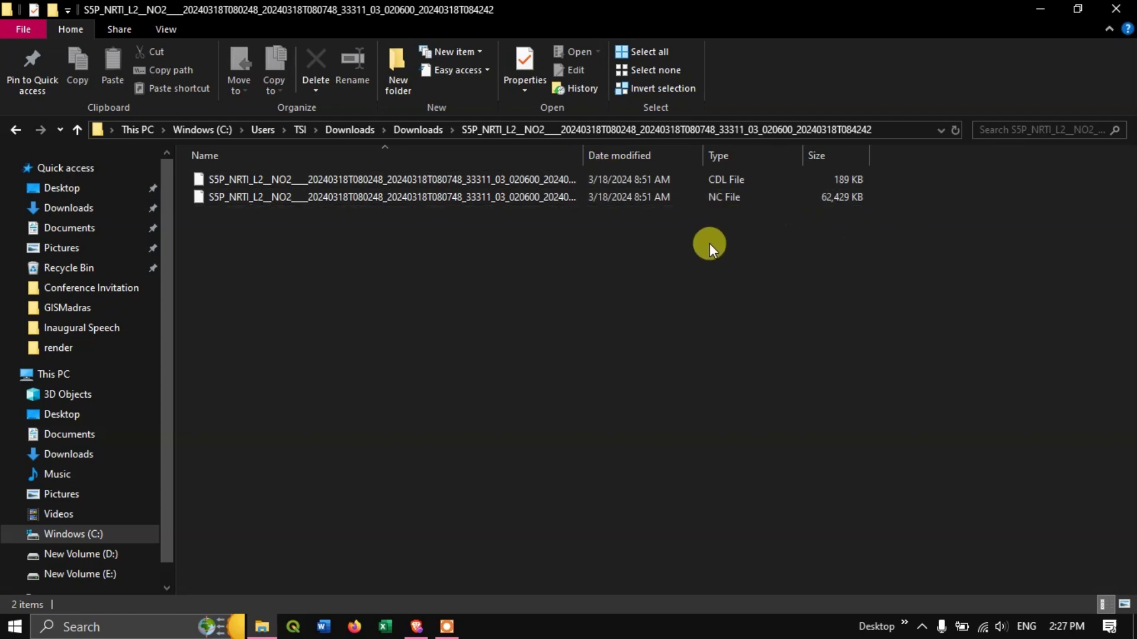
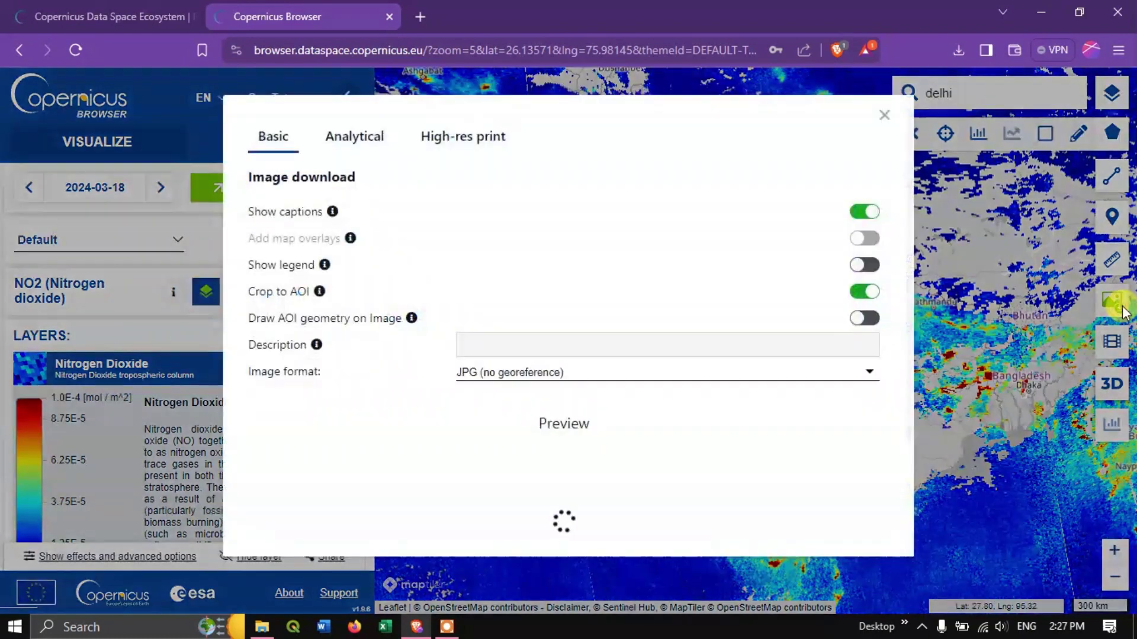
In the basic image download settings, turn on the legend and AOI geometry drawing and turn off cropping to the AOI
{"action": "scroll", "coordinate": [678, 242], "scroll_direction": "down", "scroll_amount": 2}
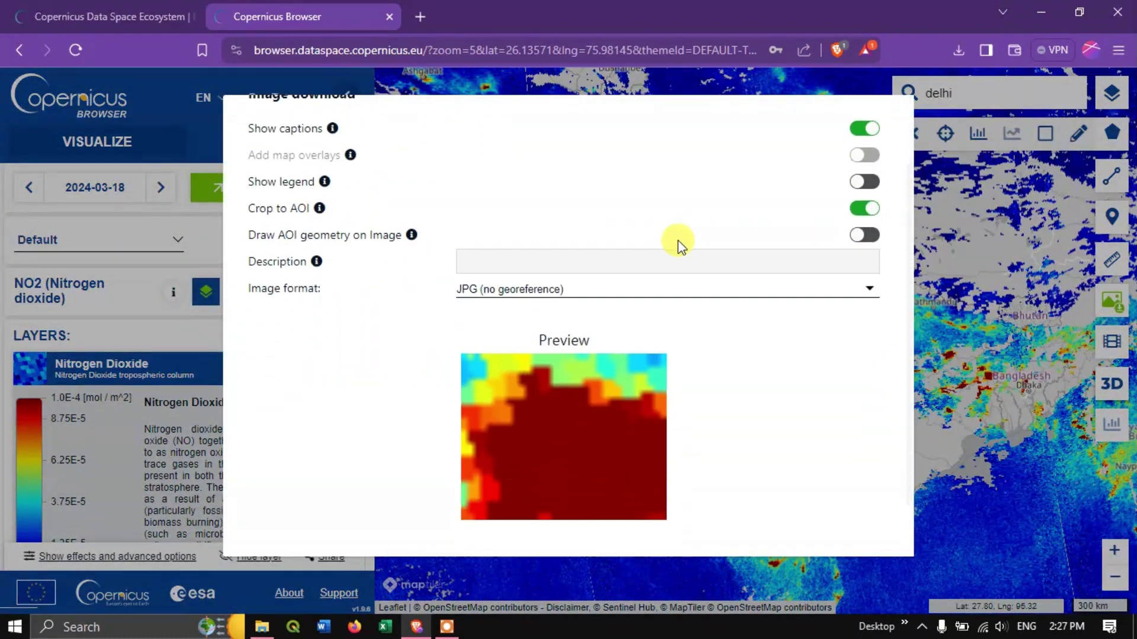
{"action": "scroll", "coordinate": [663, 367], "scroll_direction": "up", "scroll_amount": 2}
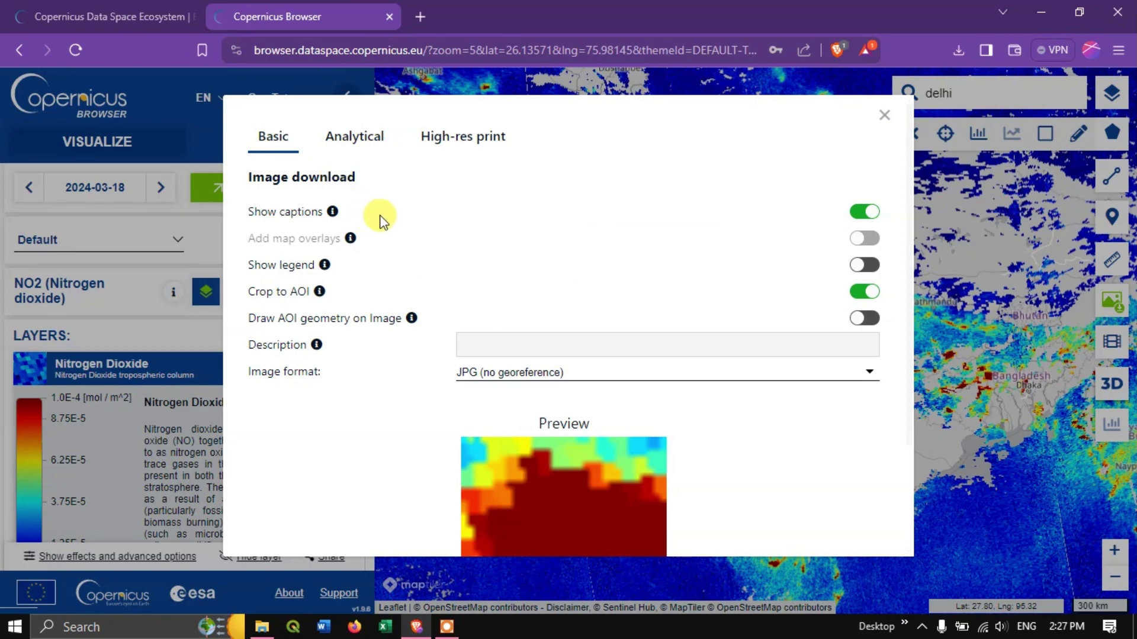
{"action": "mouse_move", "coordinate": [382, 222]}
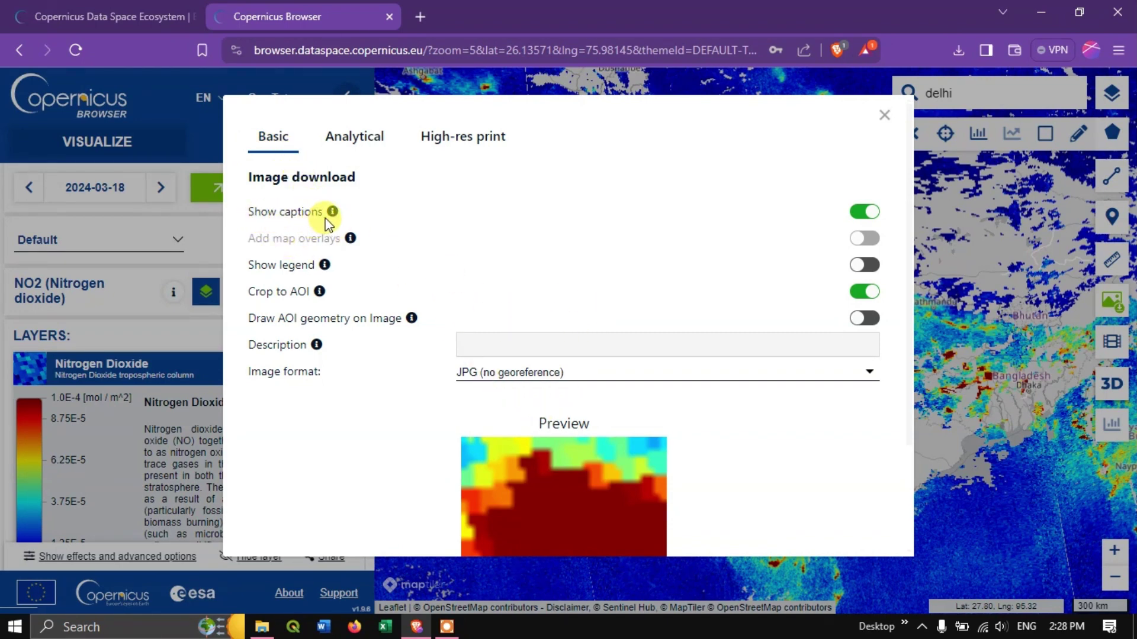
{"action": "mouse_move", "coordinate": [333, 213]}
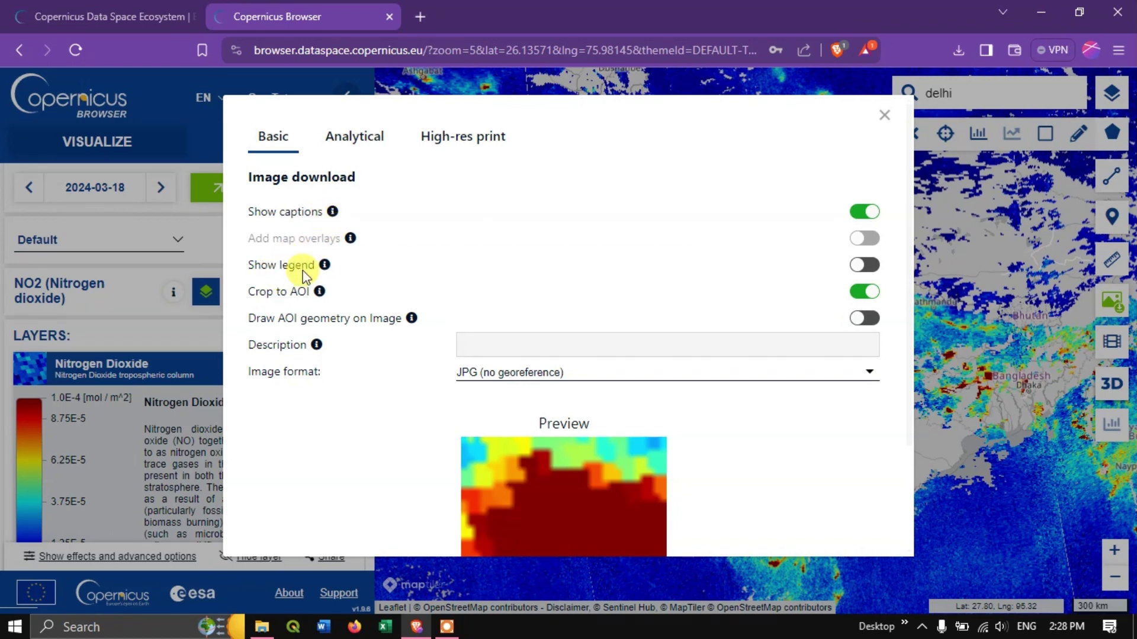
{"action": "left_click", "coordinate": [868, 265]}
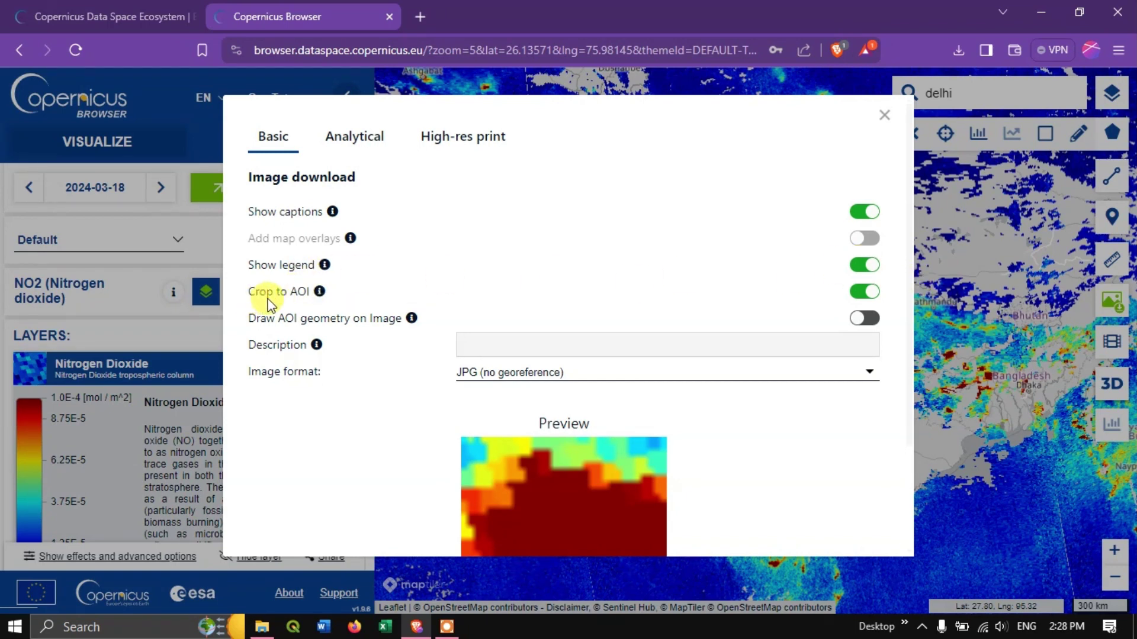
{"action": "left_click", "coordinate": [866, 291]}
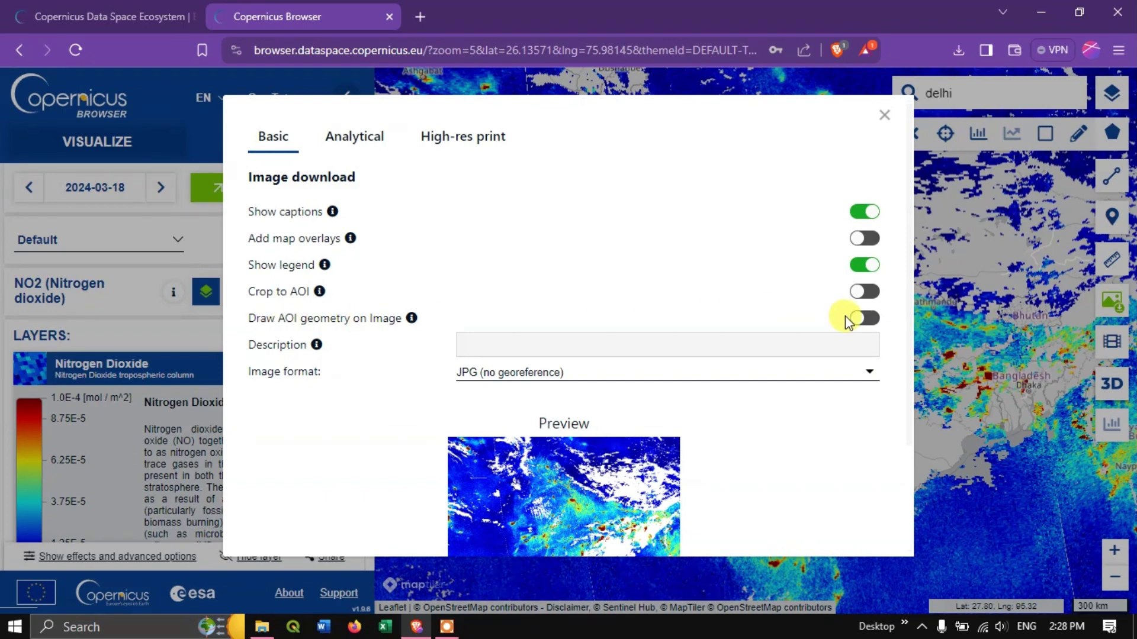
{"action": "left_click", "coordinate": [866, 319]}
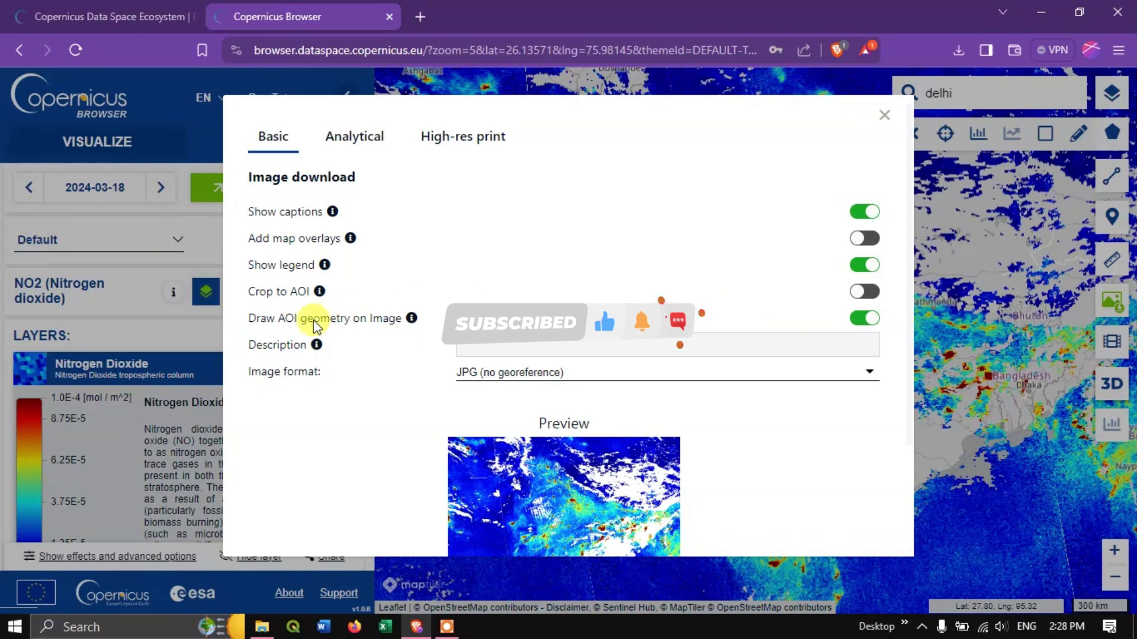
Download the visualized NO2 image as JPG (no georeference) and save it in the Downloads subfolder inside Downloads
{"action": "left_click", "coordinate": [474, 343]}
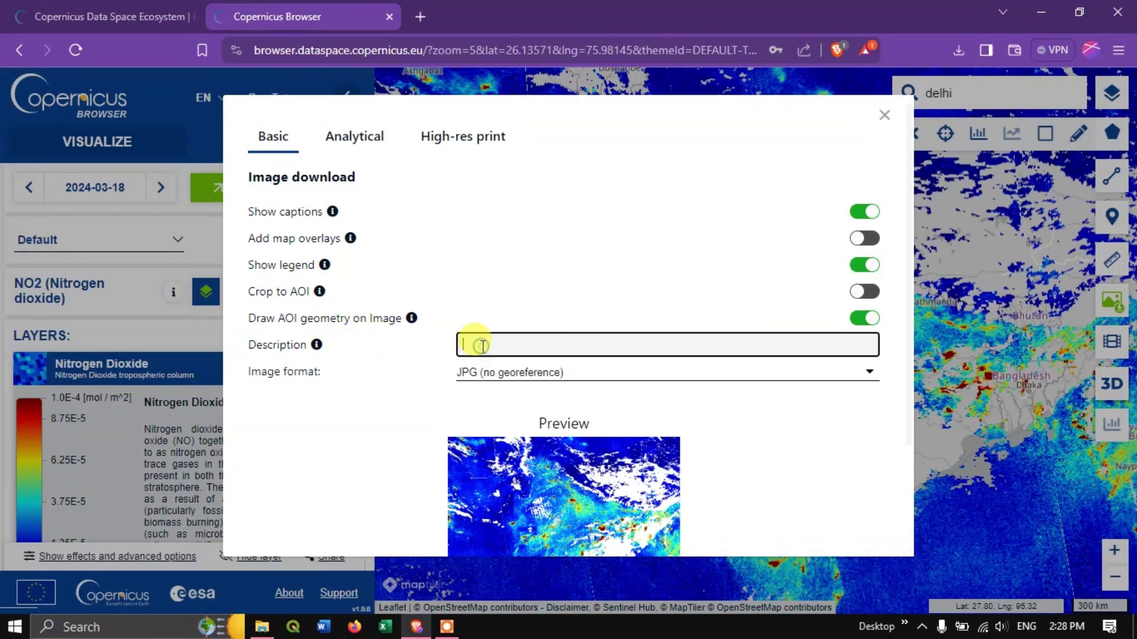
{"action": "left_click", "coordinate": [490, 373]}
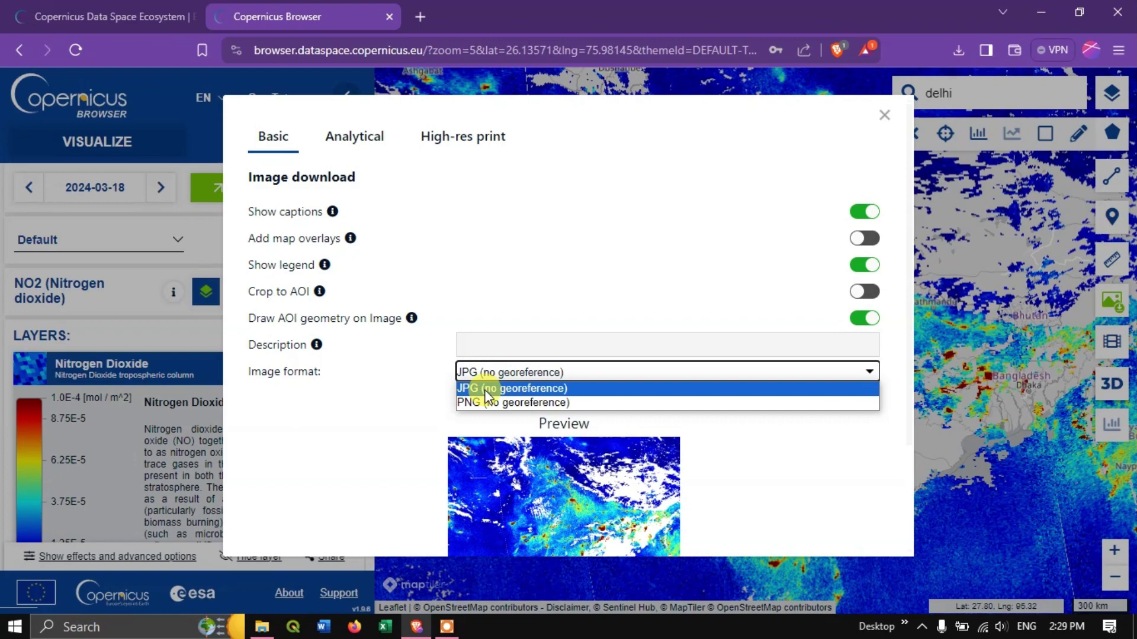
{"action": "left_click", "coordinate": [565, 296]}
{"action": "scroll", "coordinate": [833, 472], "scroll_direction": "down", "scroll_amount": 2}
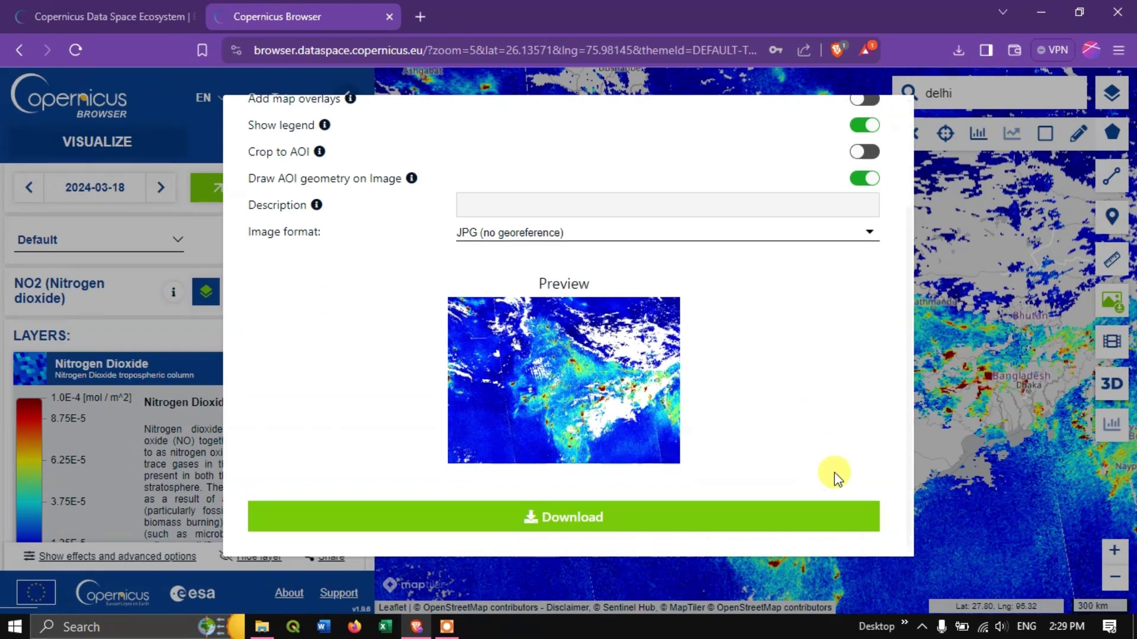
{"action": "left_click", "coordinate": [604, 516]}
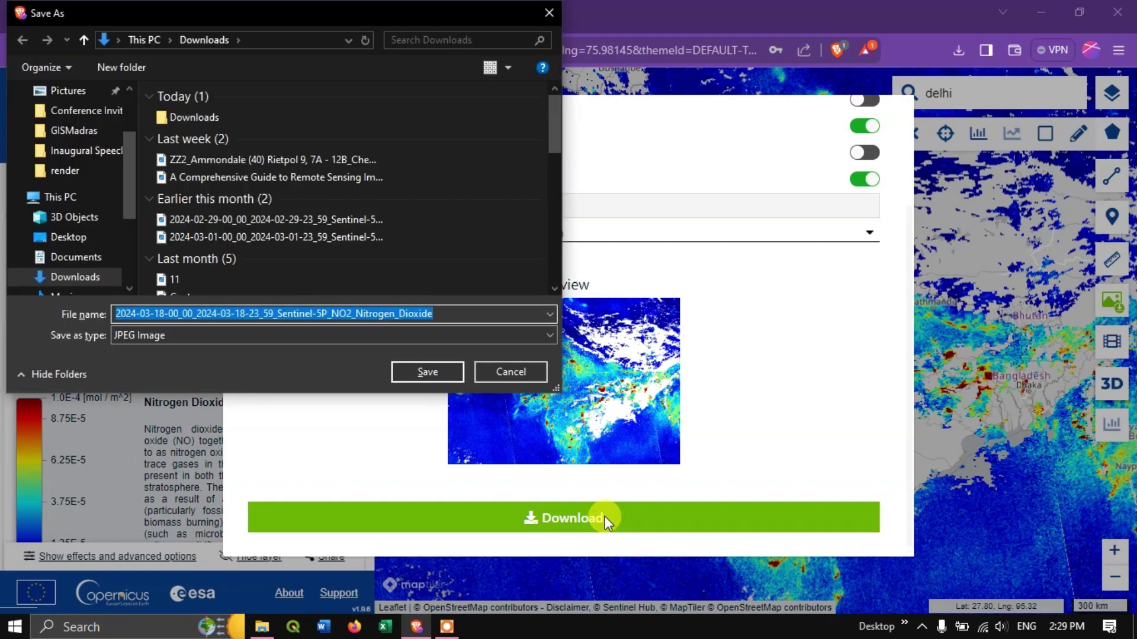
{"action": "double_click", "coordinate": [194, 117]}
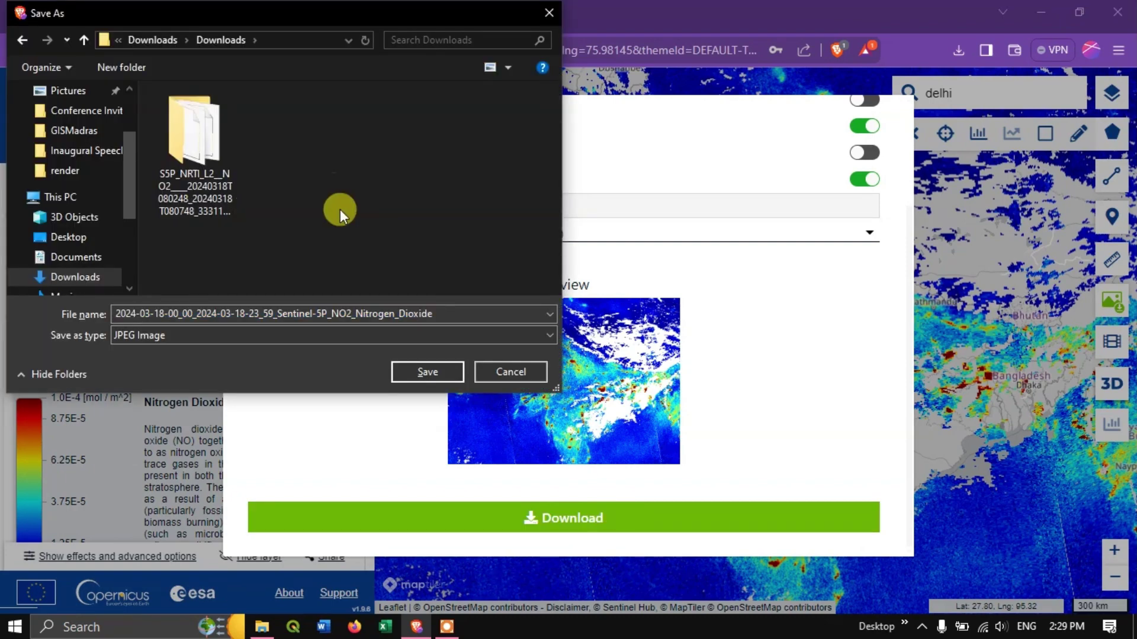
{"action": "left_click", "coordinate": [427, 372]}
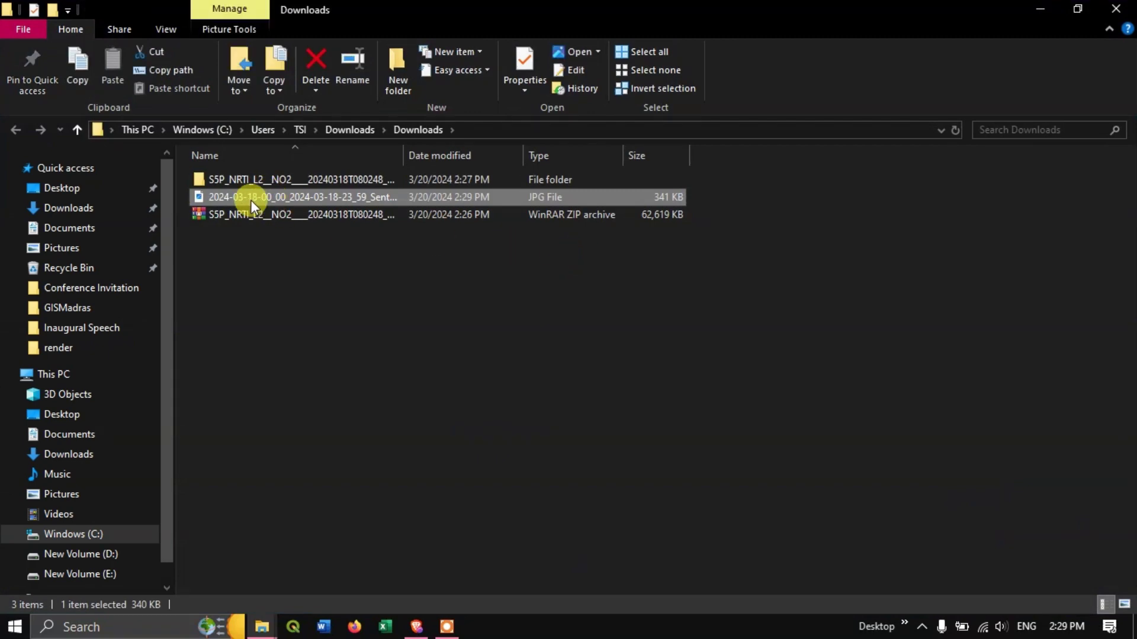
Open the downloaded NO2 JPG, examine its legend and the Delhi area up close, and close the image viewer
{"action": "double_click", "coordinate": [250, 200]}
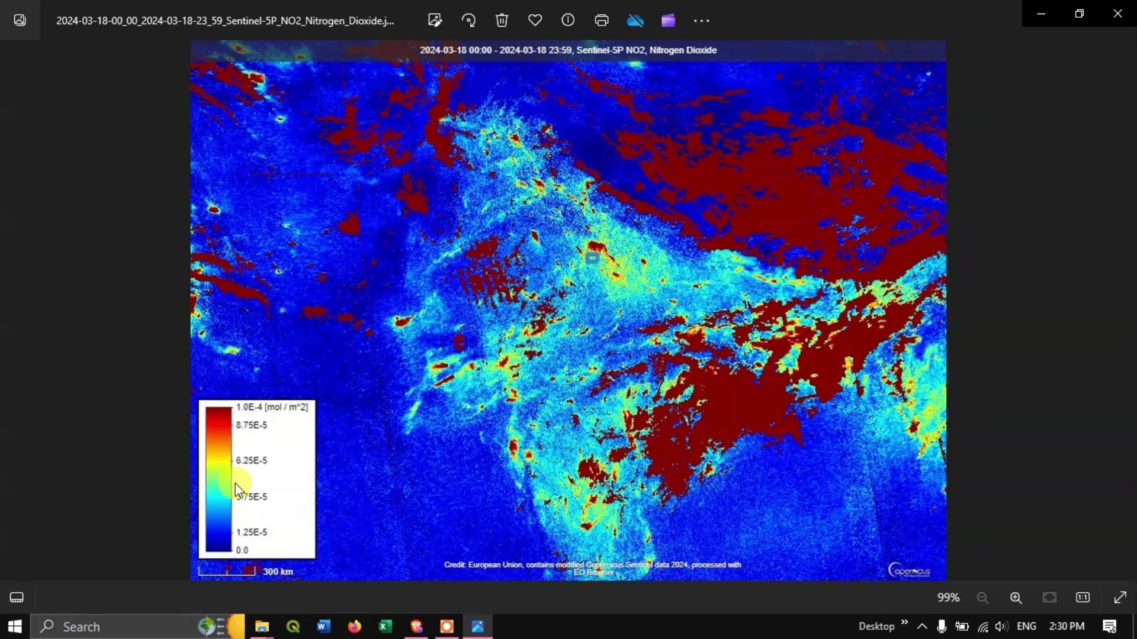
{"action": "scroll", "coordinate": [573, 251], "scroll_direction": "up", "scroll_amount": 8}
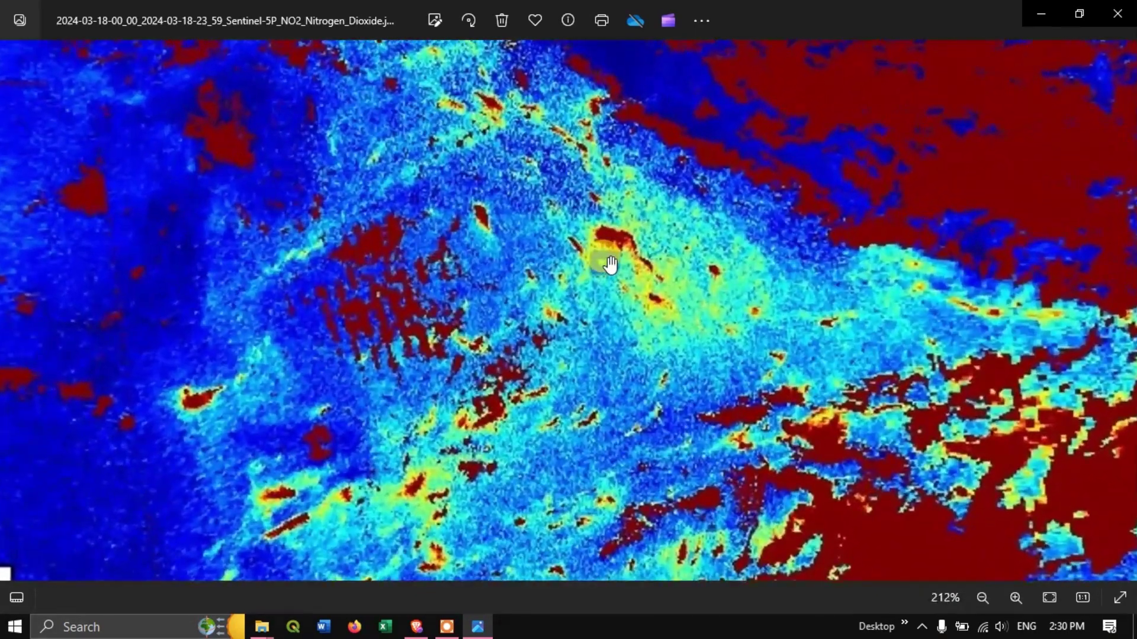
{"action": "scroll", "coordinate": [612, 263], "scroll_direction": "down", "scroll_amount": 8}
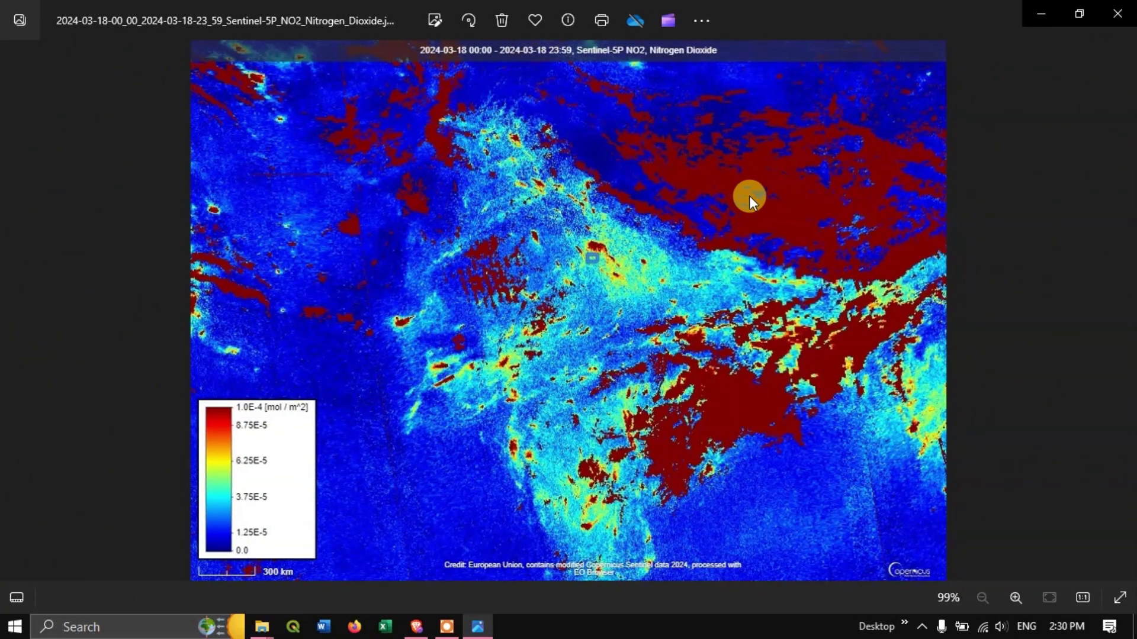
{"action": "left_click", "coordinate": [1124, 11]}
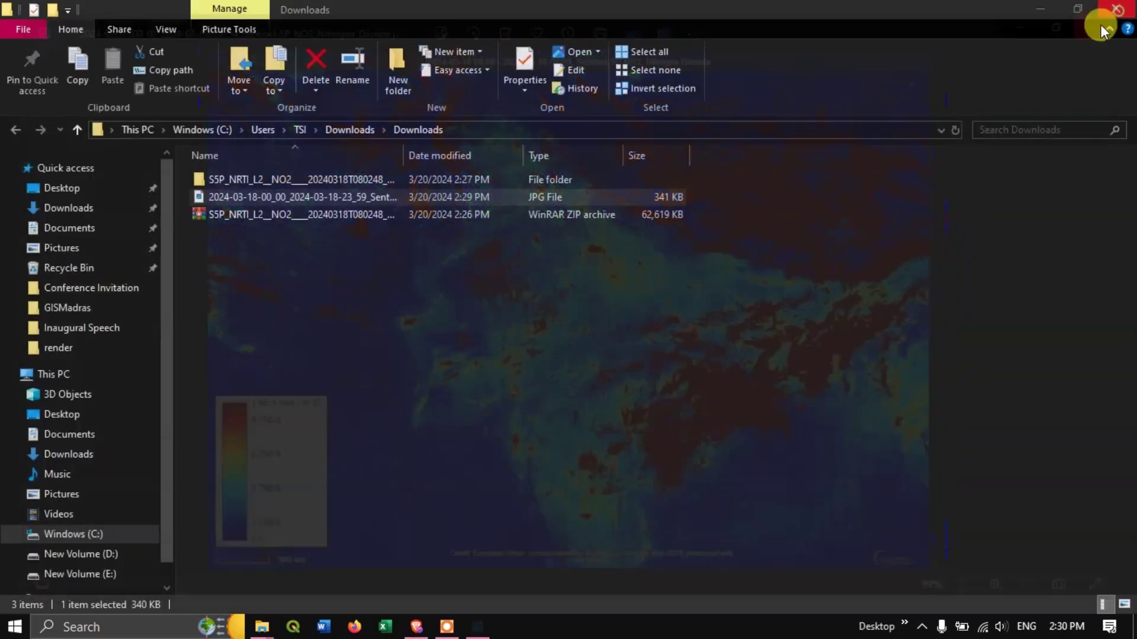
Return to the Copernicus Browser and set the analytical image download format to TIFF (16-bit)
{"action": "left_click", "coordinate": [415, 627]}
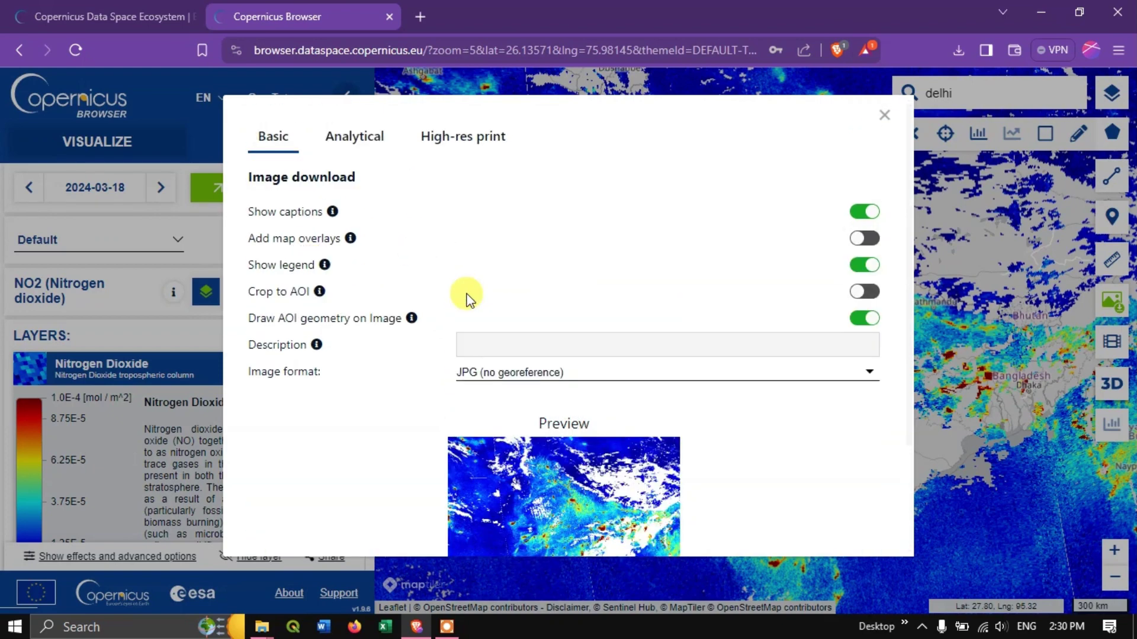
{"action": "left_click", "coordinate": [348, 141]}
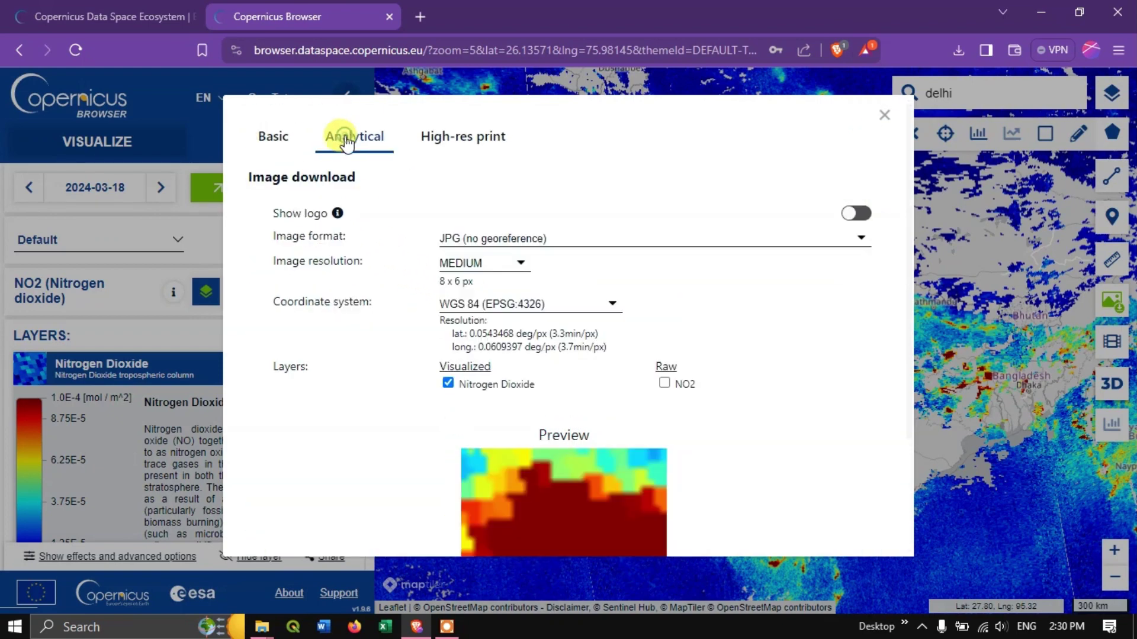
{"action": "left_click", "coordinate": [480, 239]}
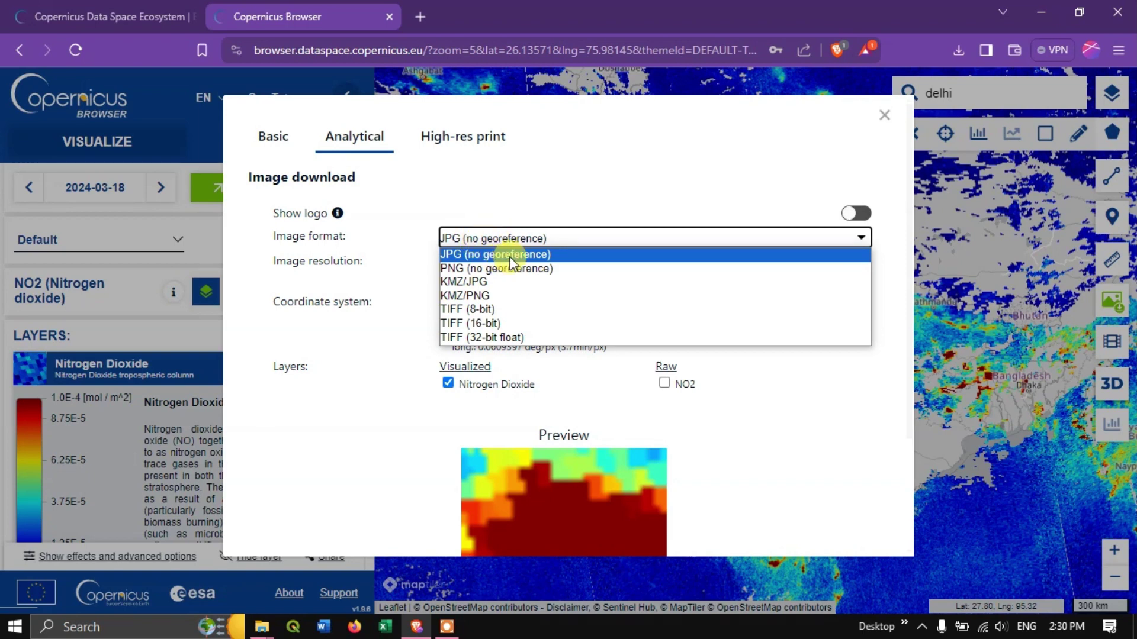
{"action": "left_click", "coordinate": [510, 310]}
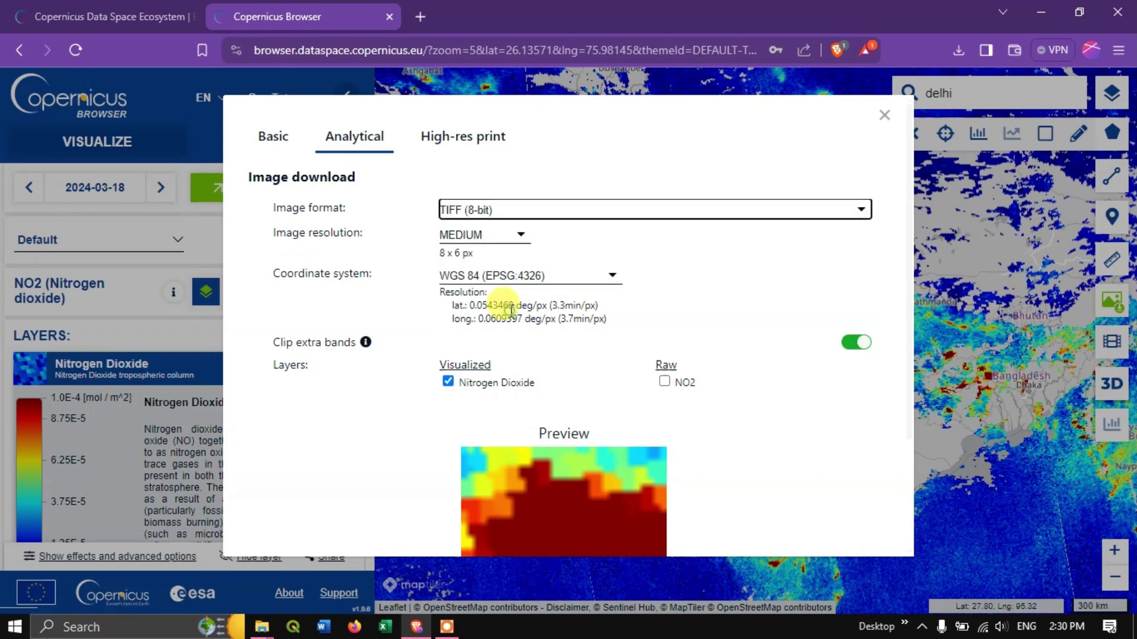
{"action": "left_click", "coordinate": [483, 209]}
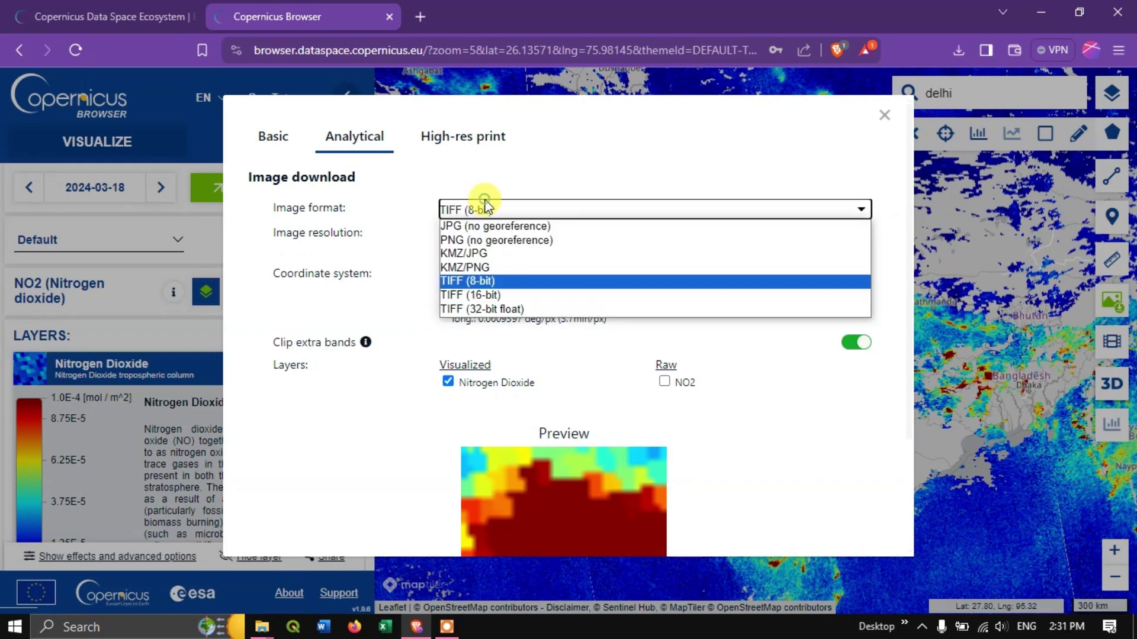
{"action": "left_click", "coordinate": [489, 295]}
Set the analytical image resolution to HIGH and keep WGS 84 (EPSG:4326) as the coordinate system
{"action": "left_click", "coordinate": [467, 237]}
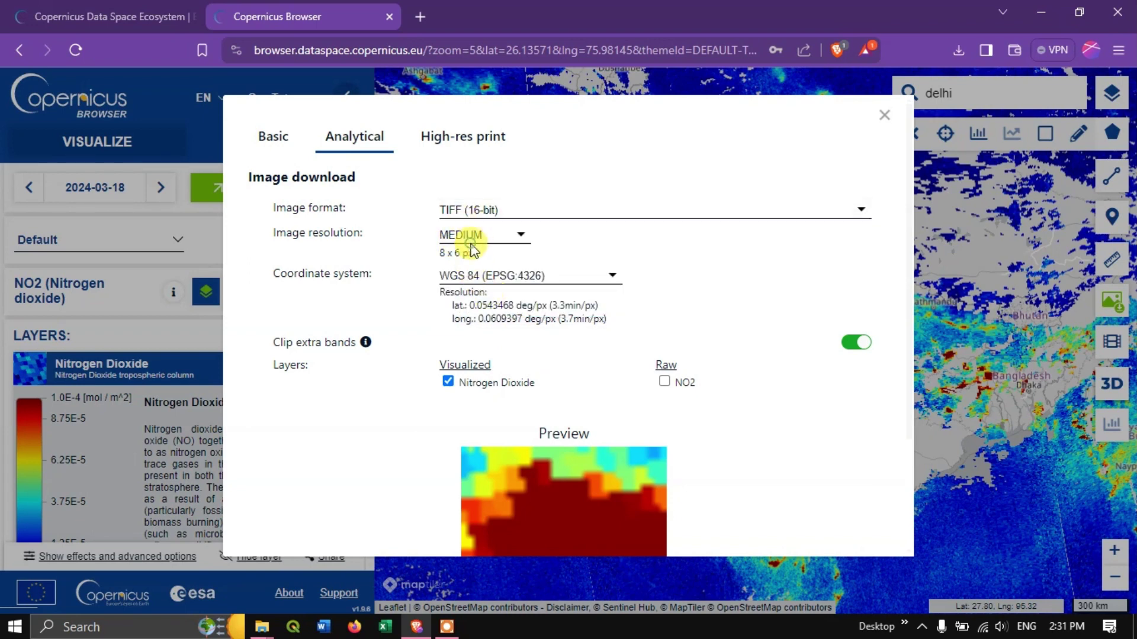
{"action": "left_click", "coordinate": [473, 279]}
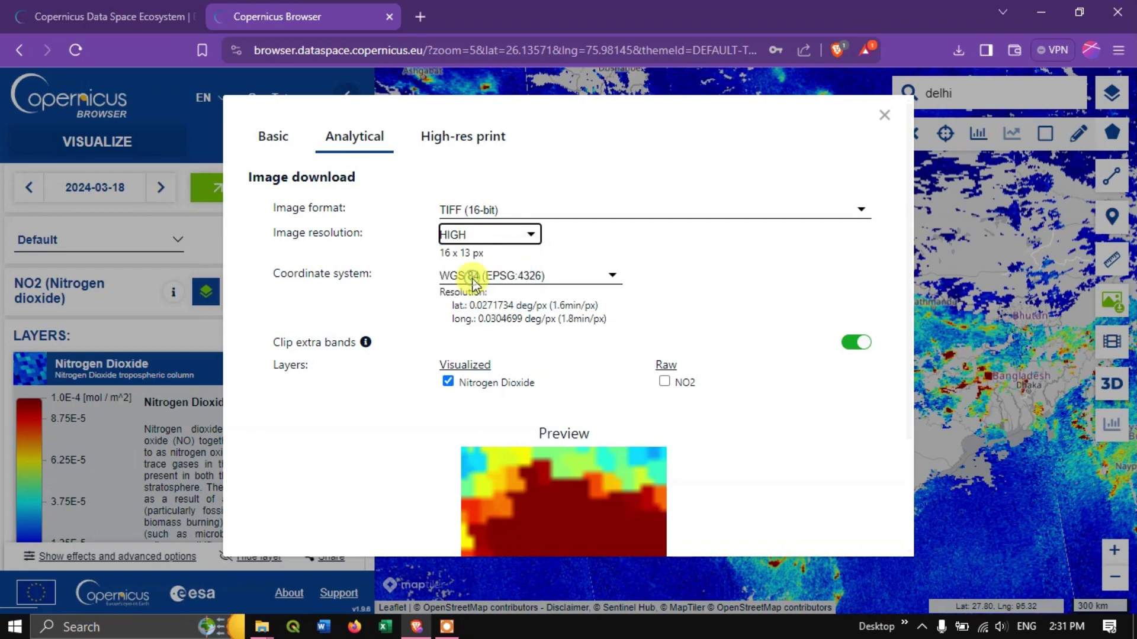
{"action": "left_click", "coordinate": [474, 279]}
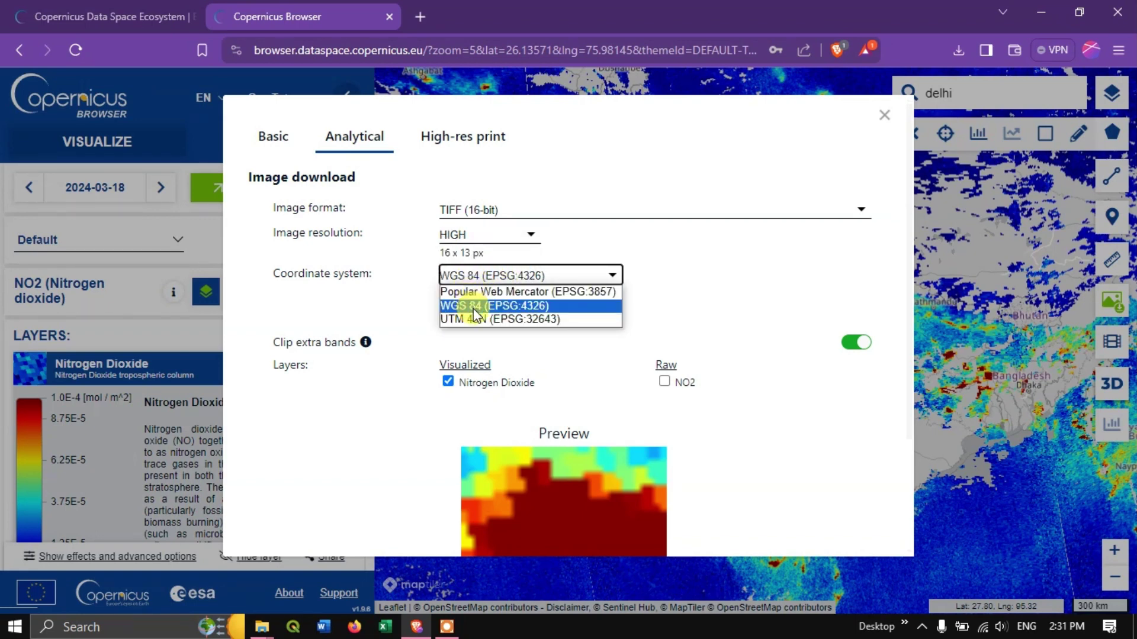
{"action": "left_click", "coordinate": [467, 303]}
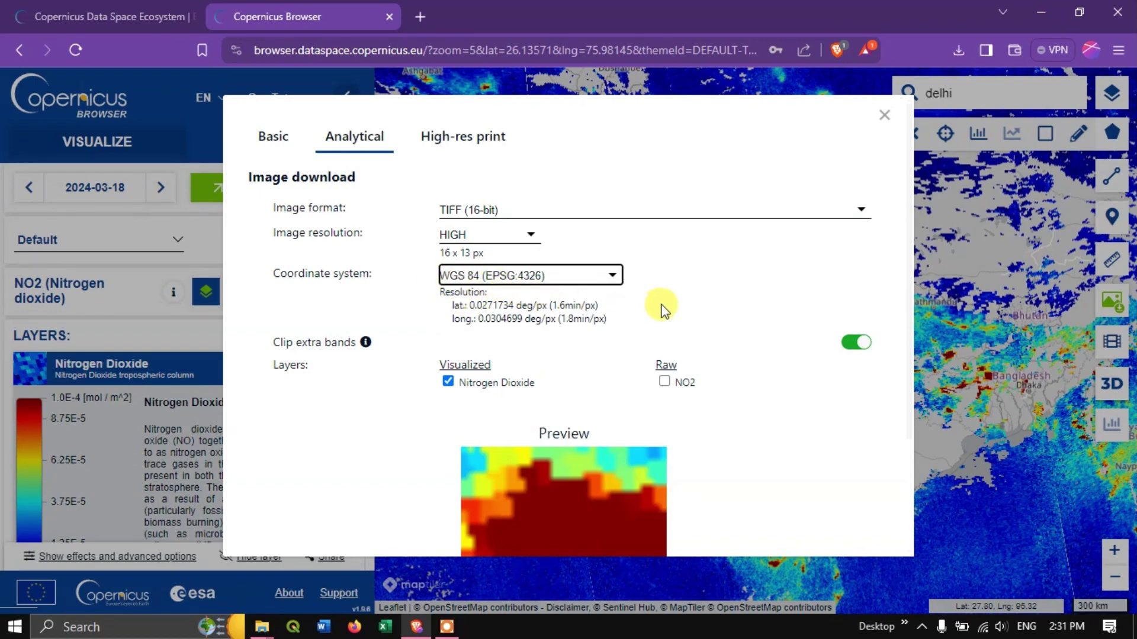
{"action": "scroll", "coordinate": [662, 306], "scroll_direction": "down", "scroll_amount": 3}
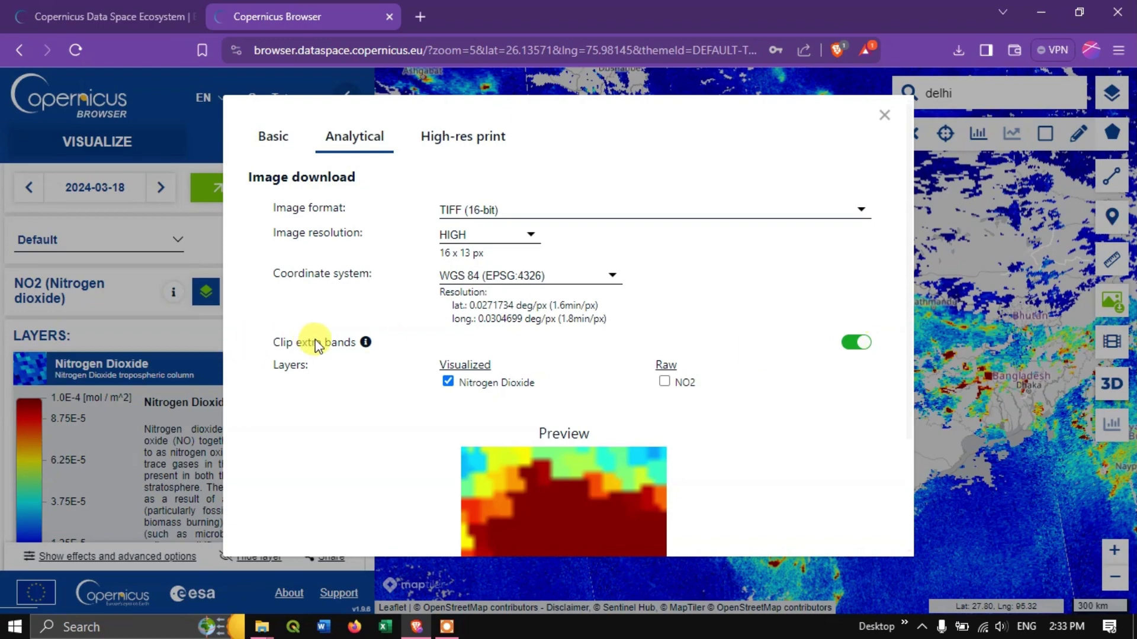
Read the information note on the Clip extra bands option for TIFF images, and close it
{"action": "left_click", "coordinate": [365, 342]}
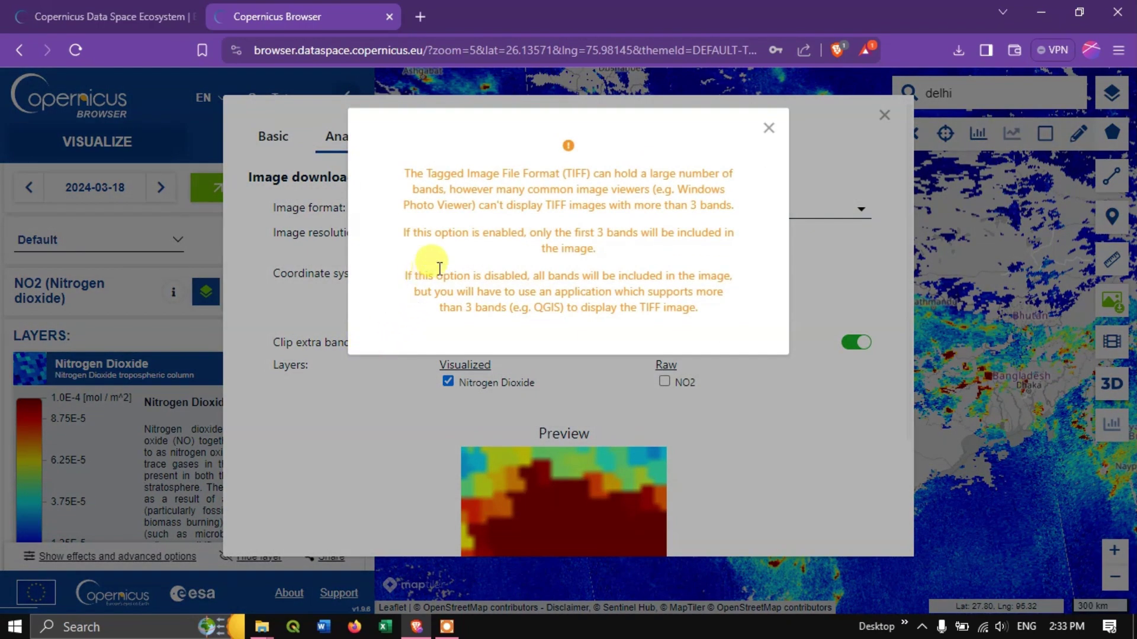
{"action": "left_click_drag", "start_coordinate": [418, 173], "coordinate": [667, 229]}
{"action": "left_click", "coordinate": [621, 246]}
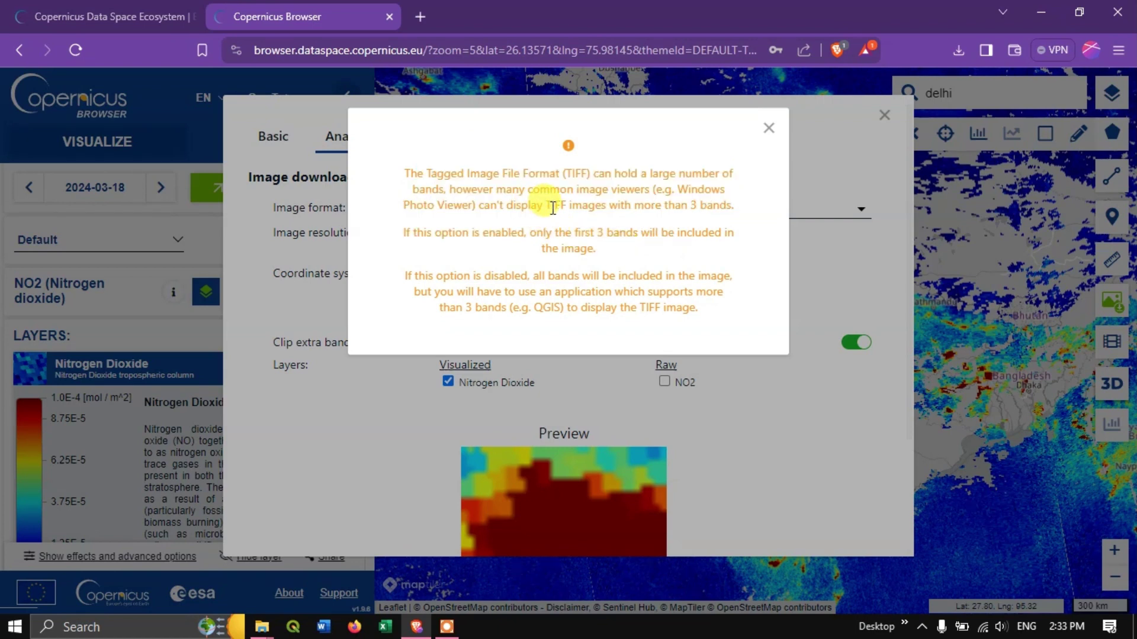
{"action": "left_click_drag", "start_coordinate": [599, 234], "coordinate": [628, 232]}
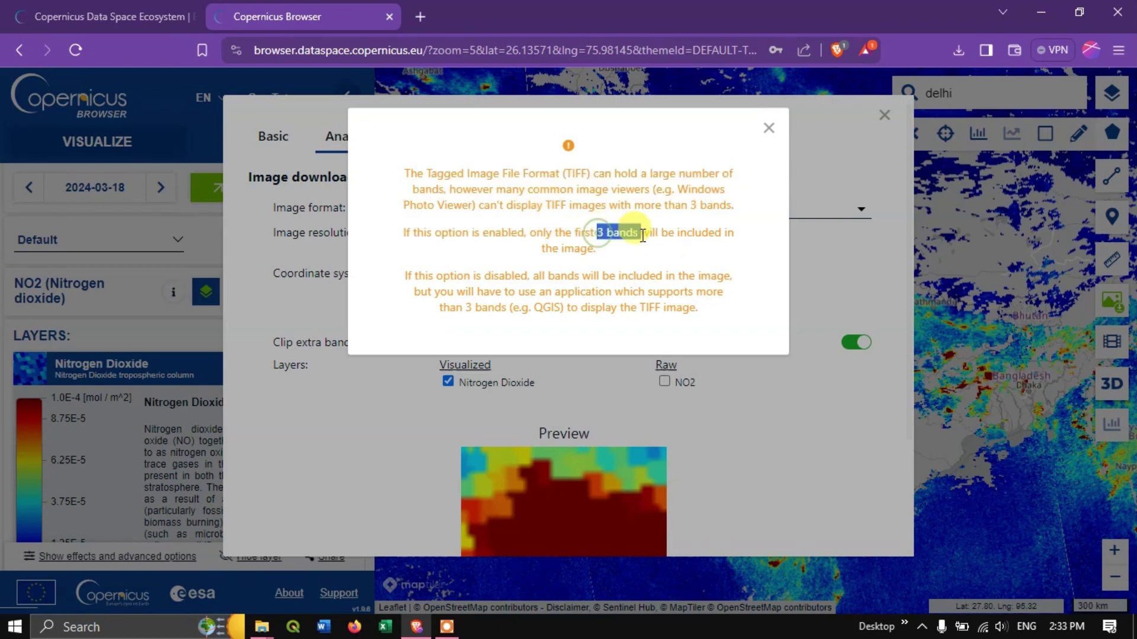
{"action": "left_click", "coordinate": [606, 260]}
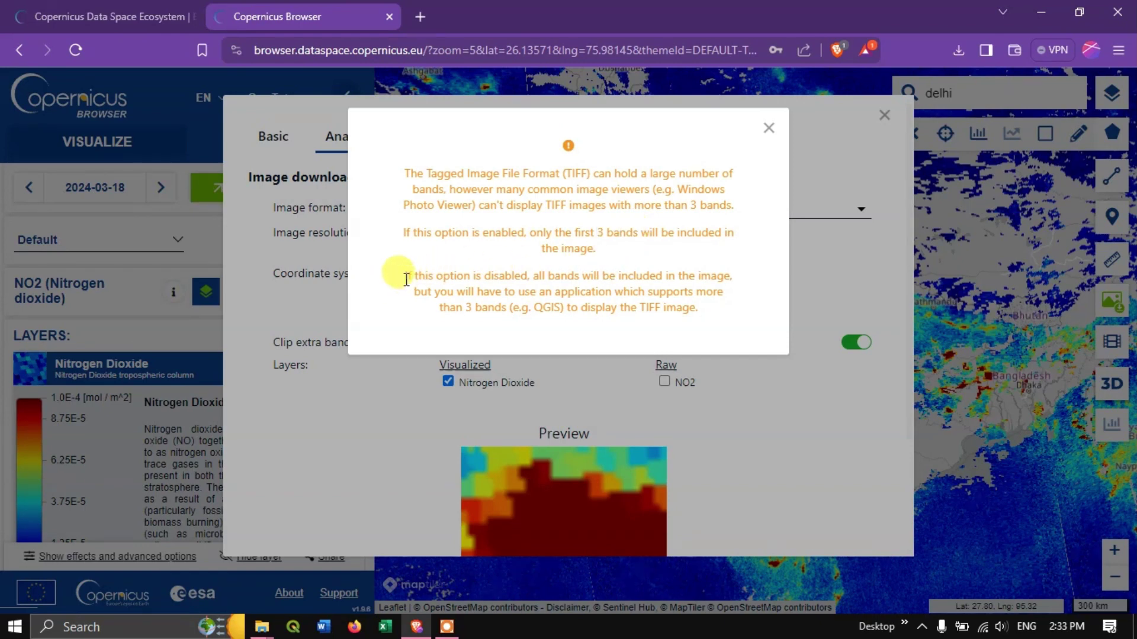
{"action": "left_click_drag", "start_coordinate": [400, 274], "coordinate": [724, 318]}
{"action": "left_click", "coordinate": [718, 321]}
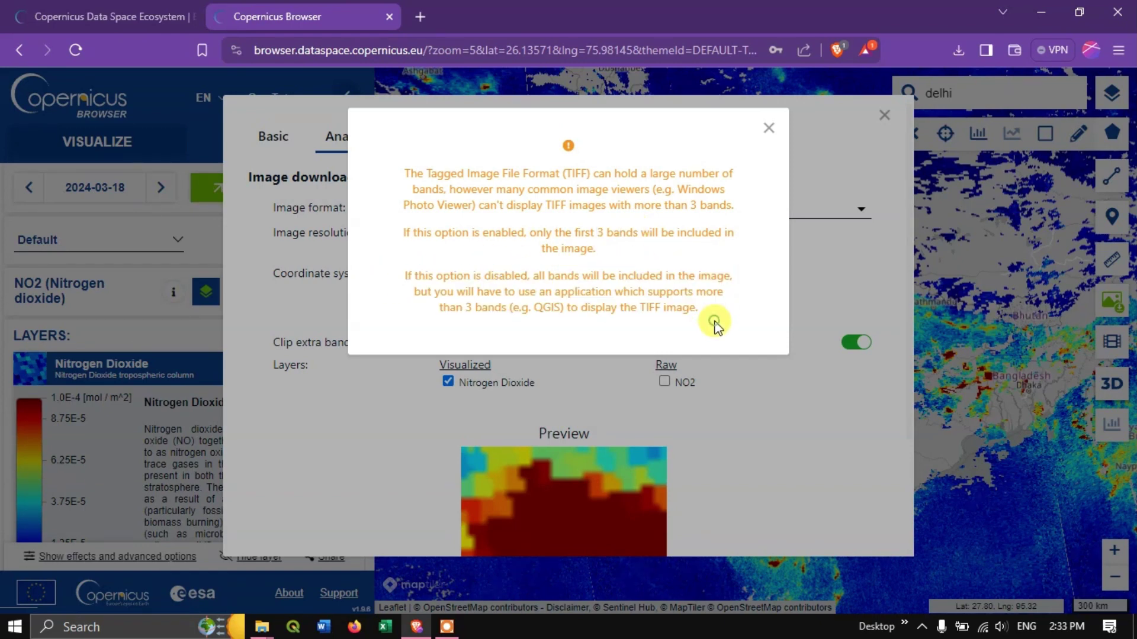
{"action": "left_click", "coordinate": [769, 129]}
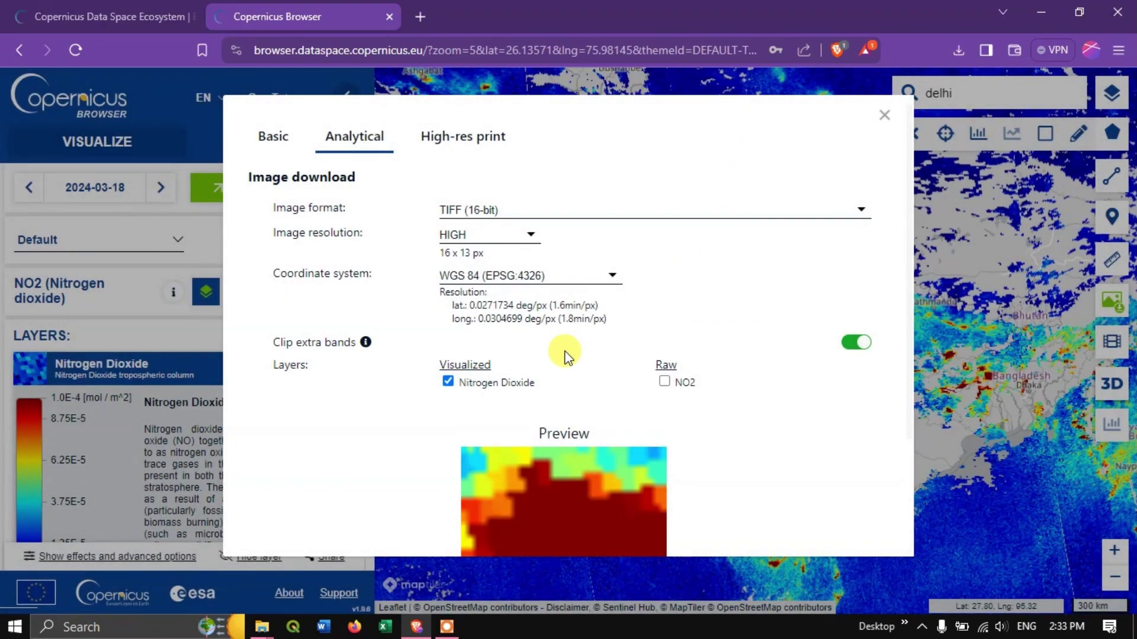
Turn off Clip extra bands and download the Nitrogen Dioxide layer as a TIFF, saving it in the Downloads subfolder
{"action": "left_click", "coordinate": [853, 345]}
{"action": "scroll", "coordinate": [817, 343], "scroll_direction": "down", "scroll_amount": 3}
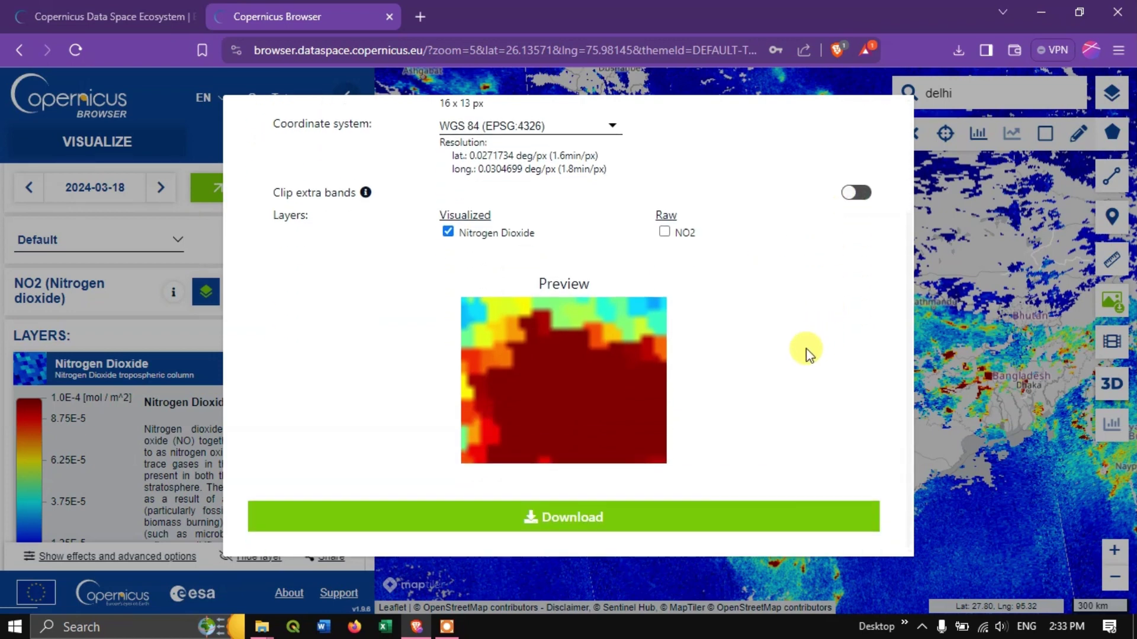
{"action": "left_click", "coordinate": [639, 535]}
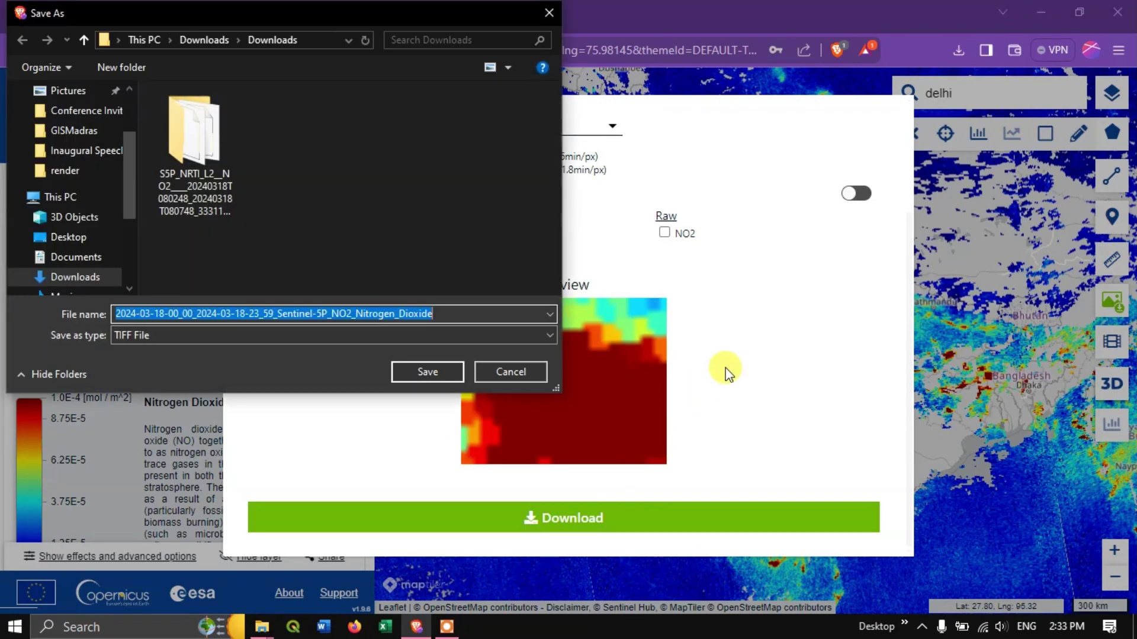
{"action": "left_click", "coordinate": [417, 371]}
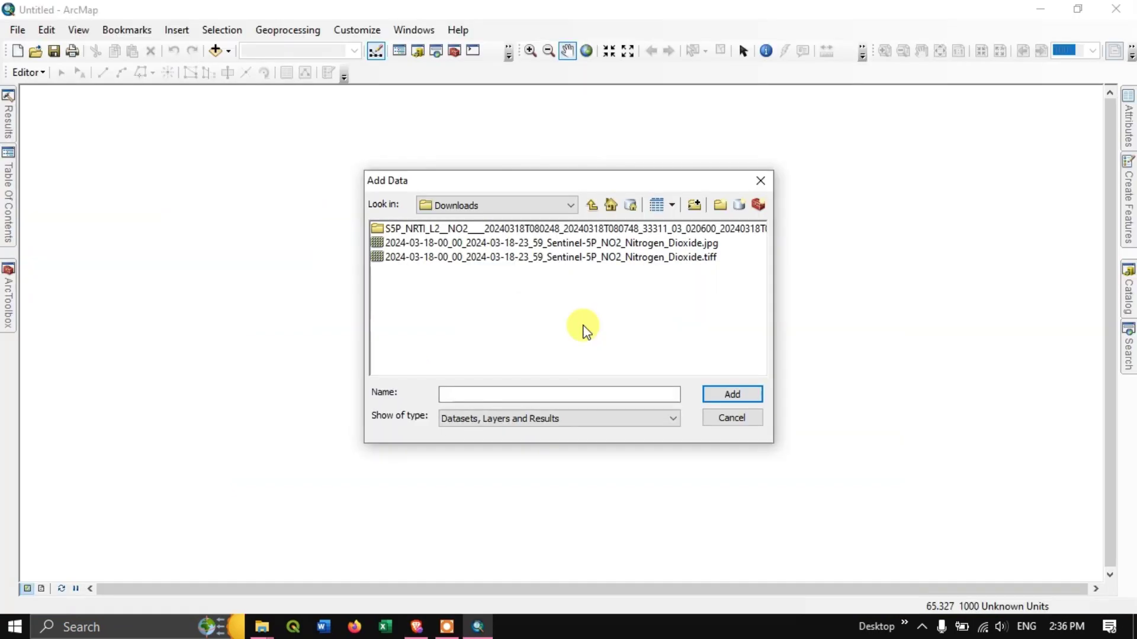
In ArcMap, add the downloaded Sentinel-5P NO2 Nitrogen_Dioxide.tiff to the map and examine its band composition and pixels
{"action": "left_click", "coordinate": [582, 258]}
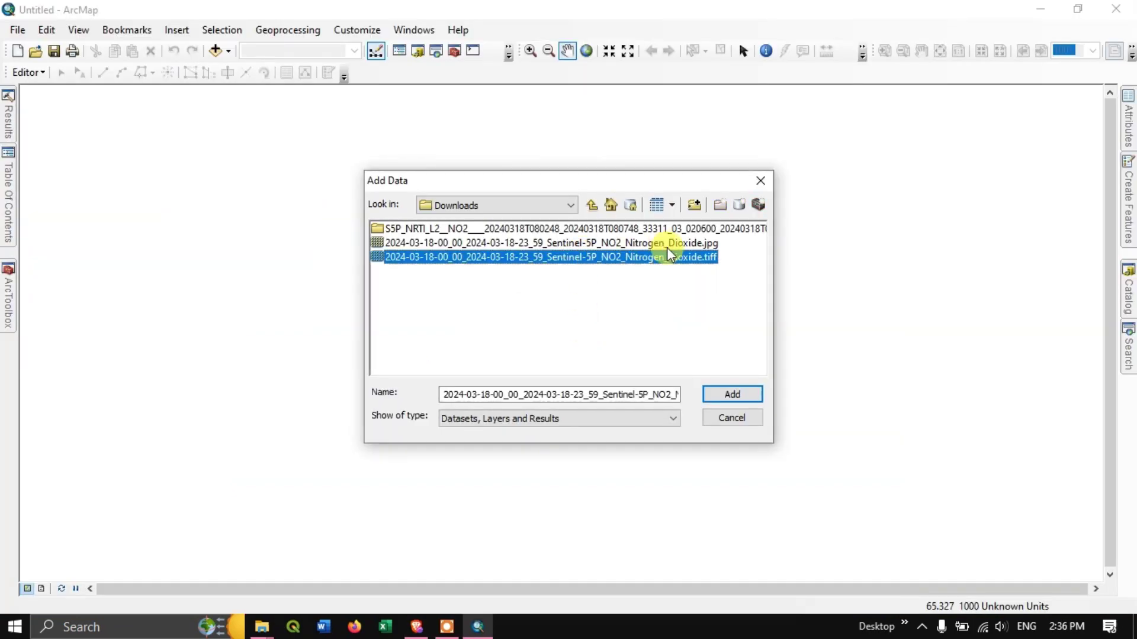
{"action": "left_click", "coordinate": [733, 396]}
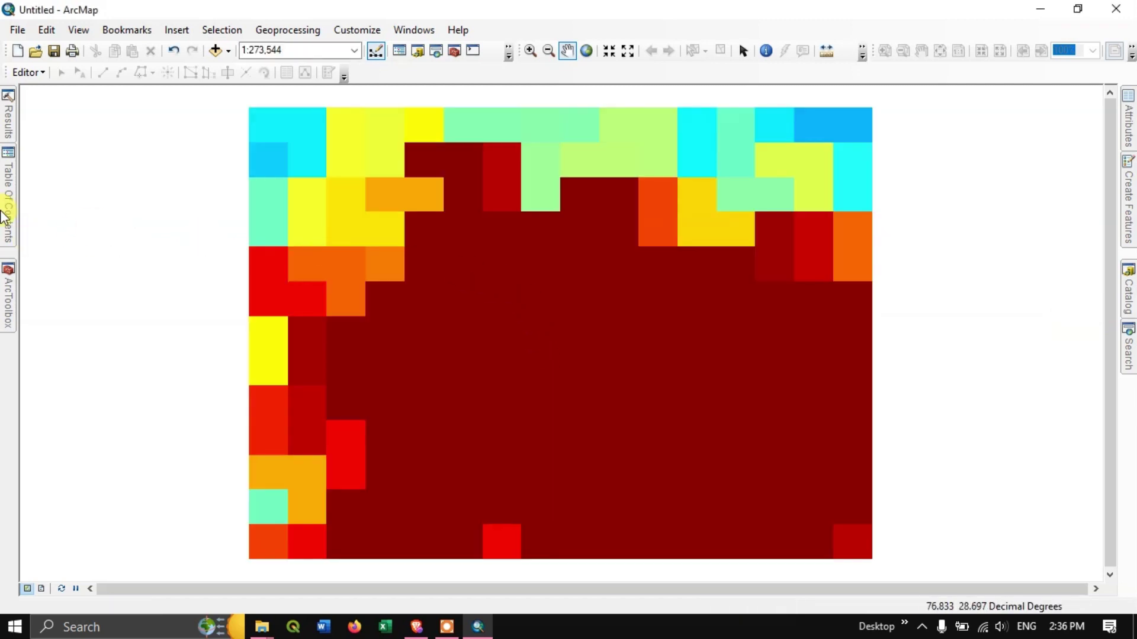
{"action": "mouse_move", "coordinate": [7, 208]}
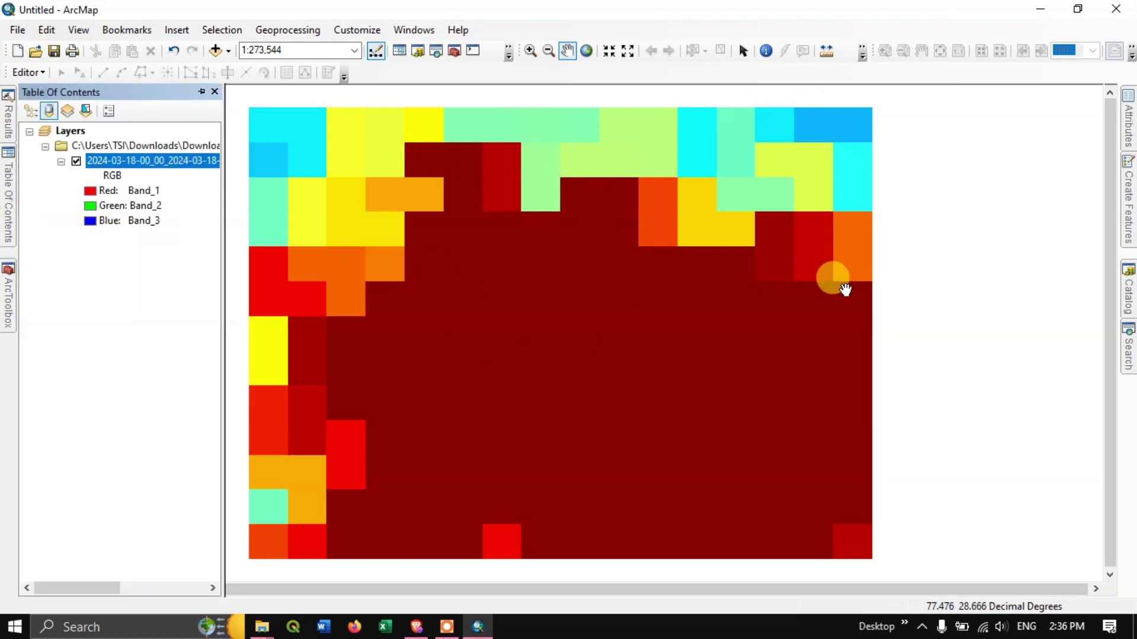
{"action": "scroll", "coordinate": [630, 156], "scroll_direction": "down", "scroll_amount": 2}
{"action": "scroll", "coordinate": [630, 156], "scroll_direction": "up", "scroll_amount": 3}
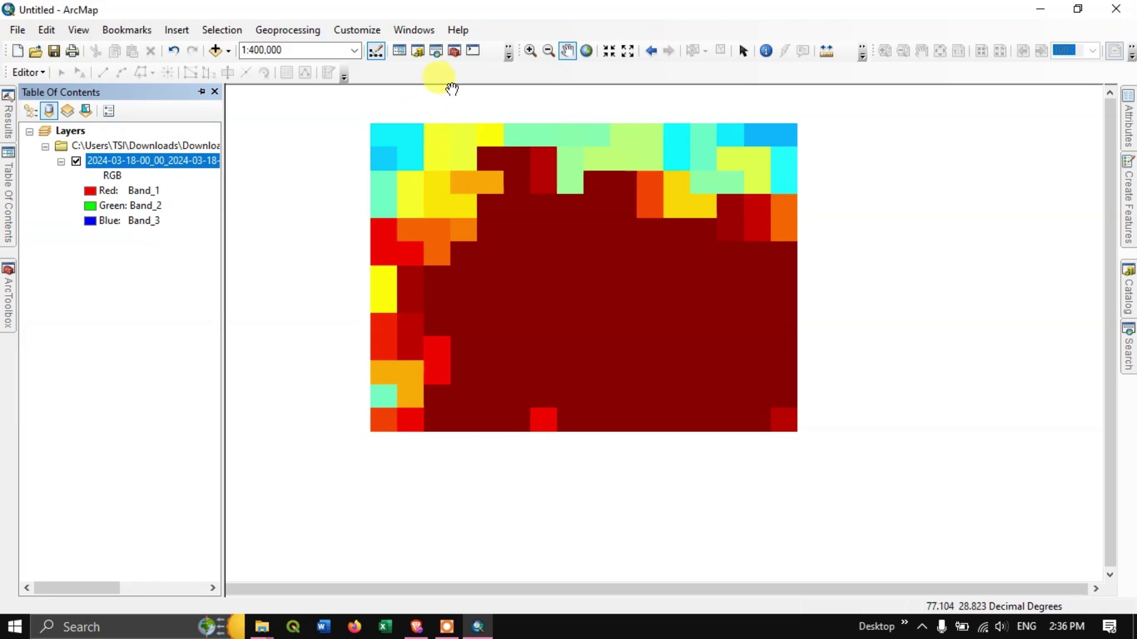
{"action": "scroll", "coordinate": [474, 94], "scroll_direction": "up", "scroll_amount": 1}
{"action": "scroll", "coordinate": [475, 94], "scroll_direction": "down", "scroll_amount": 2}
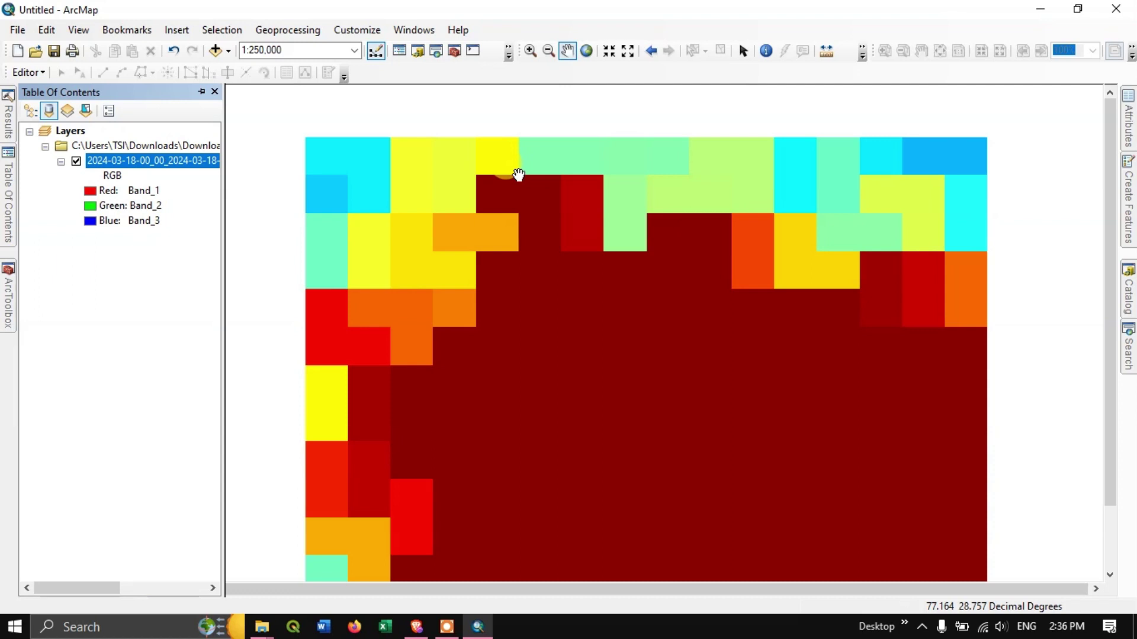
{"action": "scroll", "coordinate": [650, 178], "scroll_direction": "down", "scroll_amount": 1}
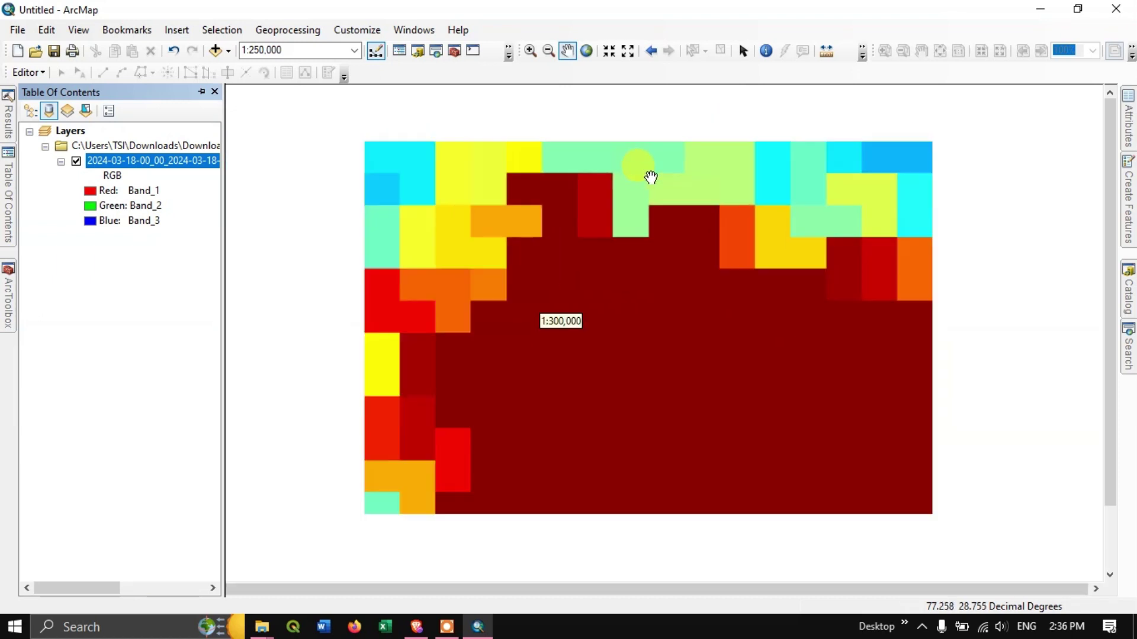